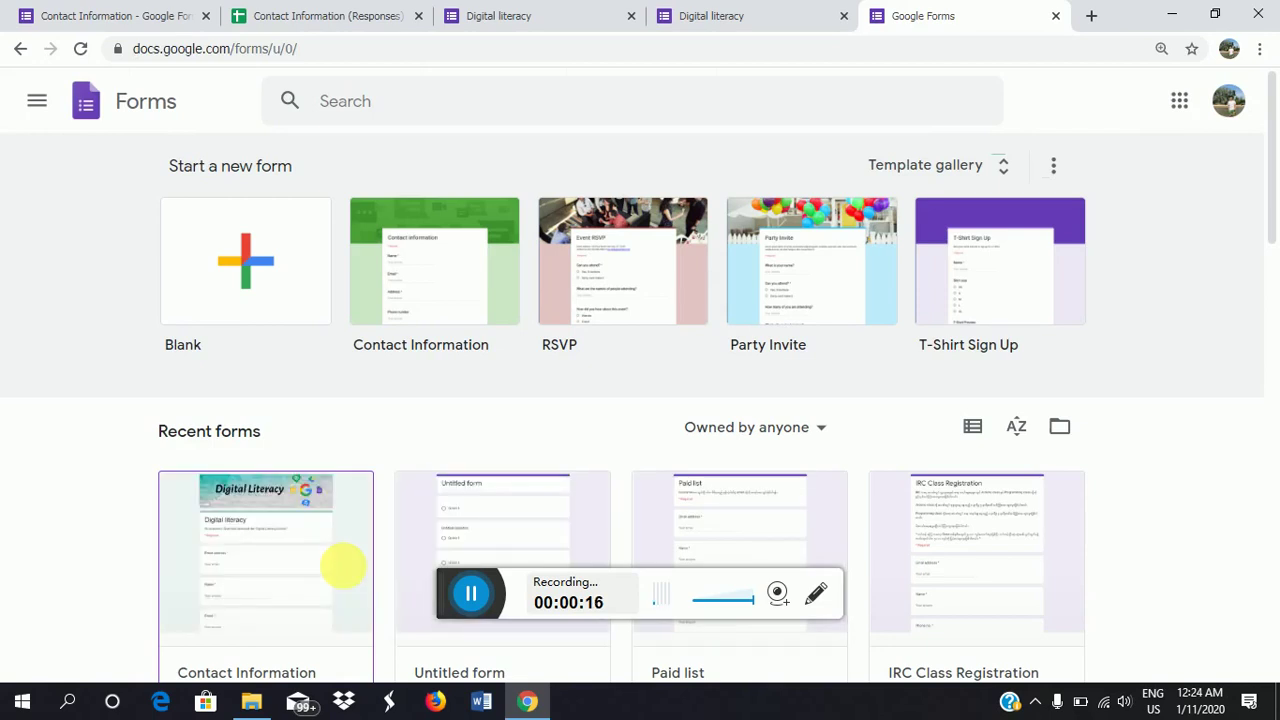
Look over the Forms home page, the Contact Information form's questions and the live Digital literacy form.
{"action": "scroll", "coordinate": [345, 570], "scroll_direction": "down", "scroll_amount": 2}
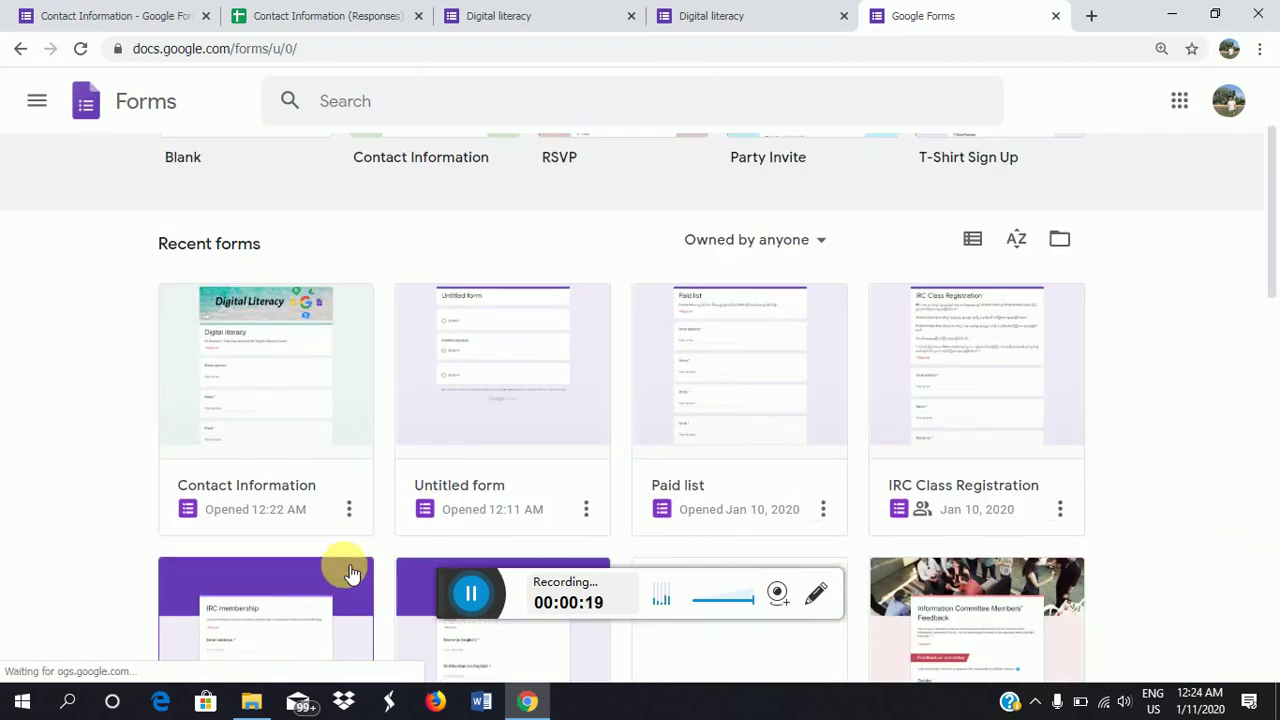
{"action": "scroll", "coordinate": [352, 572], "scroll_direction": "up", "scroll_amount": 1}
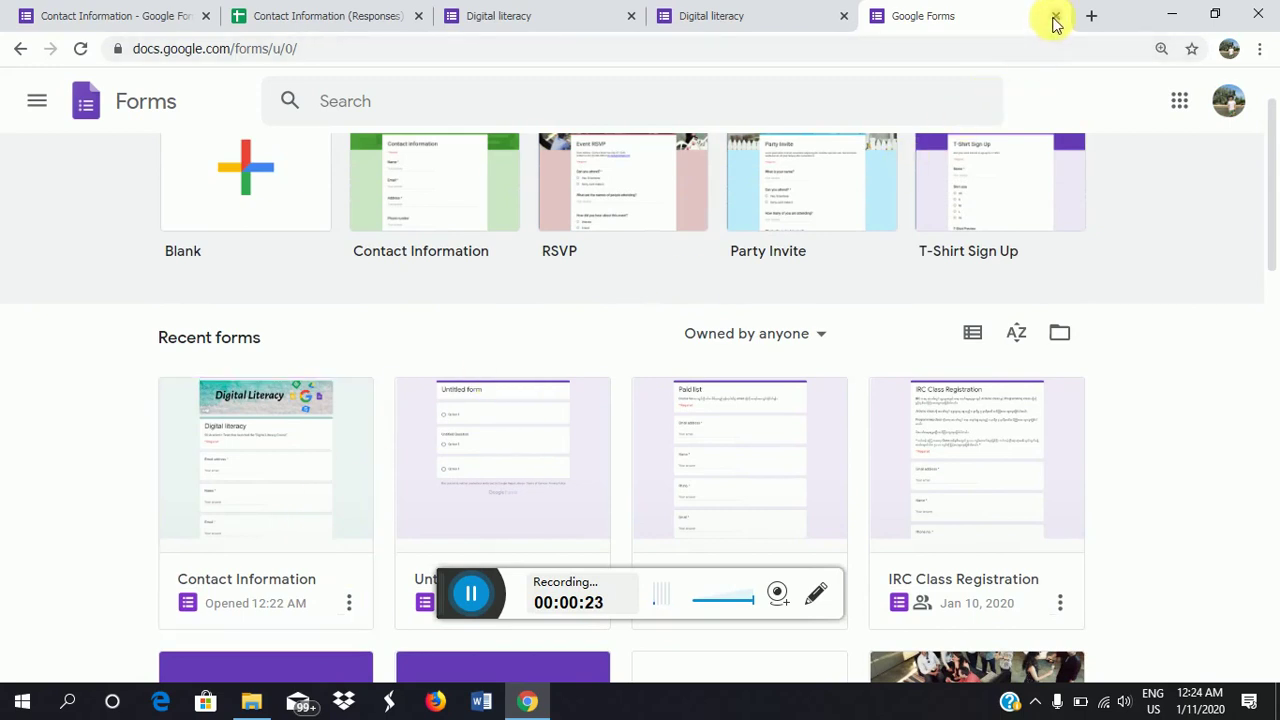
{"action": "scroll", "coordinate": [694, 245], "scroll_direction": "up", "scroll_amount": 1}
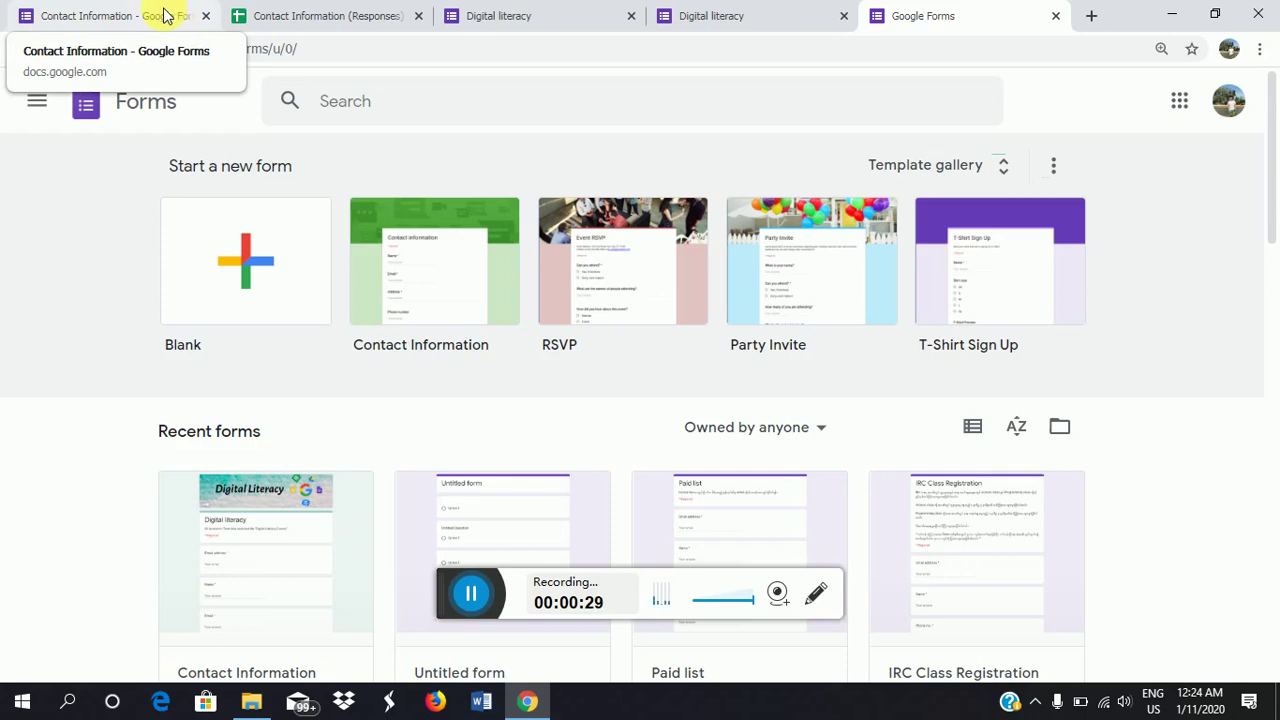
{"action": "left_click", "coordinate": [165, 15]}
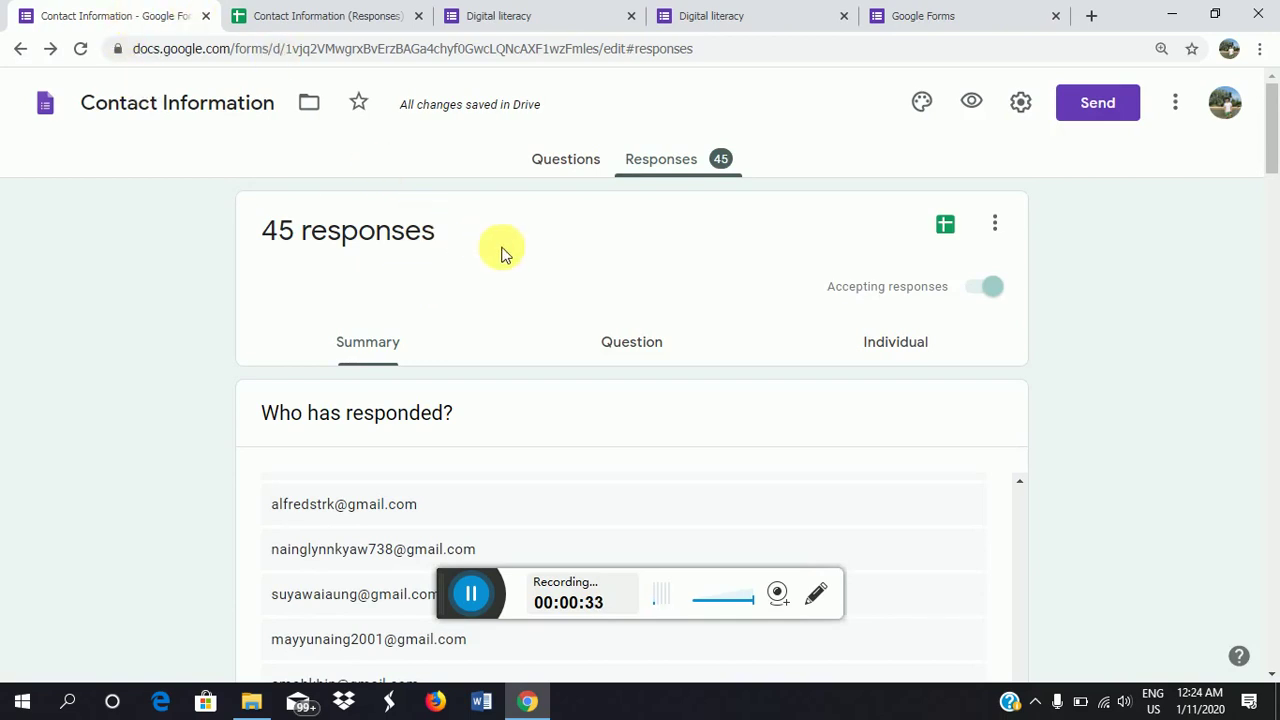
{"action": "left_click", "coordinate": [580, 159]}
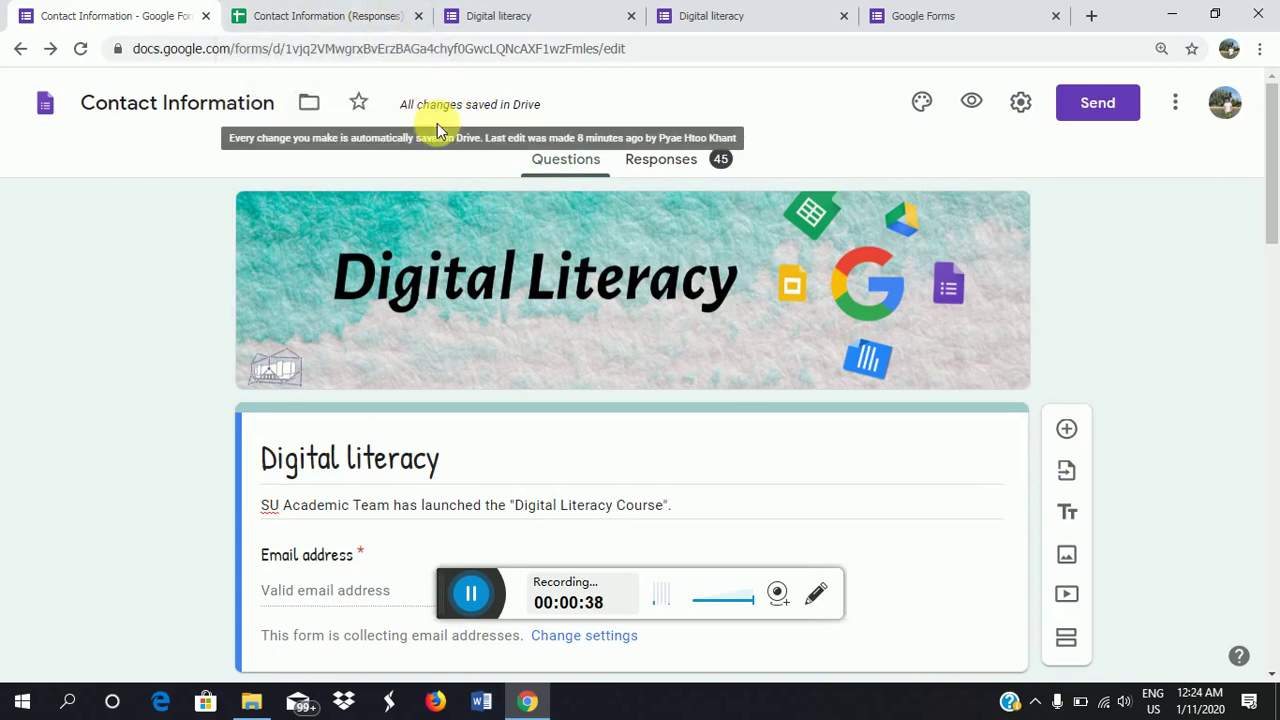
{"action": "left_click", "coordinate": [553, 22]}
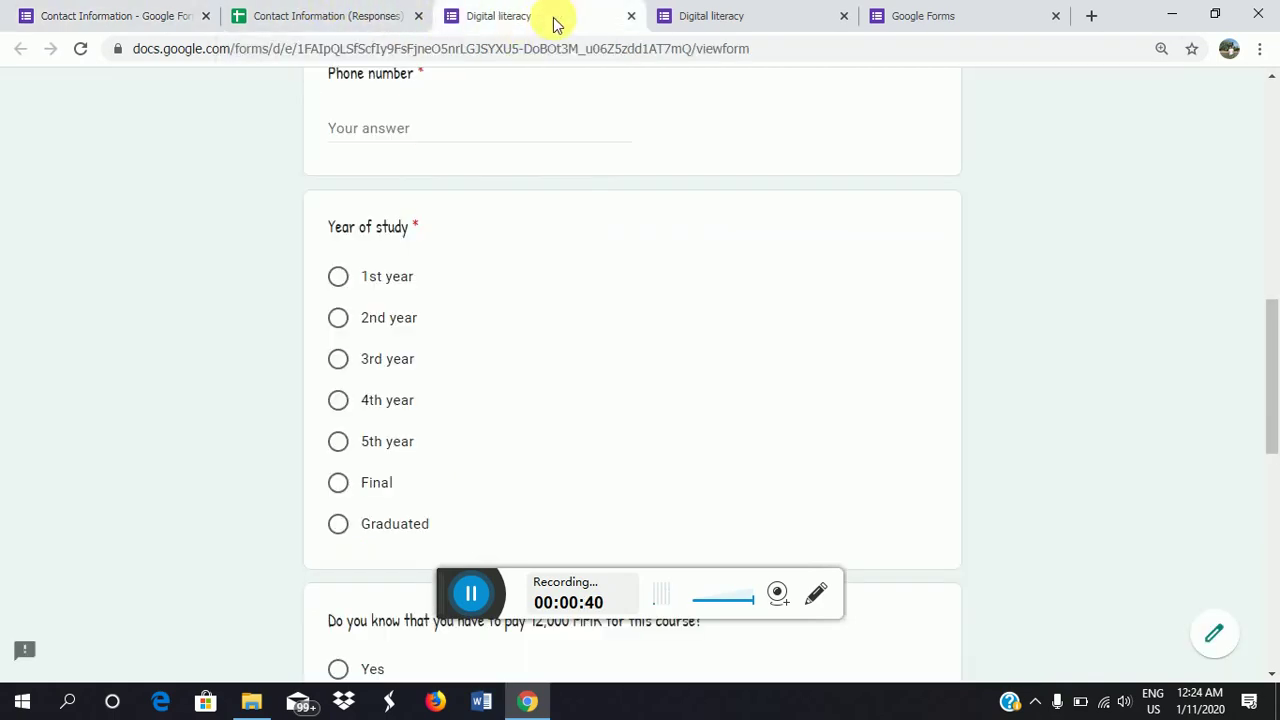
{"action": "scroll", "coordinate": [503, 280], "scroll_direction": "up", "scroll_amount": 10}
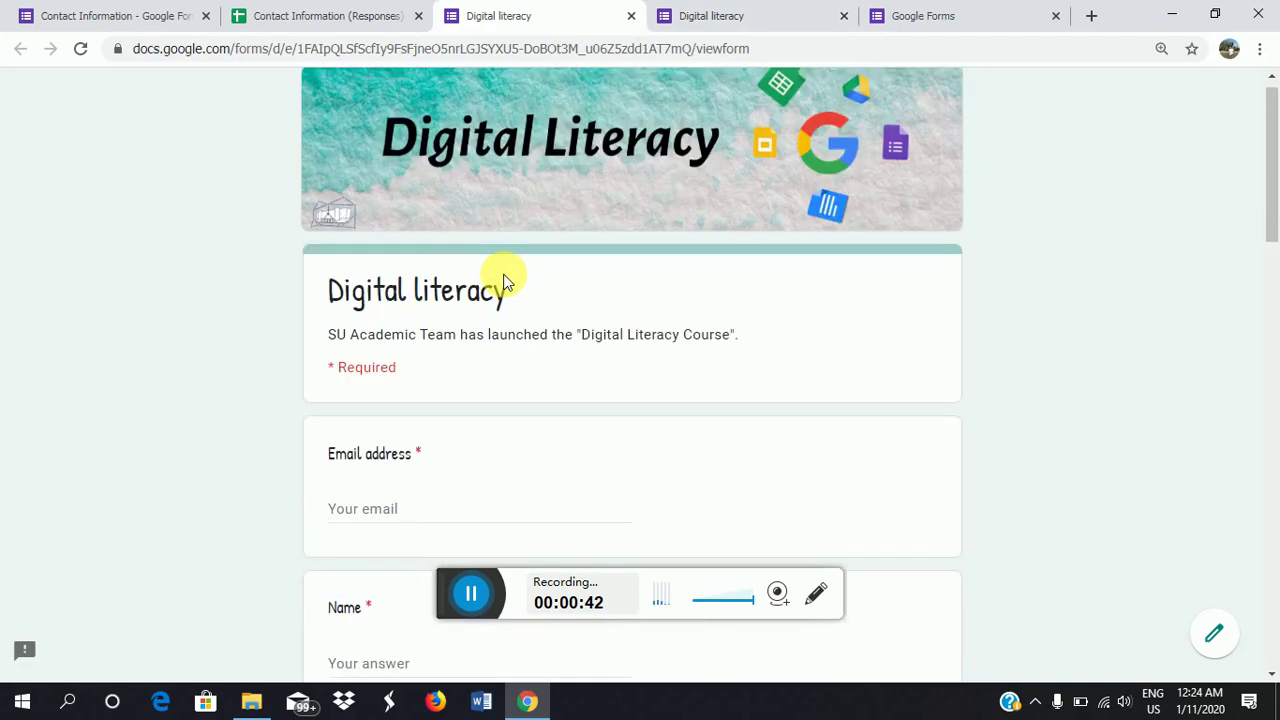
Create a blank form and close both live Digital literacy form pages, discarding any unsaved changes.
{"action": "left_click", "coordinate": [958, 22]}
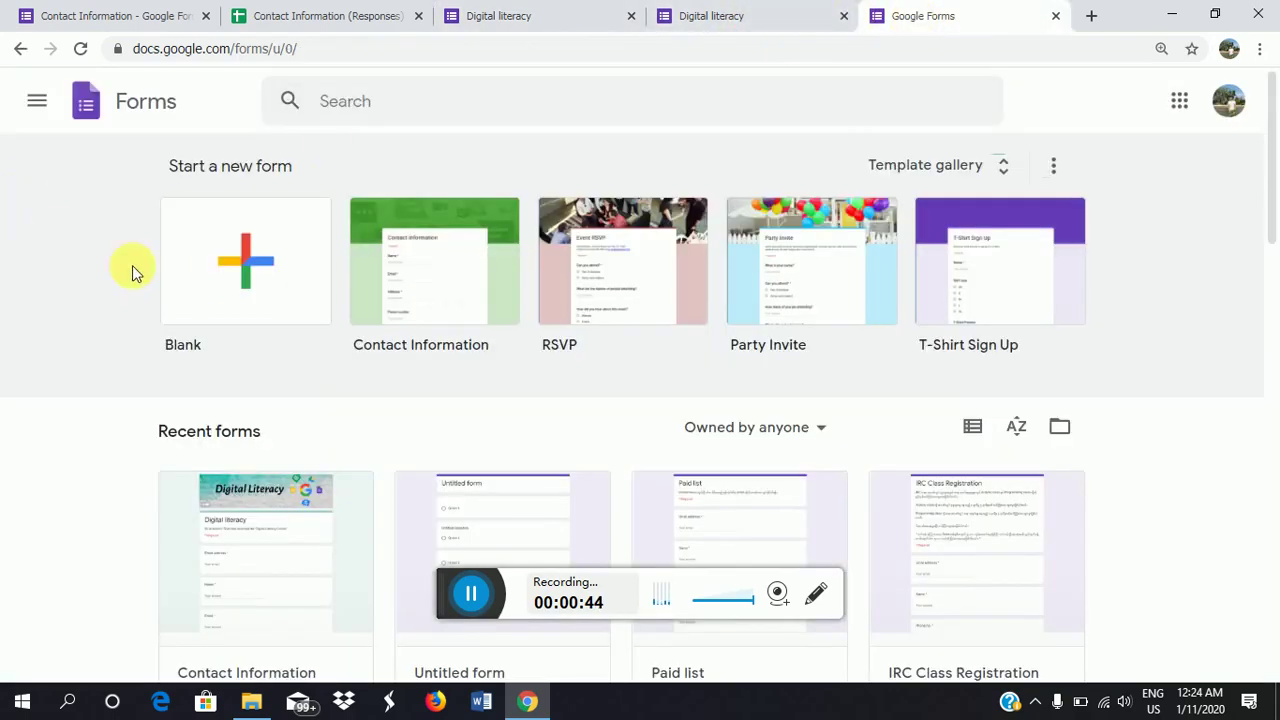
{"action": "left_click", "coordinate": [631, 15]}
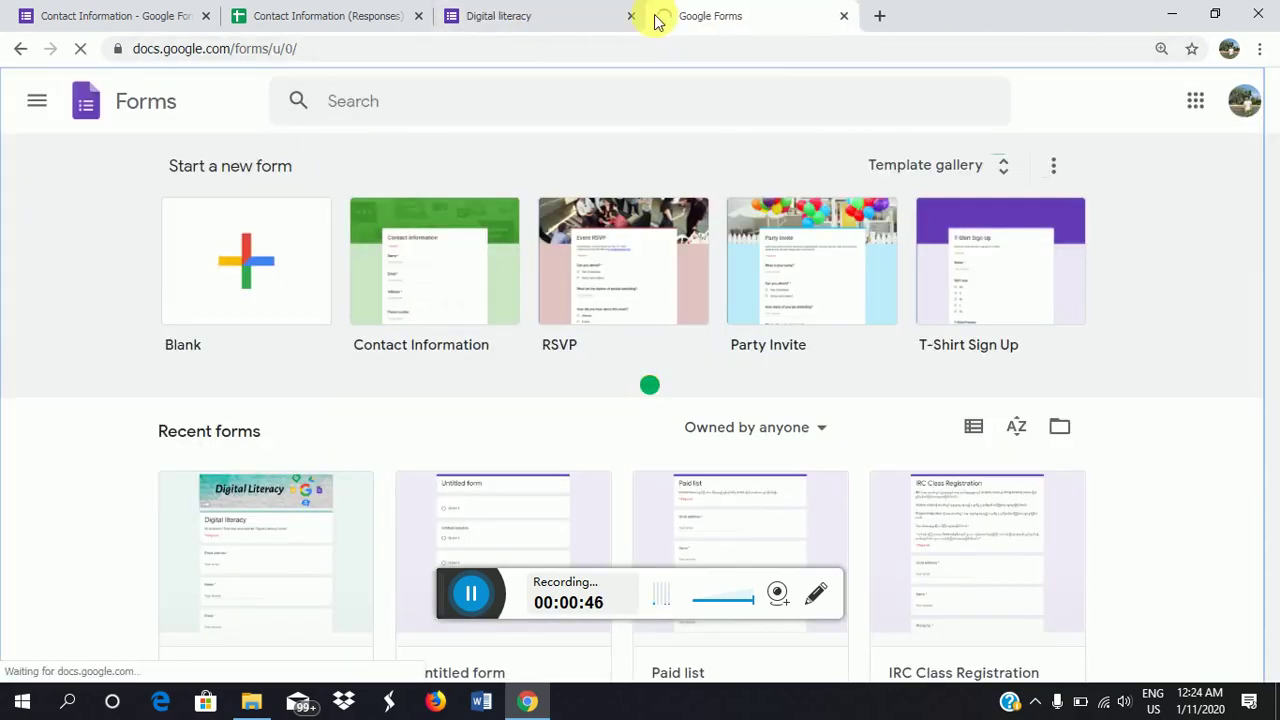
{"action": "left_click", "coordinate": [631, 15]}
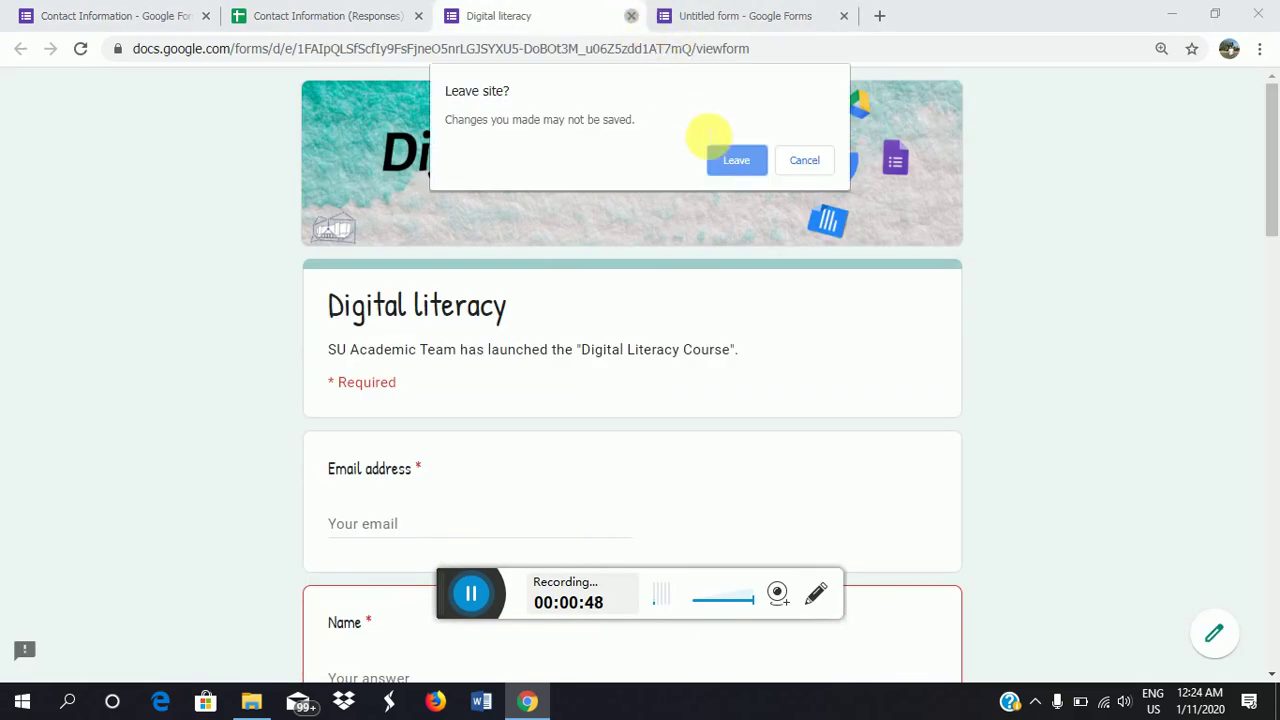
{"action": "left_click", "coordinate": [742, 162]}
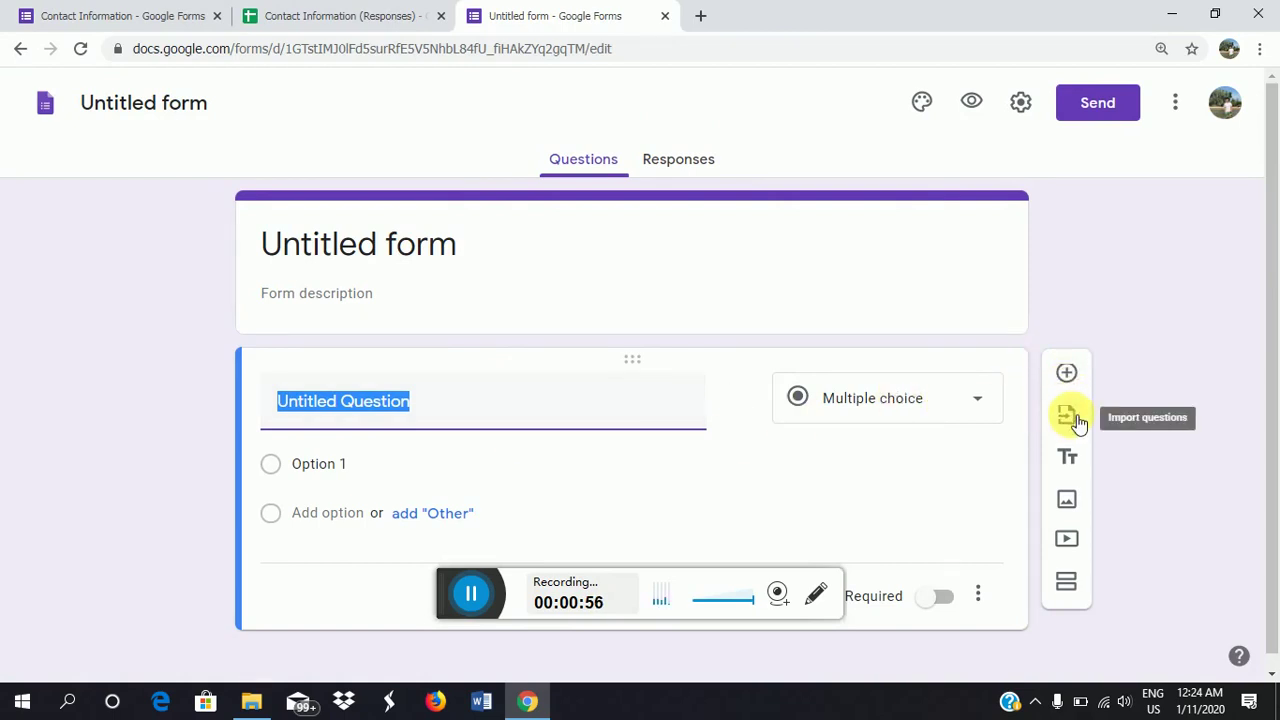
View the existing forms available for importing questions and leave without selecting one.
{"action": "left_click", "coordinate": [1071, 414]}
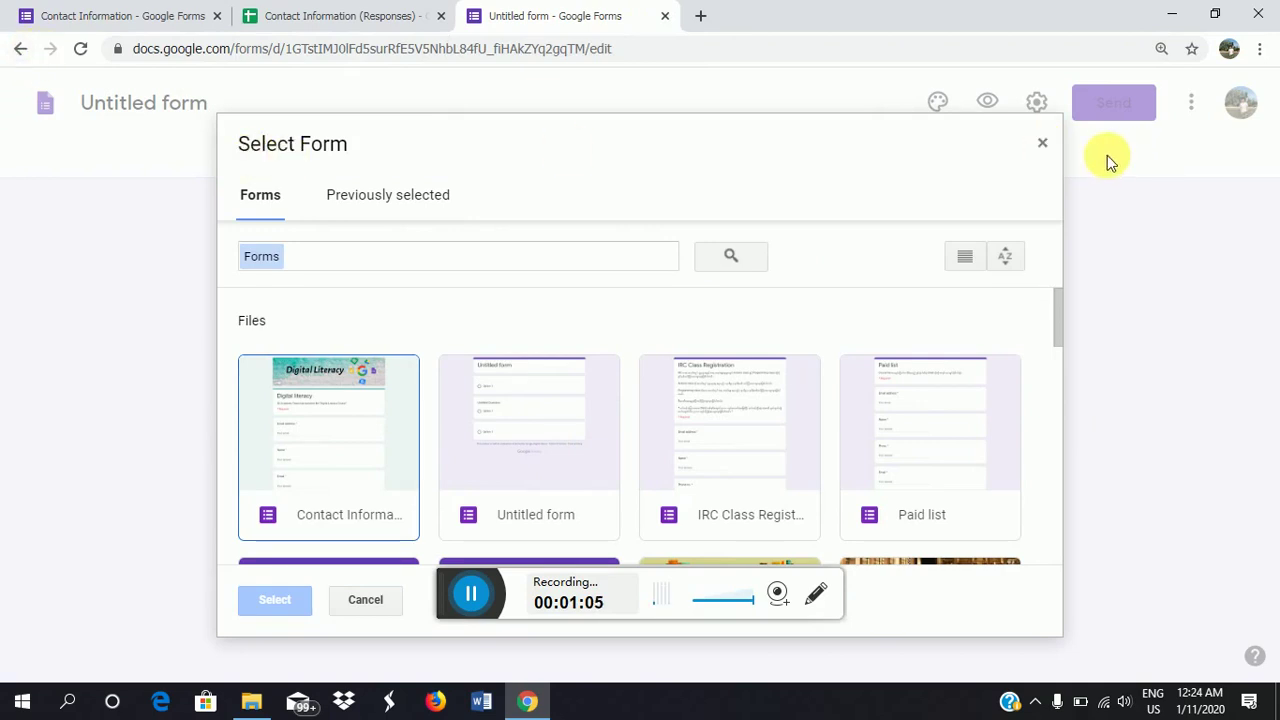
{"action": "left_click", "coordinate": [1044, 146]}
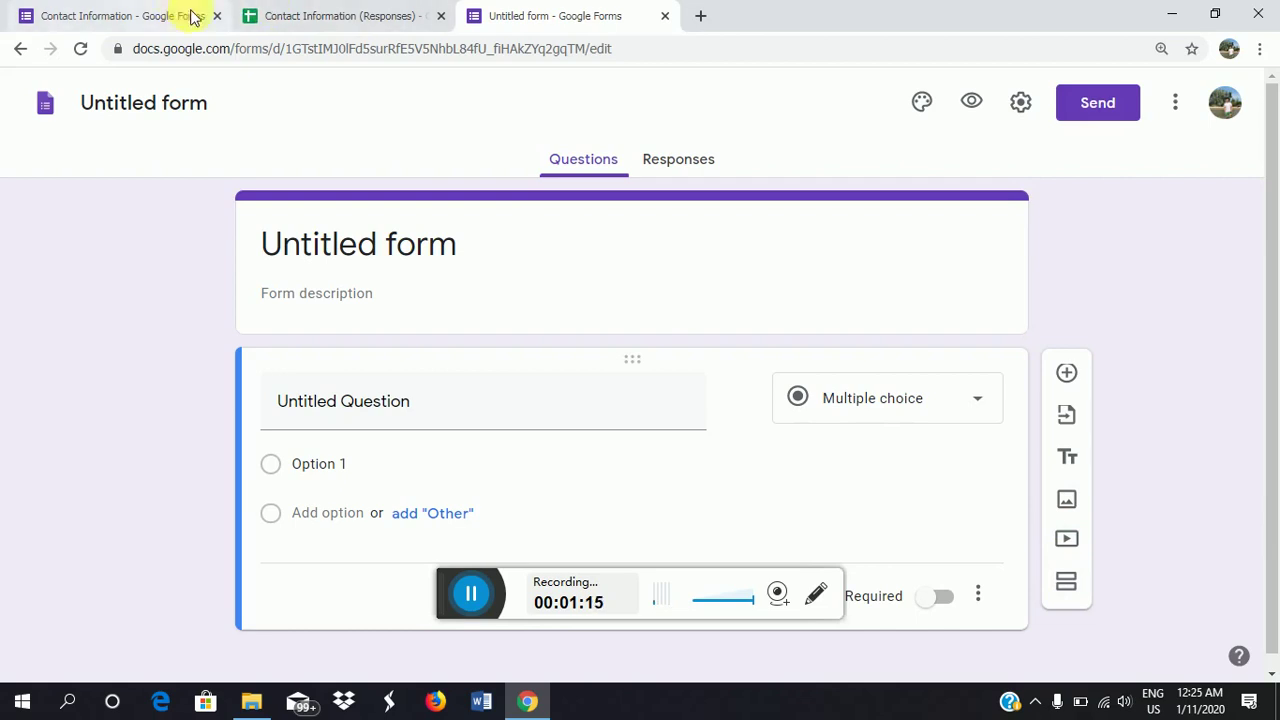
Check the Contact Information form and its responses spreadsheet, closing the spreadsheet to return to the untitled form.
{"action": "left_click", "coordinate": [137, 22]}
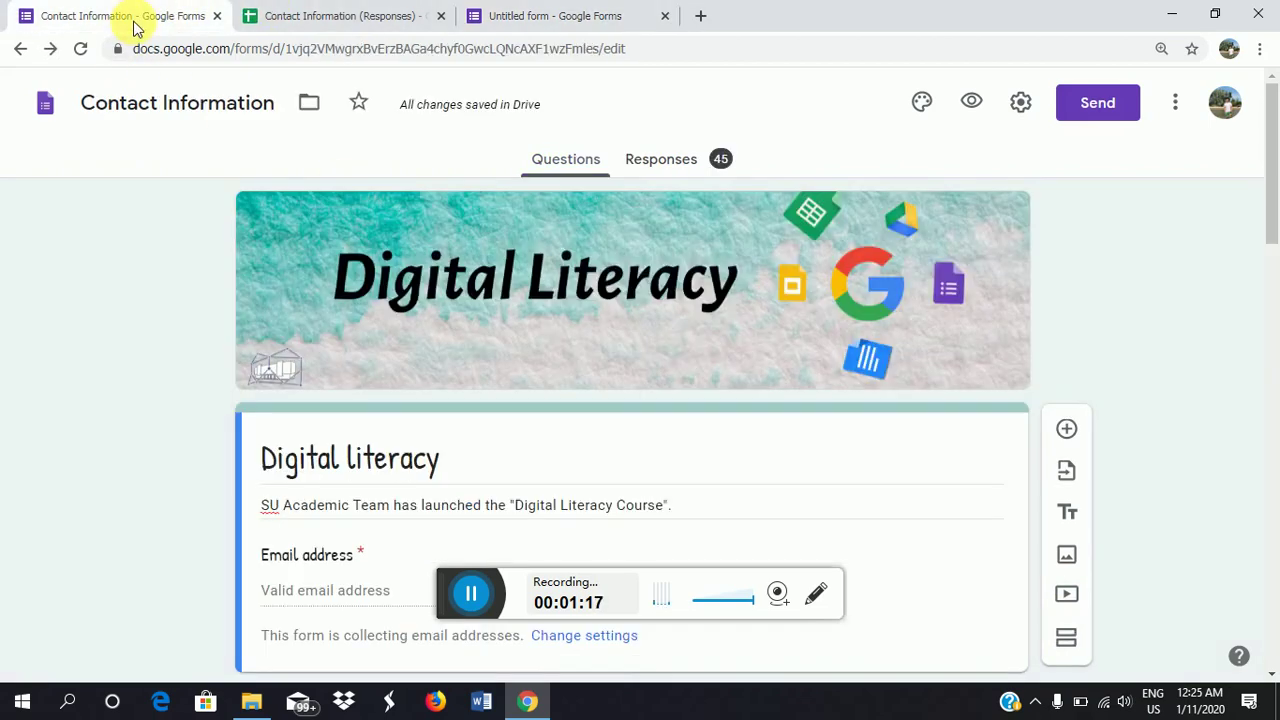
{"action": "scroll", "coordinate": [438, 347], "scroll_direction": "down", "scroll_amount": 1}
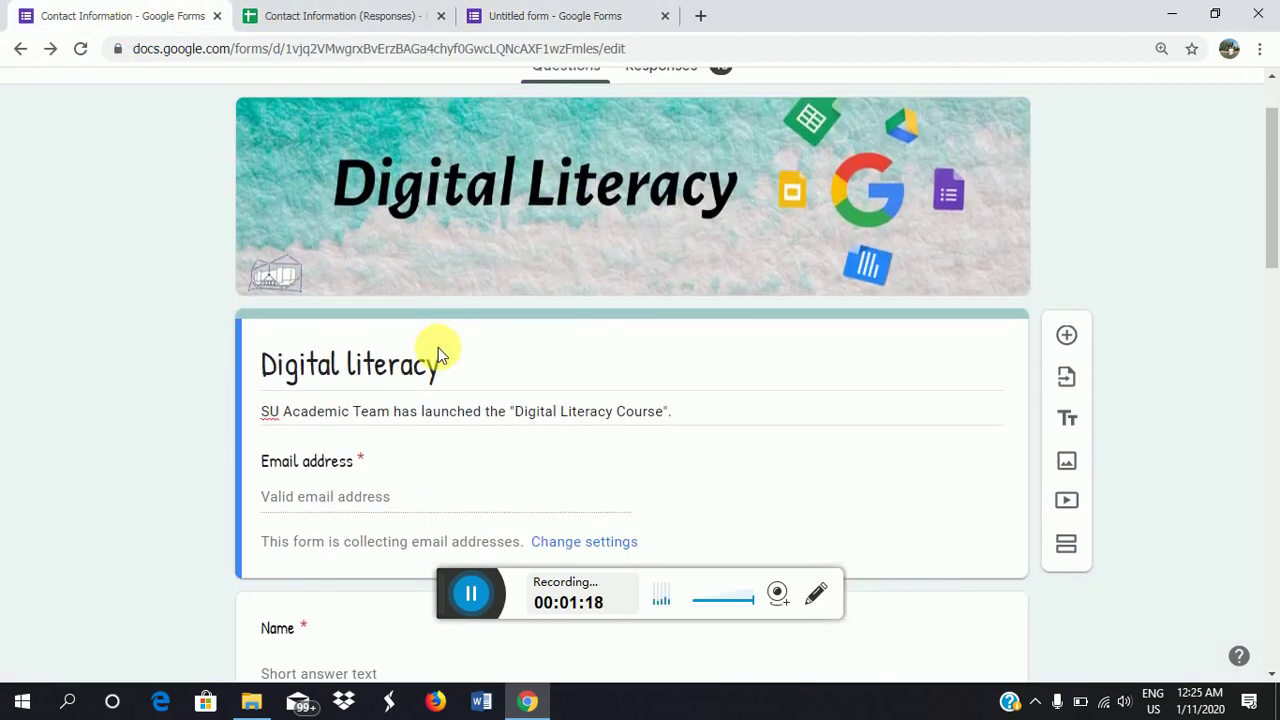
{"action": "left_click", "coordinate": [305, 13]}
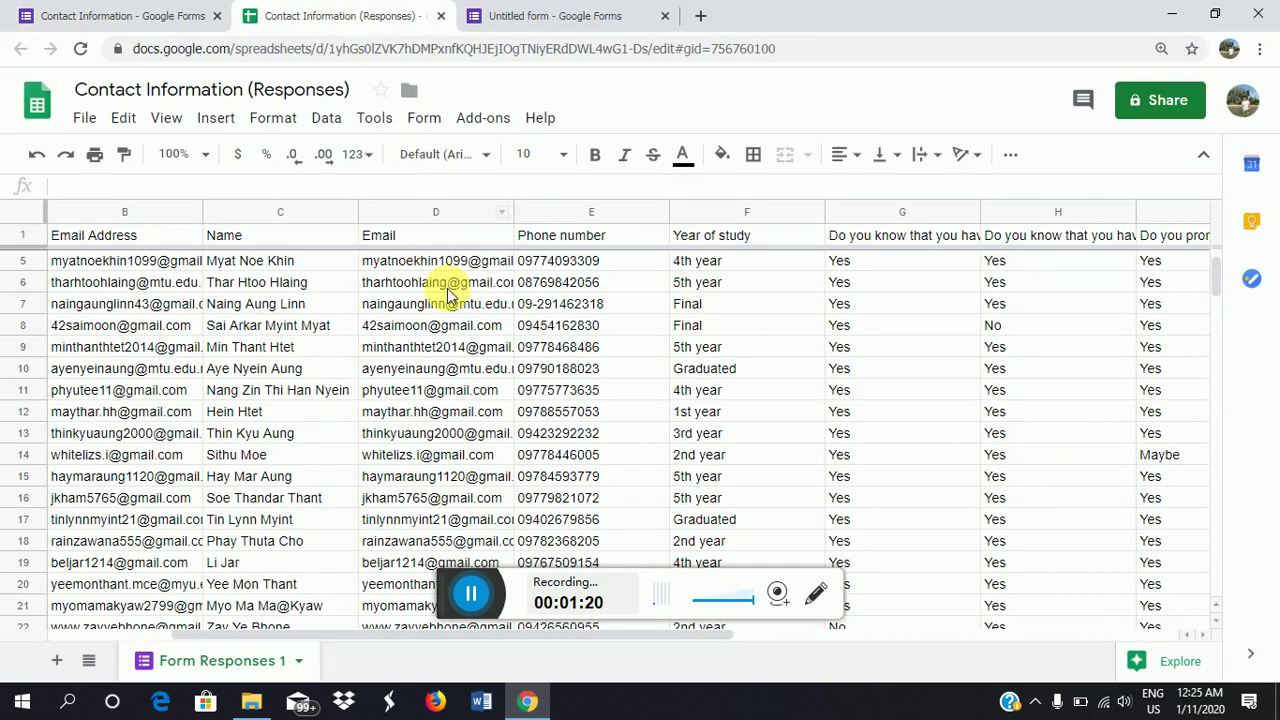
{"action": "left_click", "coordinate": [440, 16]}
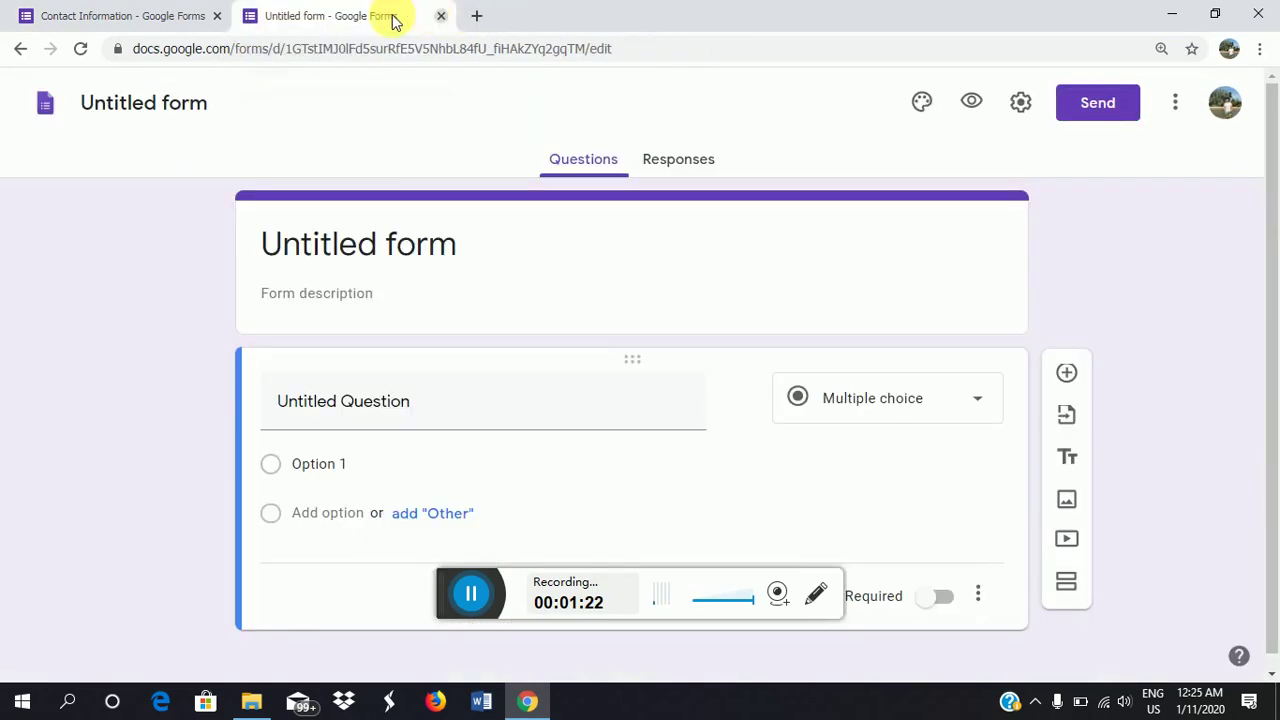
Title the untitled question "name" and view the available question types without changing the short answer type.
{"action": "left_click", "coordinate": [501, 393]}
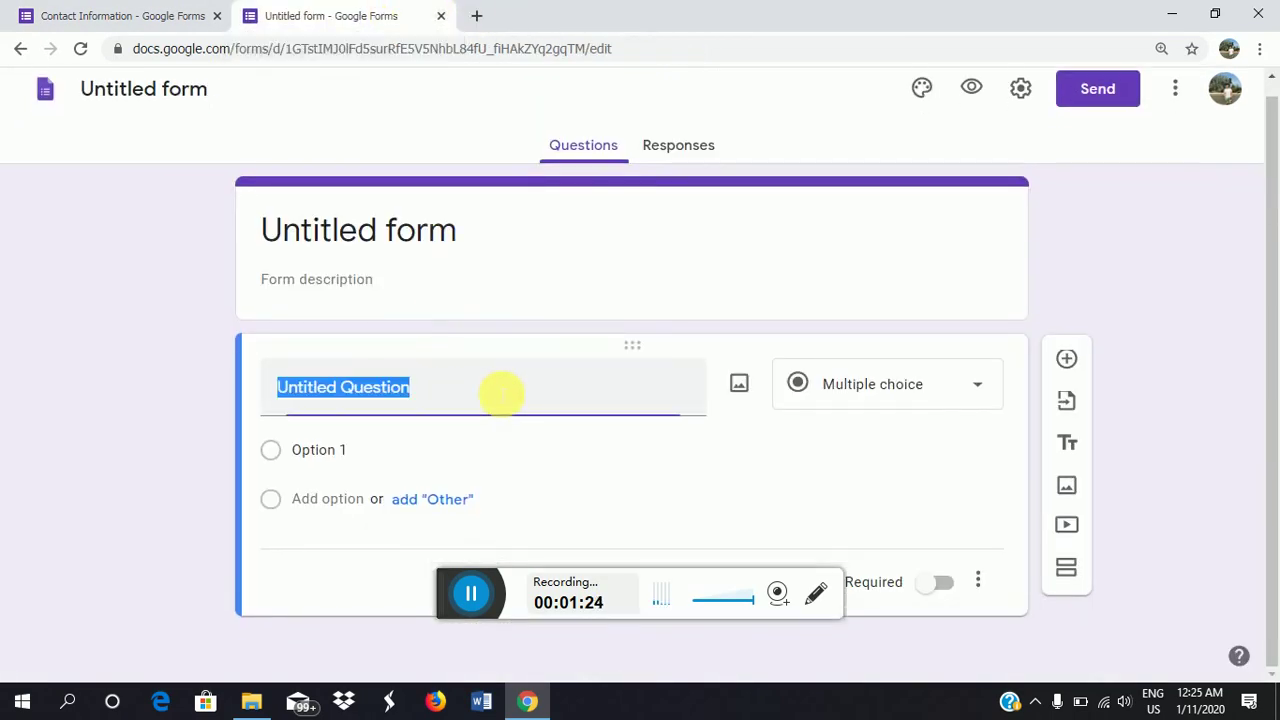
{"action": "type", "text": "name"}
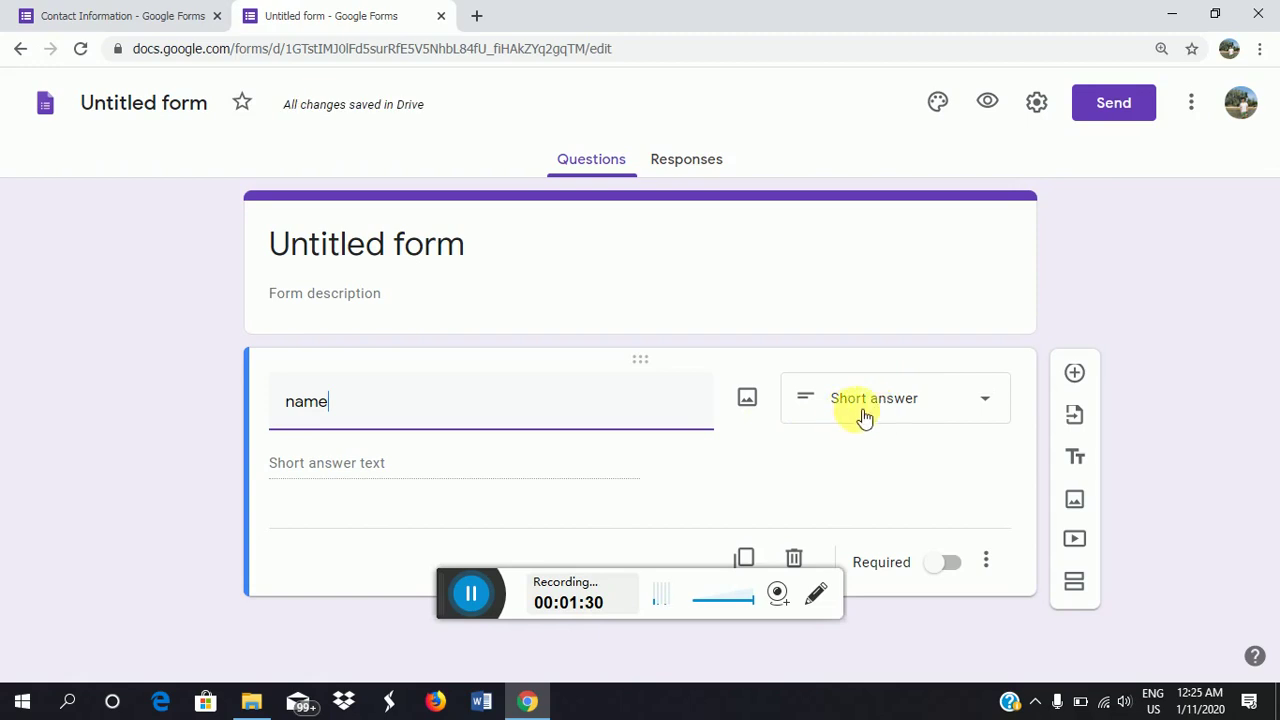
{"action": "left_click", "coordinate": [995, 401]}
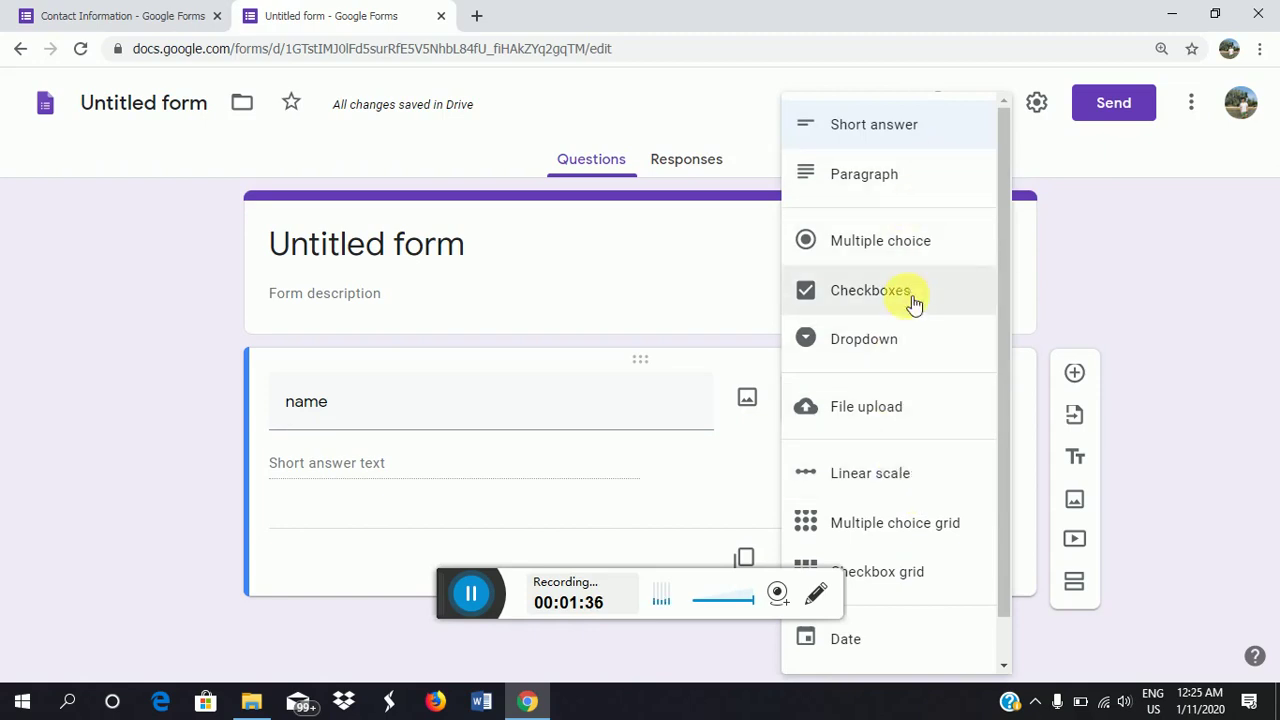
{"action": "left_click", "coordinate": [552, 482]}
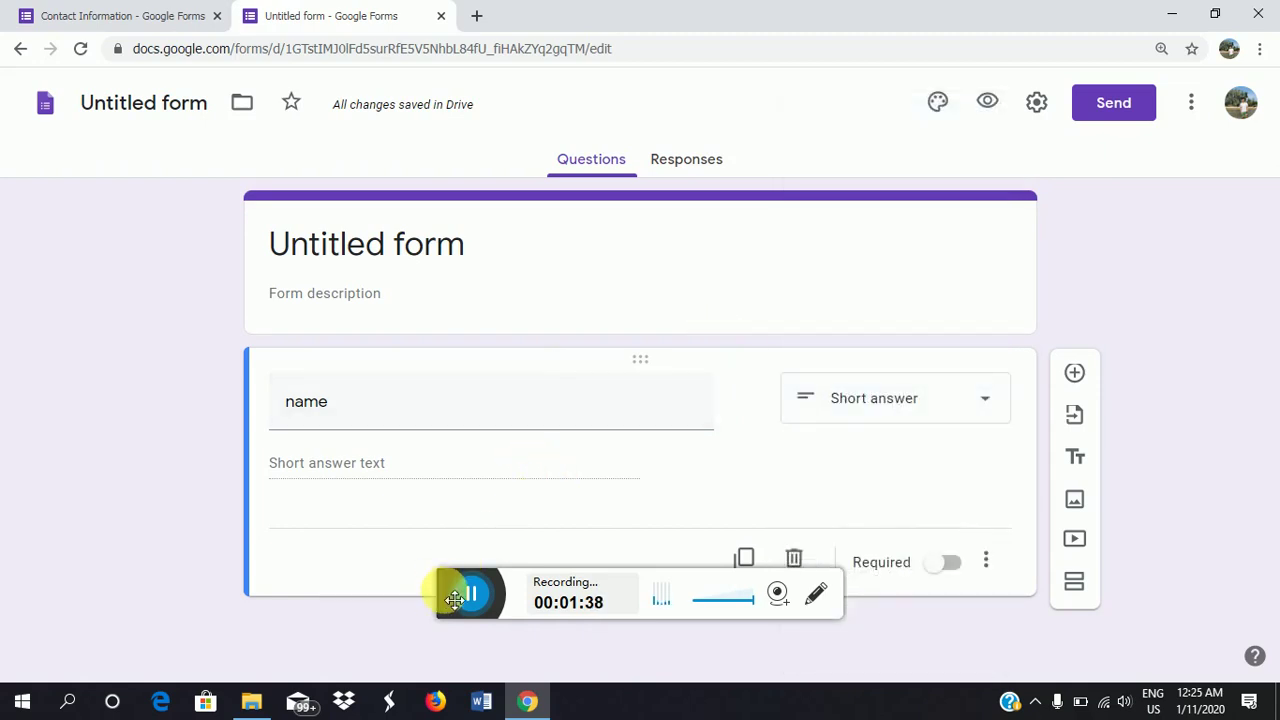
Change the question to "Do you accept?" as multiple choice with all suggested answers: Yes, No and Maybe.
{"action": "left_click_drag", "start_coordinate": [454, 598], "coordinate": [162, 606]}
{"action": "double_click", "coordinate": [300, 405]}
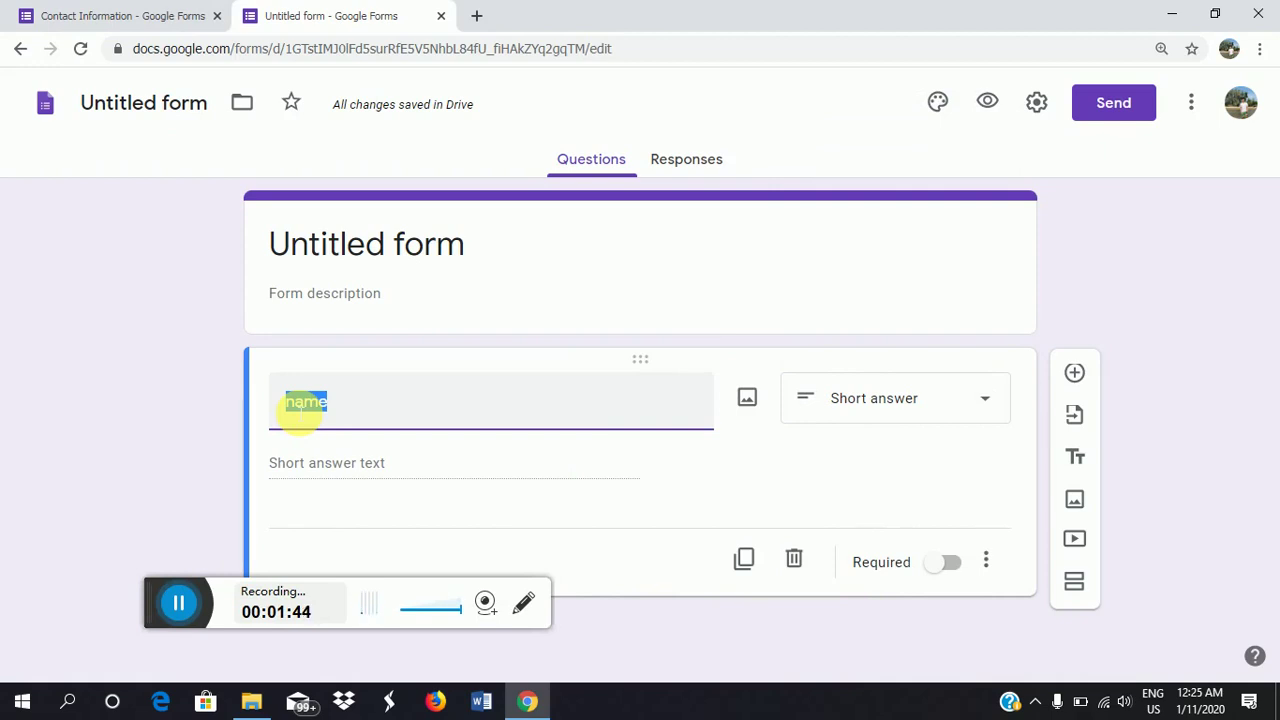
{"action": "type", "text": "Do you accept?"}
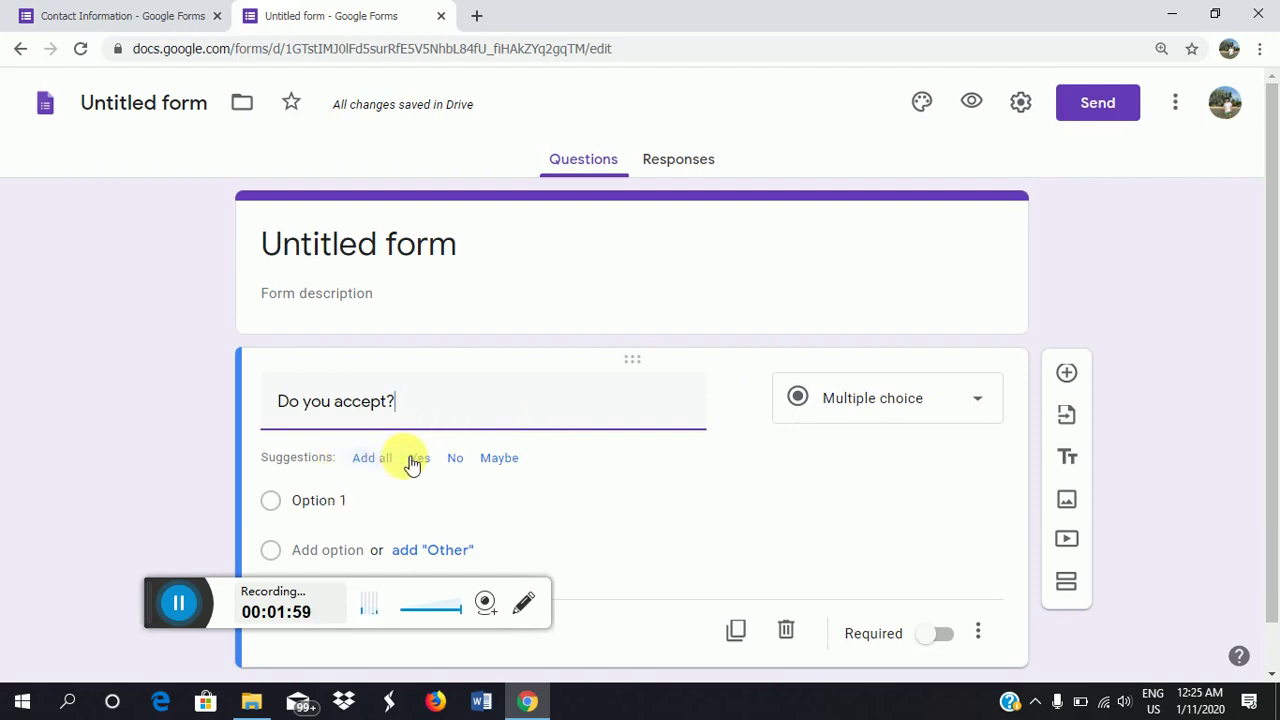
{"action": "left_click", "coordinate": [163, 603]}
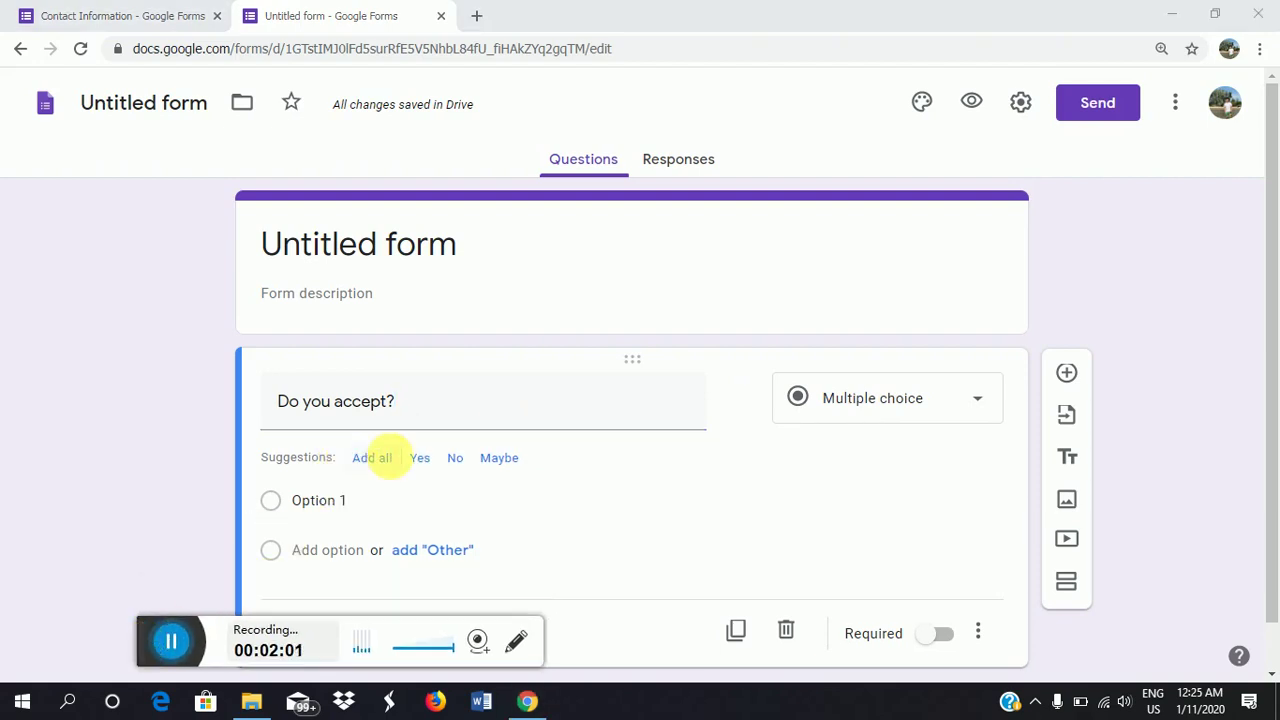
{"action": "left_click", "coordinate": [370, 459]}
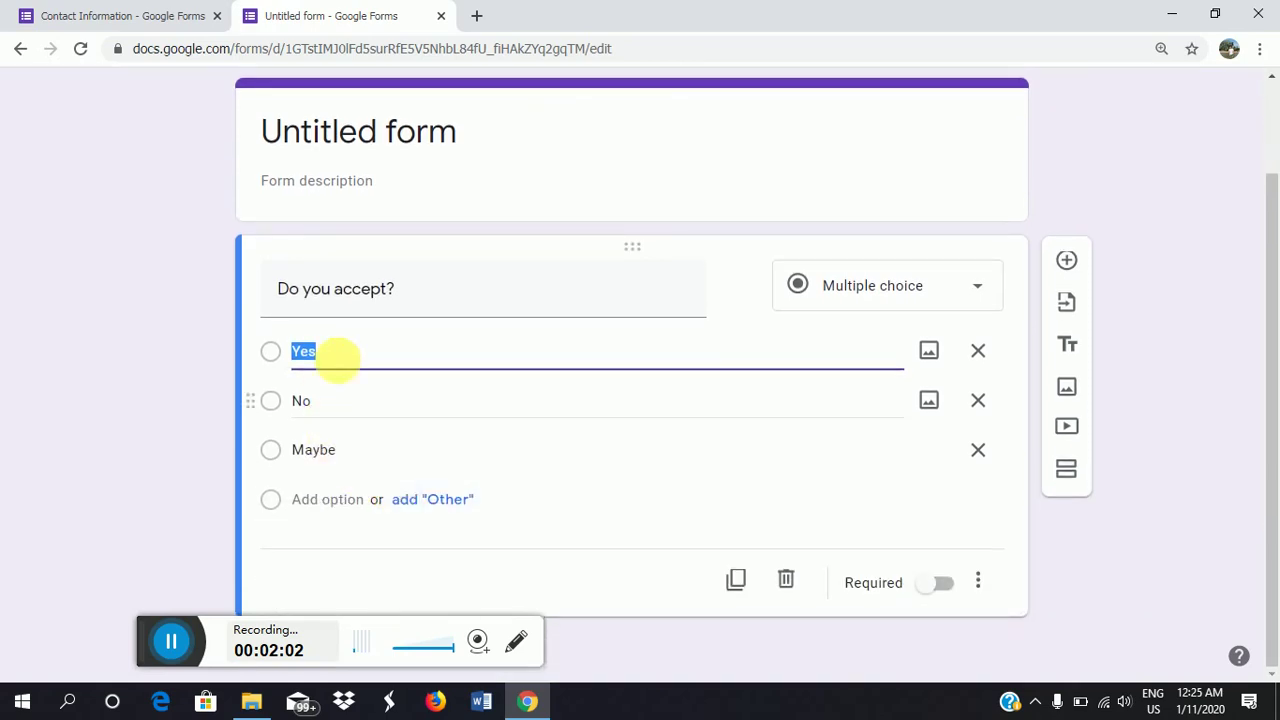
{"action": "left_click", "coordinate": [584, 487]}
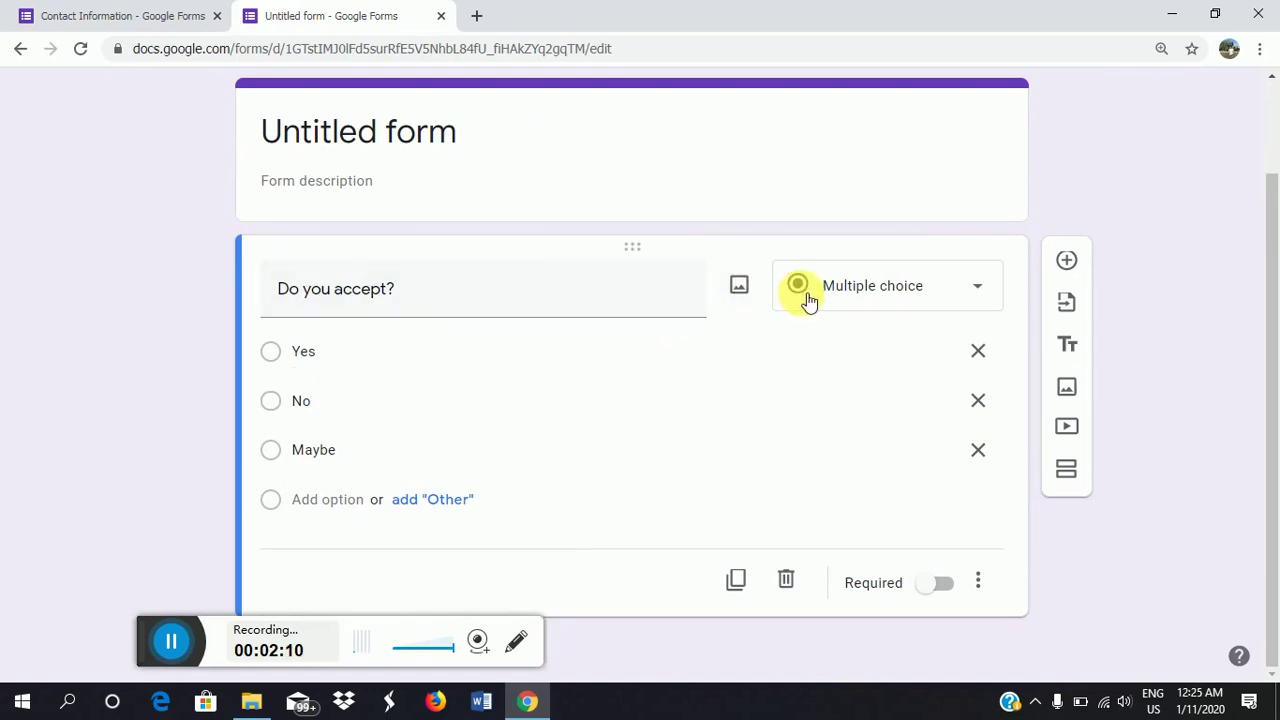
{"action": "left_click", "coordinate": [898, 290]}
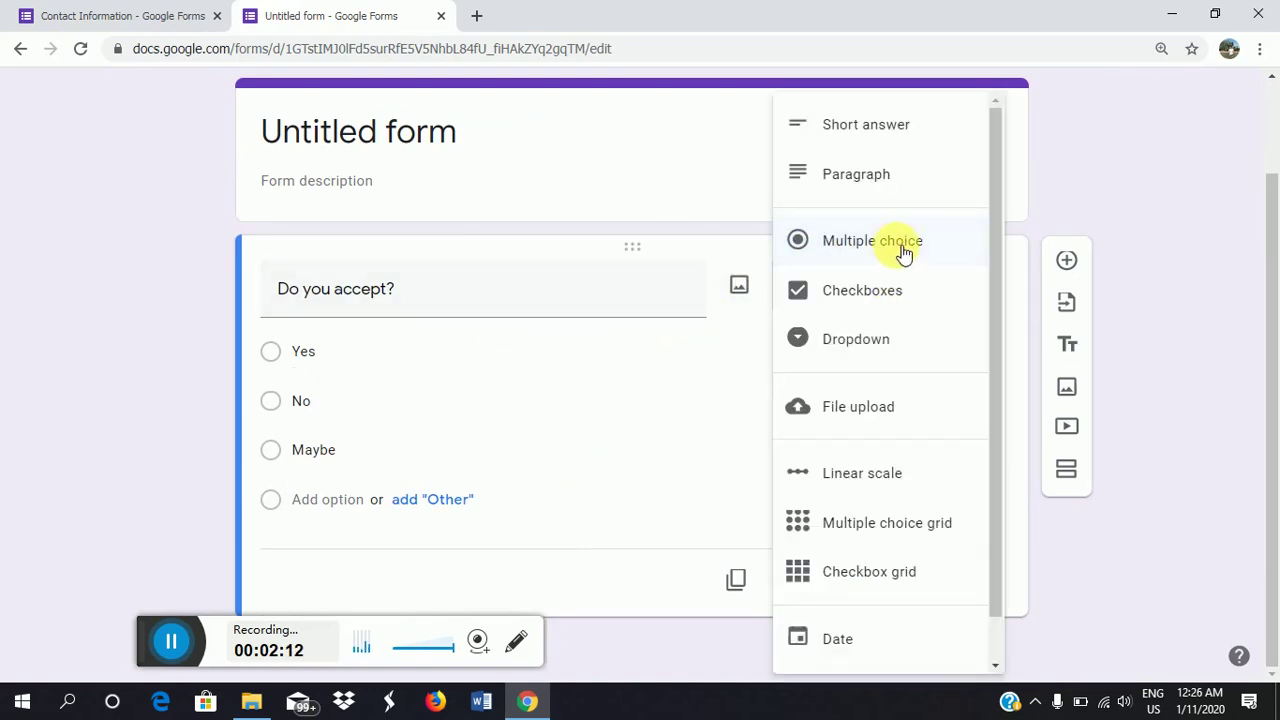
{"action": "left_click", "coordinate": [904, 253]}
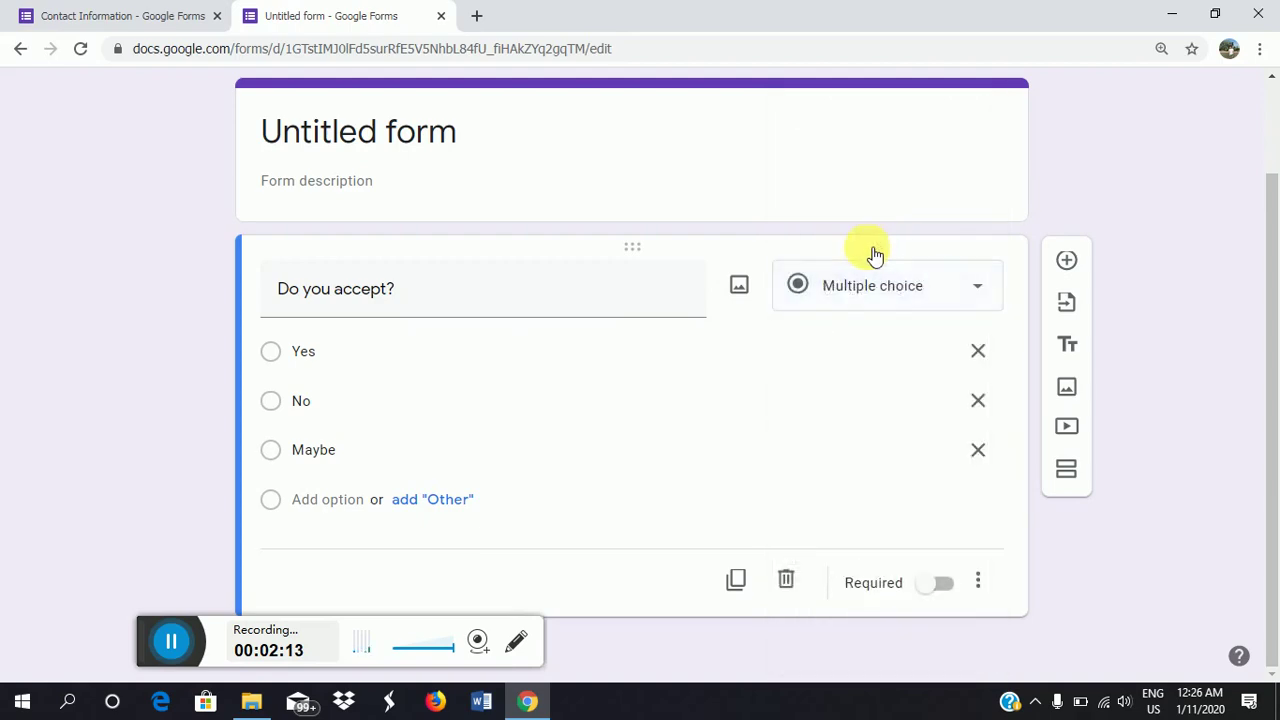
Review the Contact Information form's questions from the header down to Year of study.
{"action": "left_click", "coordinate": [166, 28]}
{"action": "scroll", "coordinate": [814, 423], "scroll_direction": "down", "scroll_amount": 2}
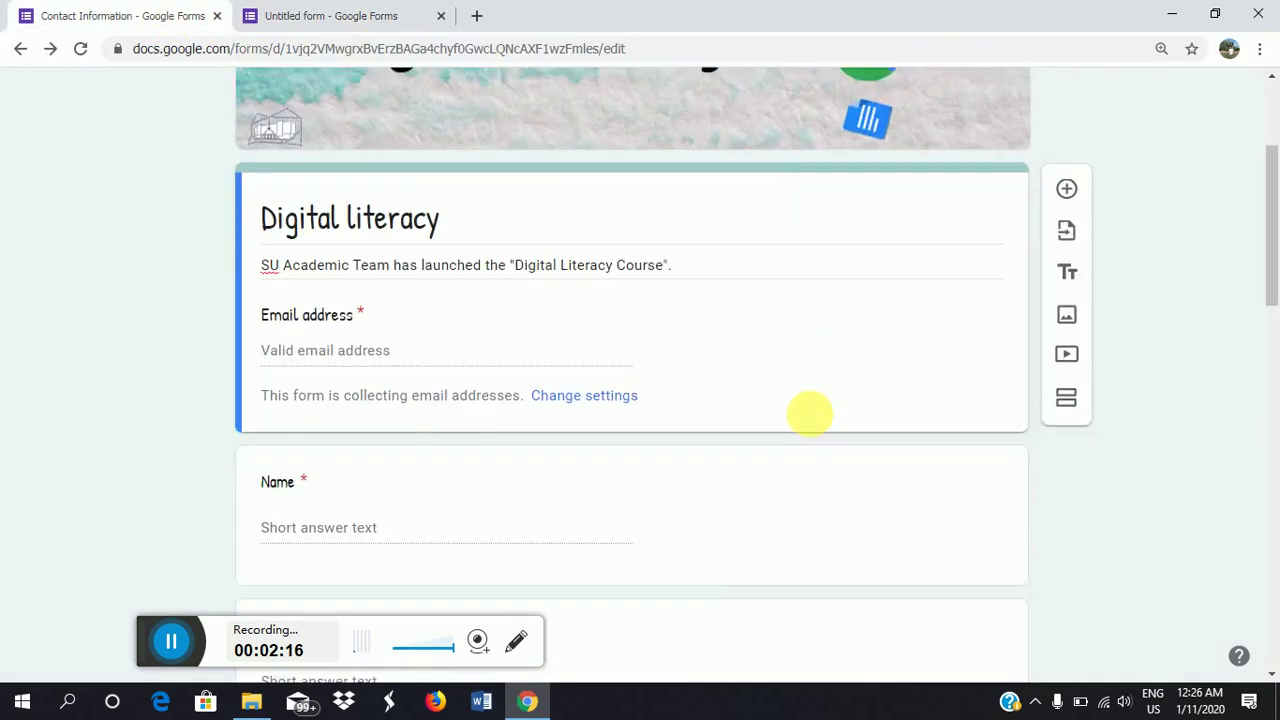
{"action": "scroll", "coordinate": [810, 420], "scroll_direction": "up", "scroll_amount": 3}
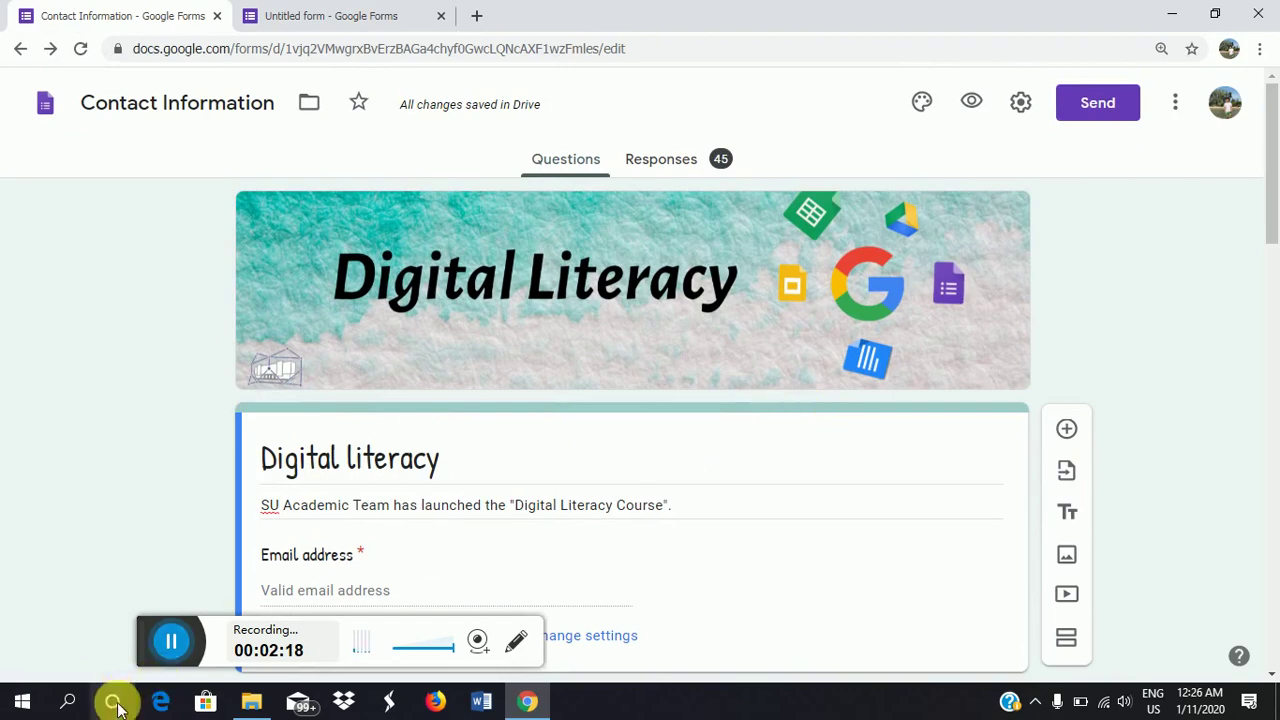
{"action": "left_click_drag", "start_coordinate": [171, 634], "coordinate": [896, 318]}
{"action": "scroll", "coordinate": [510, 491], "scroll_direction": "down", "scroll_amount": 2}
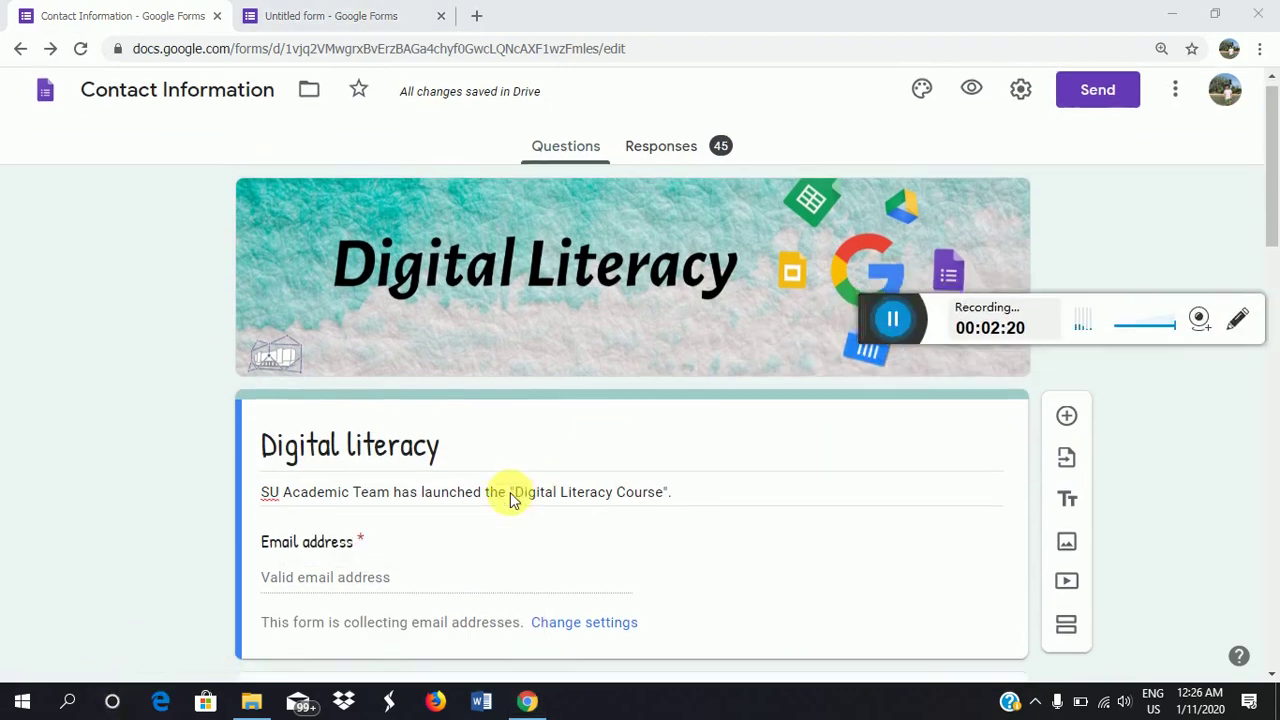
{"action": "scroll", "coordinate": [471, 491], "scroll_direction": "down", "scroll_amount": 3}
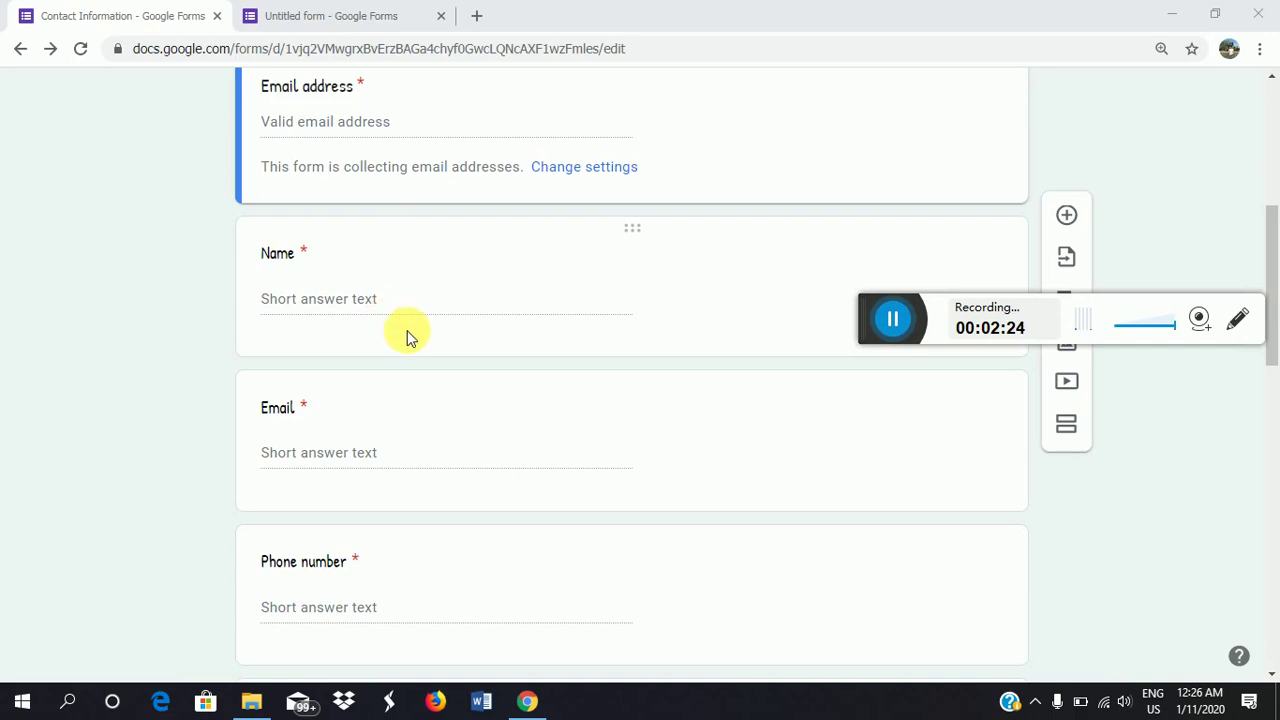
{"action": "scroll", "coordinate": [421, 335], "scroll_direction": "down", "scroll_amount": 5}
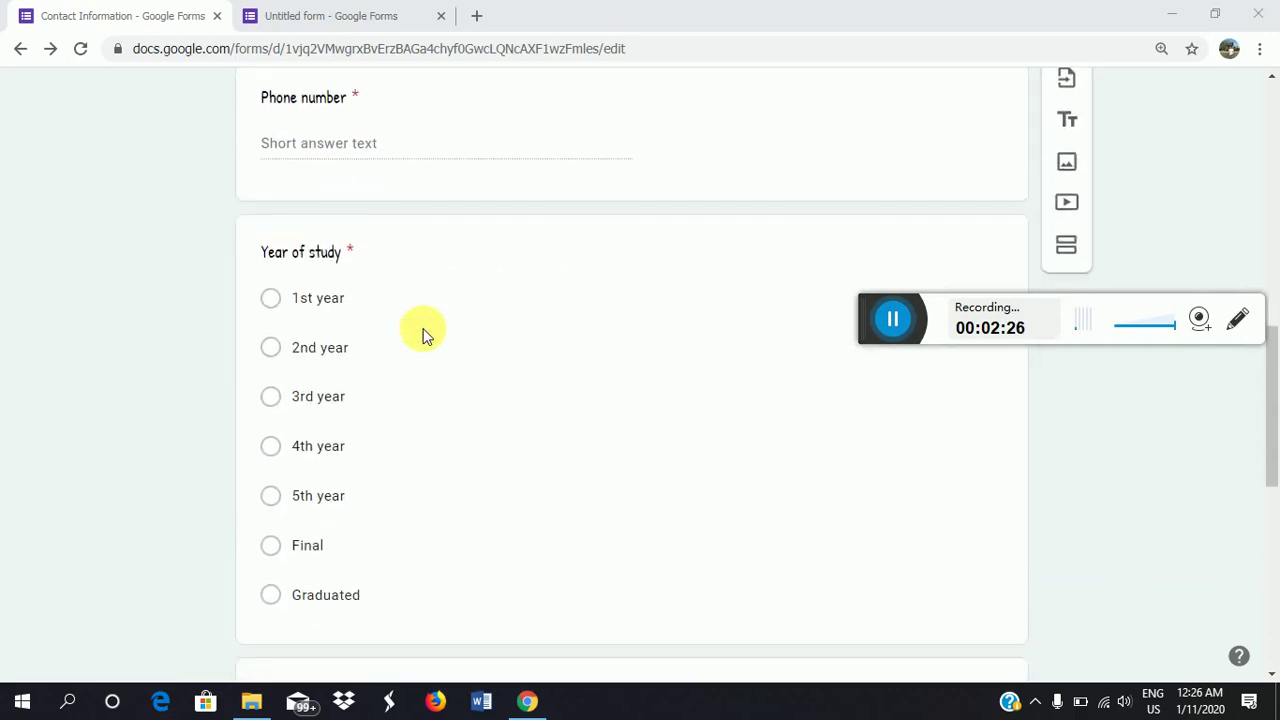
Open the Year of study question for editing and check its multiple choice question type.
{"action": "scroll", "coordinate": [421, 335], "scroll_direction": "down", "scroll_amount": 1}
{"action": "left_click", "coordinate": [428, 342]}
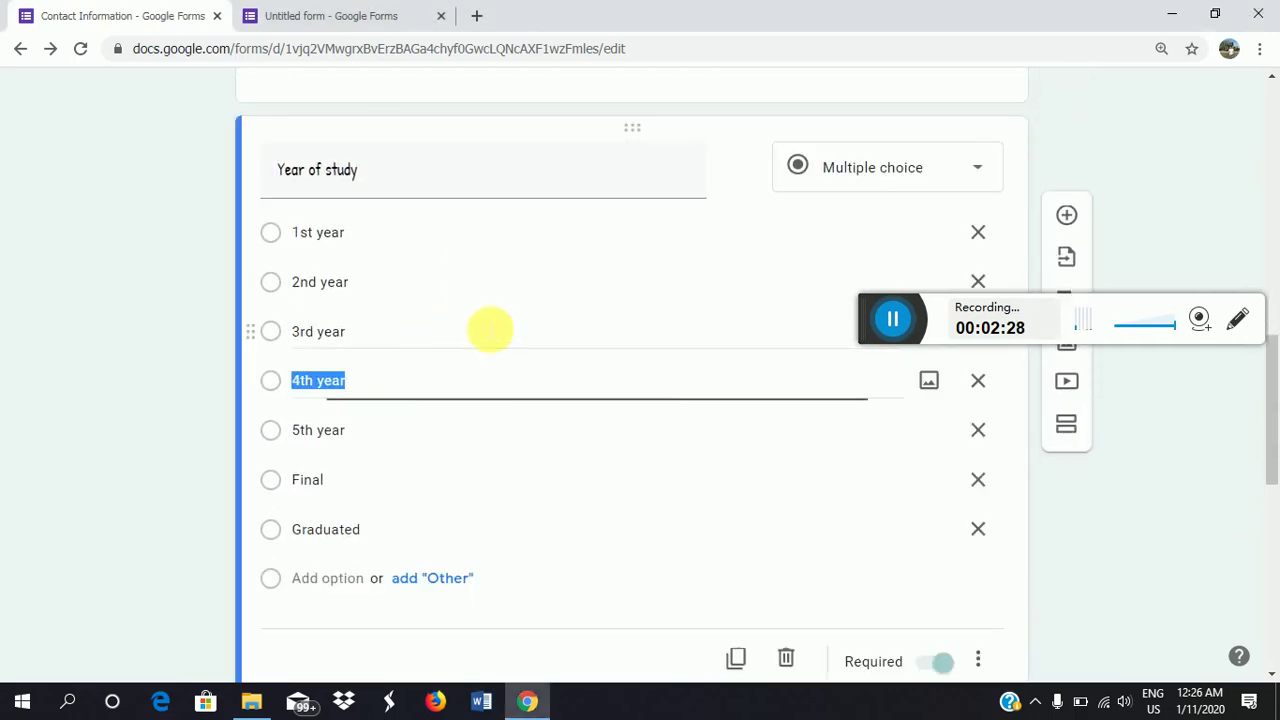
{"action": "left_click", "coordinate": [875, 170]}
{"action": "left_click", "coordinate": [860, 185]}
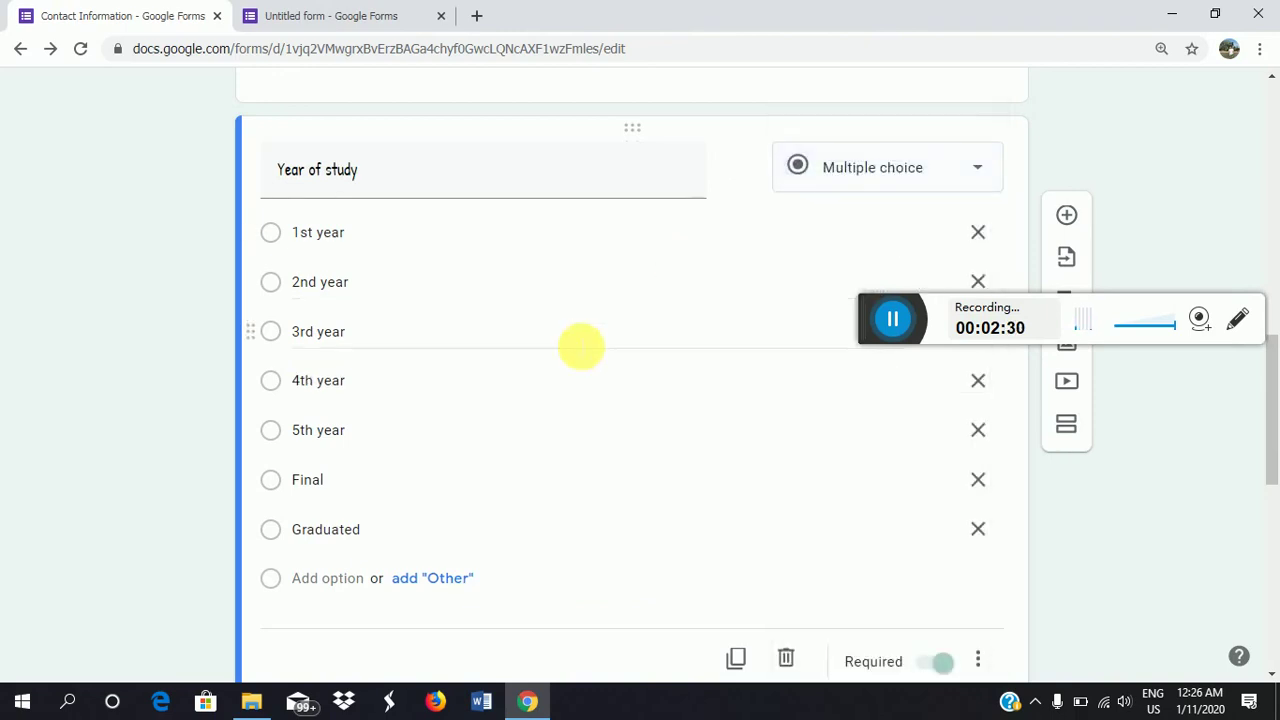
Look at the course payment question and open the Name question's list of available question types.
{"action": "scroll", "coordinate": [580, 346], "scroll_direction": "down", "scroll_amount": 3}
{"action": "left_click", "coordinate": [420, 484]}
{"action": "scroll", "coordinate": [430, 478], "scroll_direction": "up", "scroll_amount": 5}
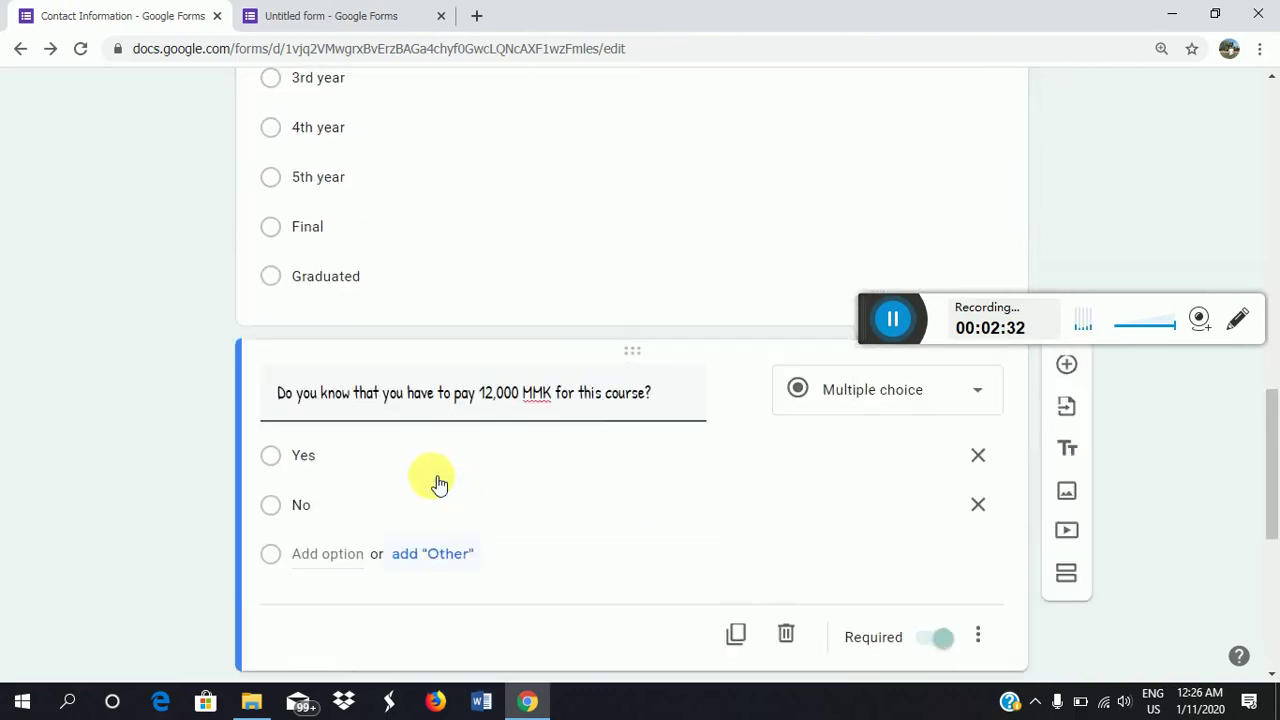
{"action": "scroll", "coordinate": [431, 477], "scroll_direction": "up", "scroll_amount": 3}
{"action": "left_click", "coordinate": [575, 308]}
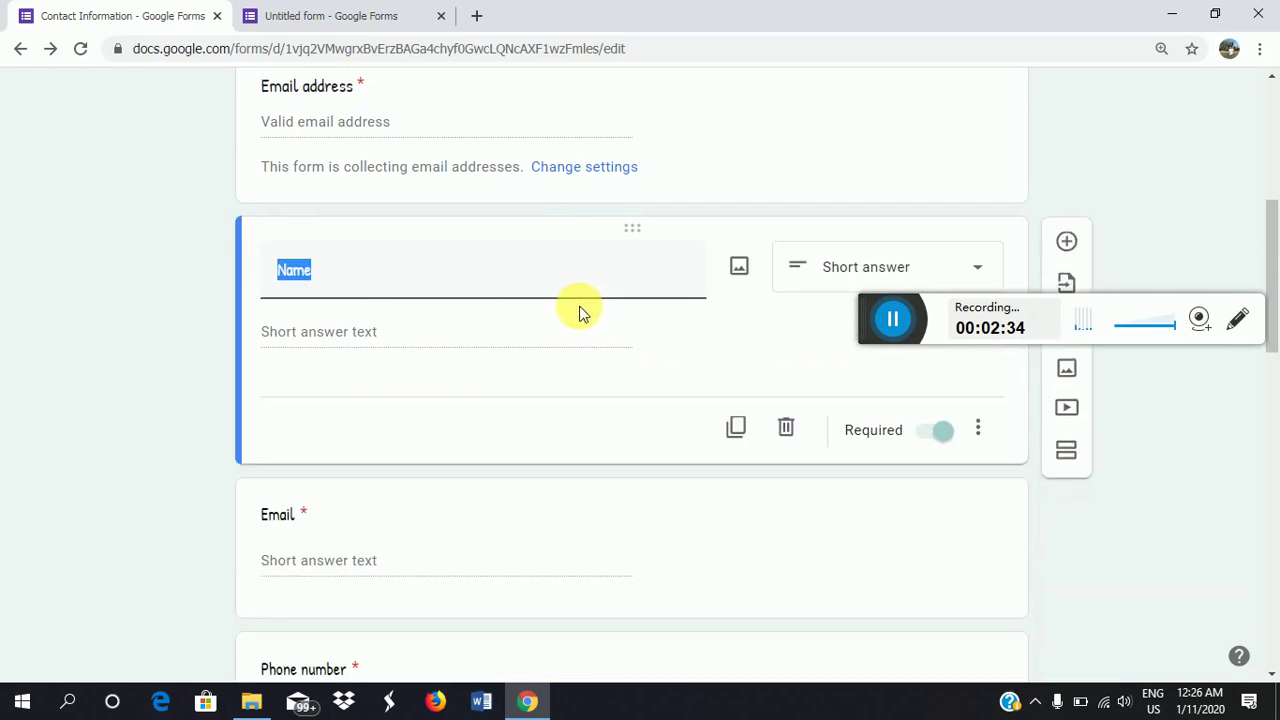
{"action": "left_click", "coordinate": [865, 272]}
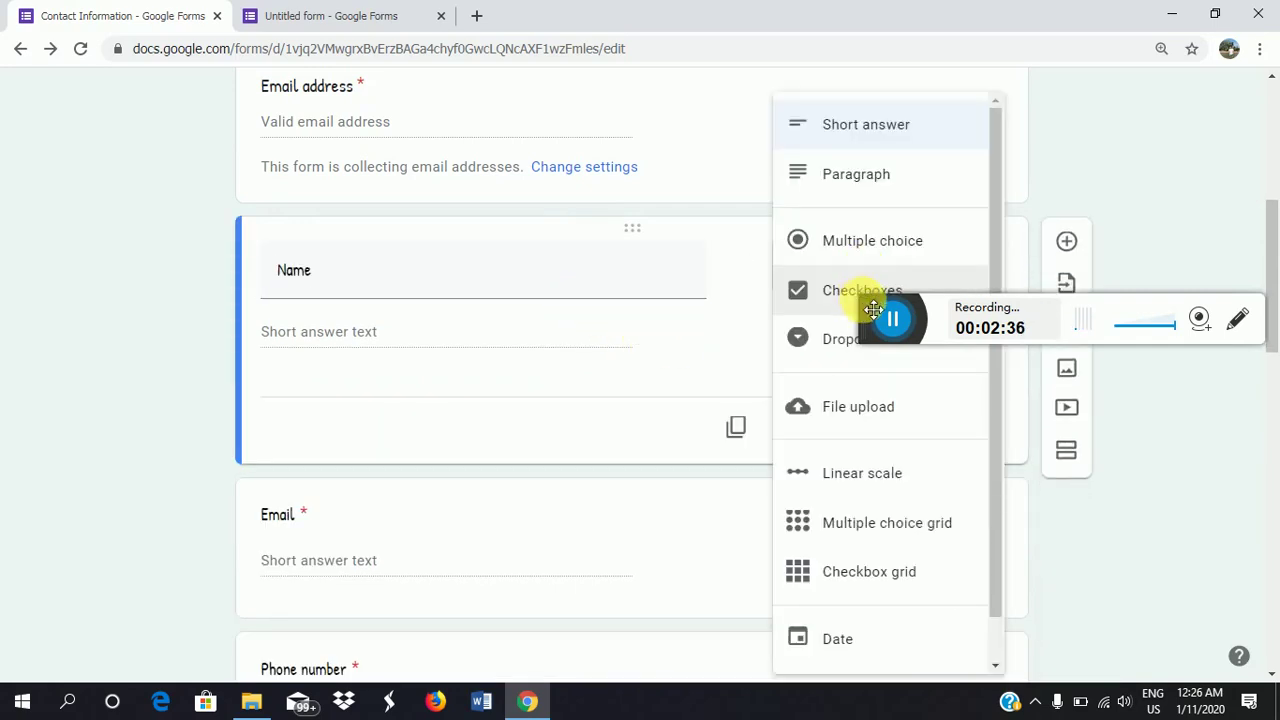
{"action": "left_click_drag", "start_coordinate": [864, 314], "coordinate": [10, 398]}
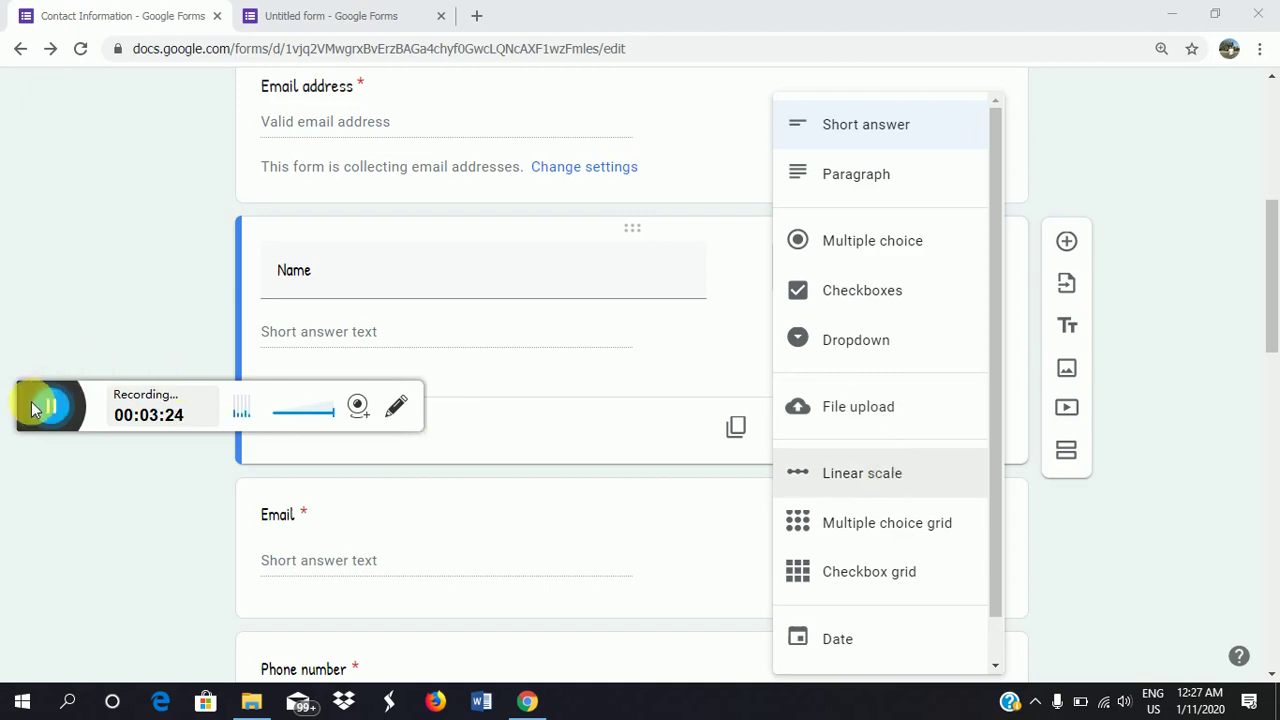
{"action": "left_click_drag", "start_coordinate": [31, 401], "coordinate": [88, 628]}
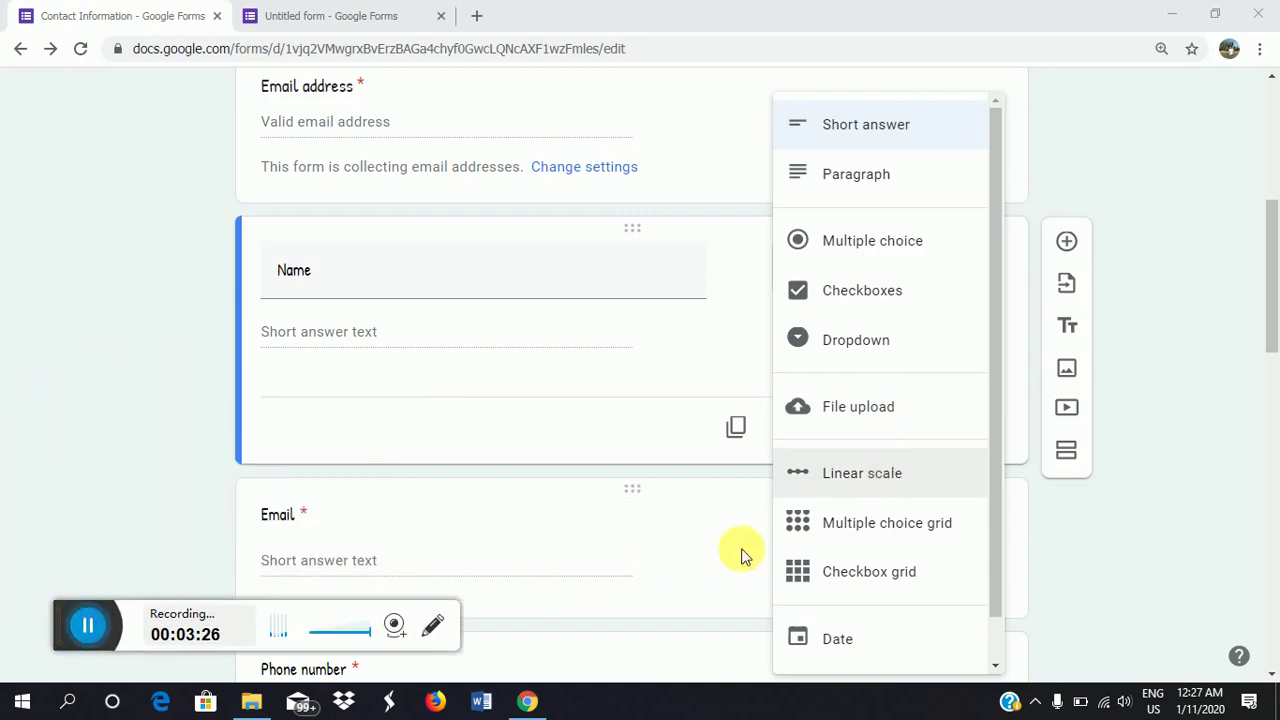
Change the Name question to a linear scale, labelling 1 as "min" and 5 as "max".
{"action": "left_click", "coordinate": [843, 478]}
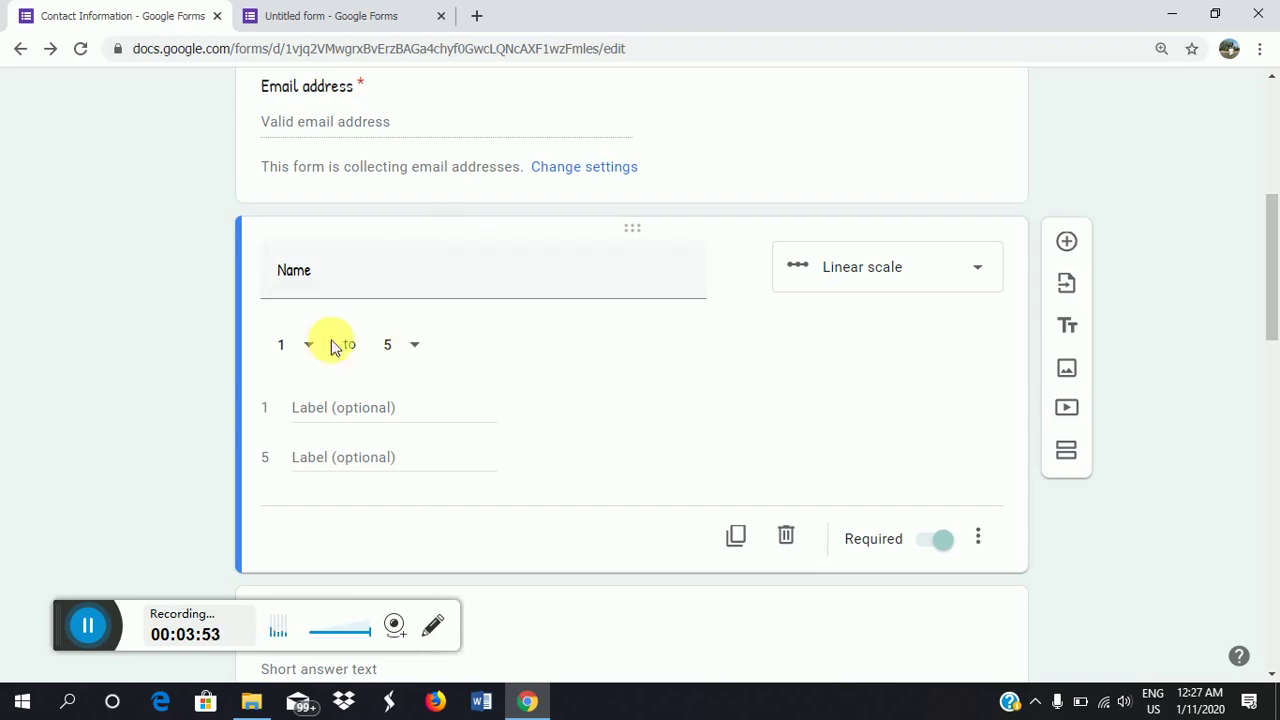
{"action": "left_click", "coordinate": [322, 422]}
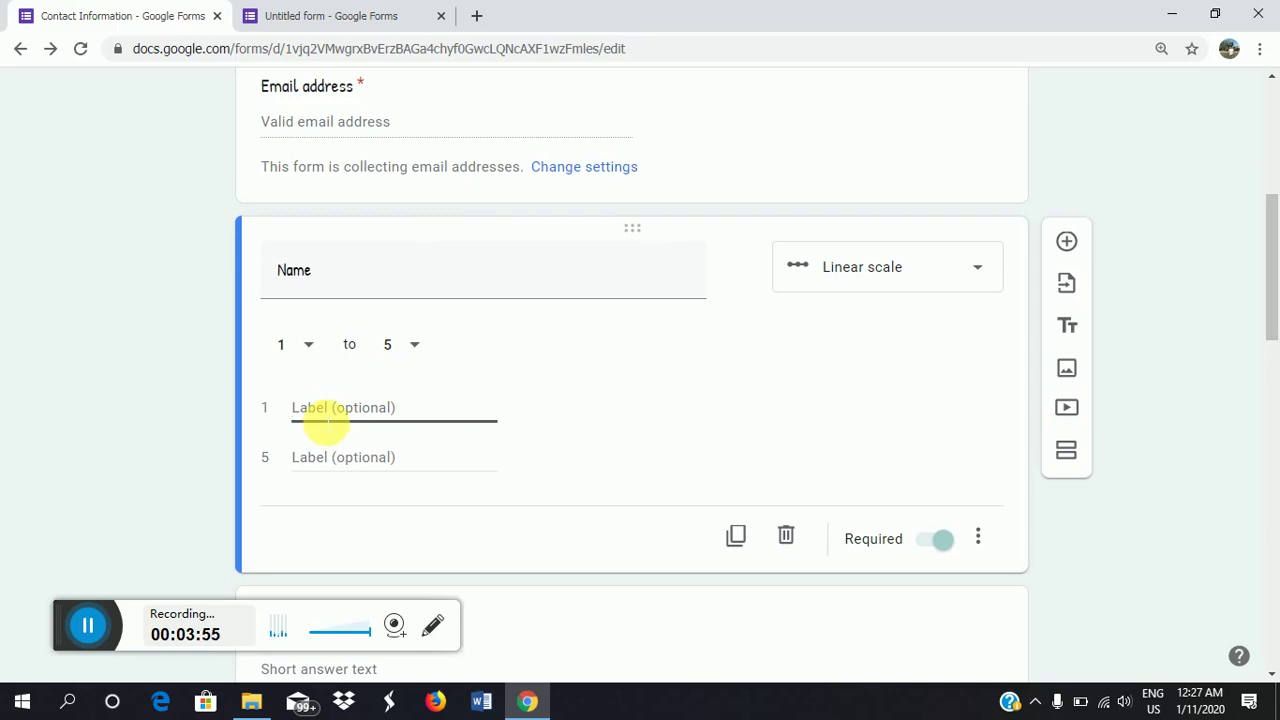
{"action": "type", "text": "min"}
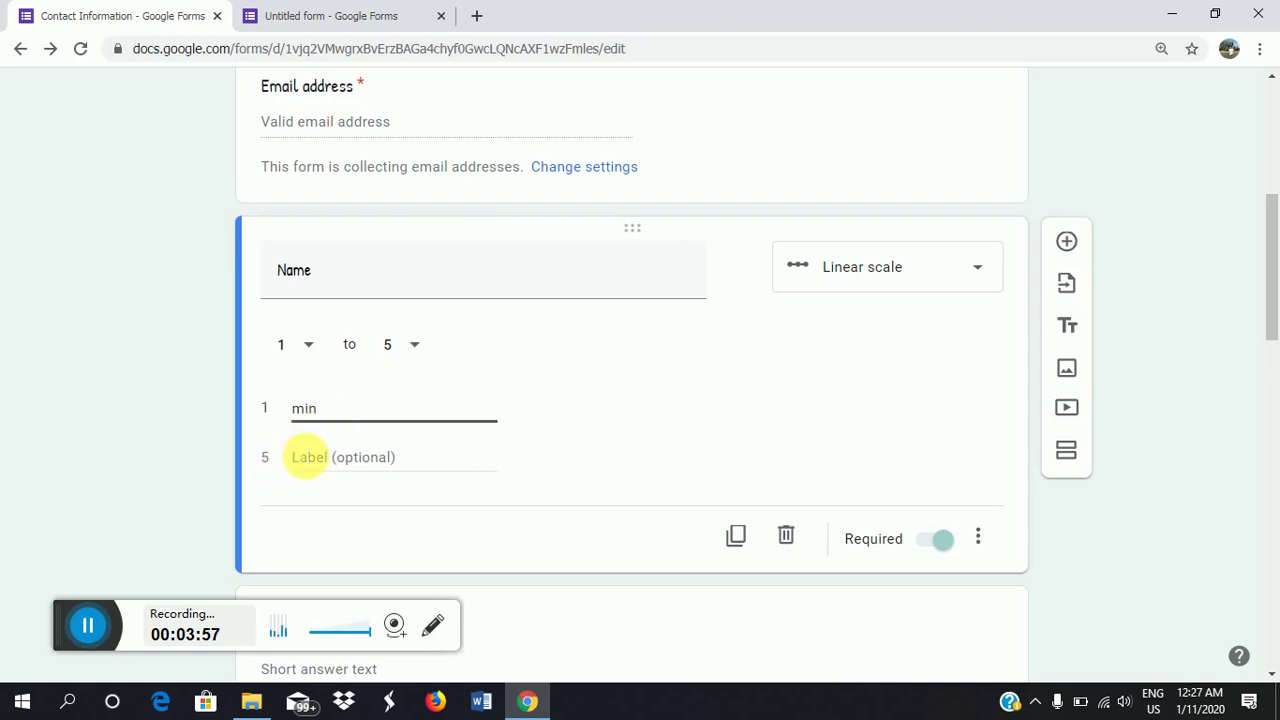
{"action": "left_click", "coordinate": [307, 457]}
{"action": "type", "text": "max"}
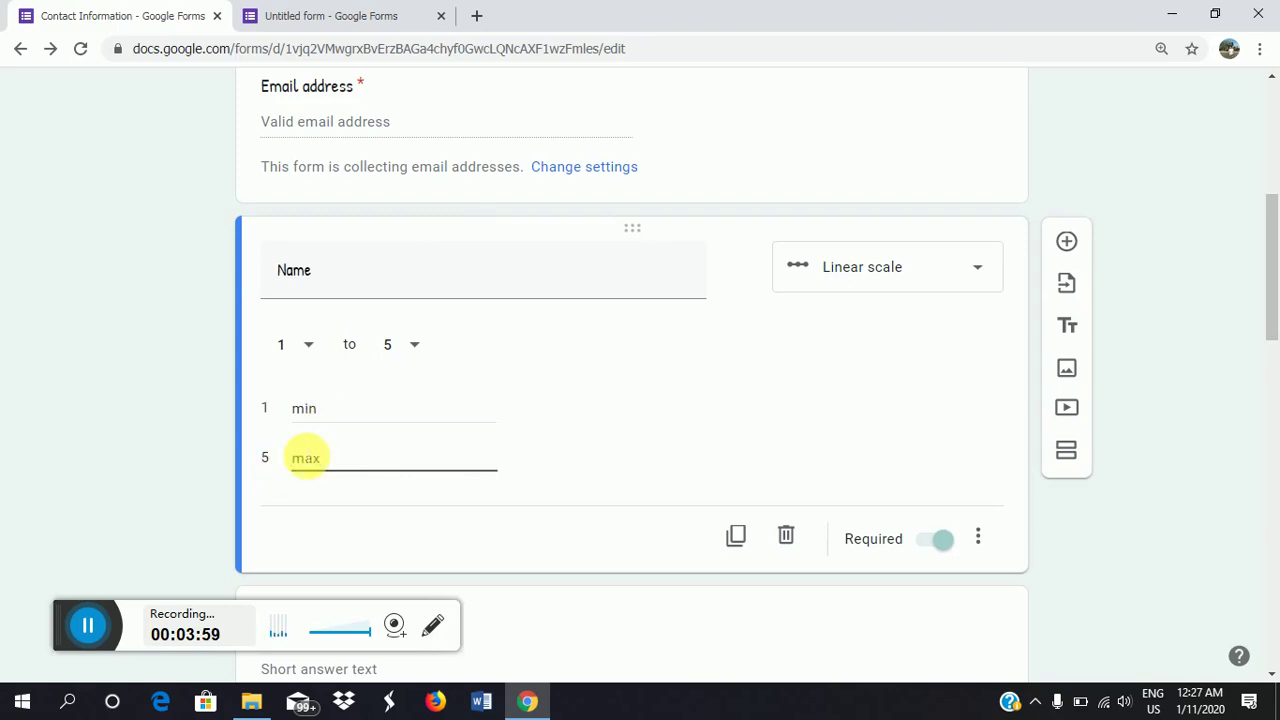
Try the Multiple choice grid and Checkbox grid types on the Name question.
{"action": "left_click", "coordinate": [902, 285]}
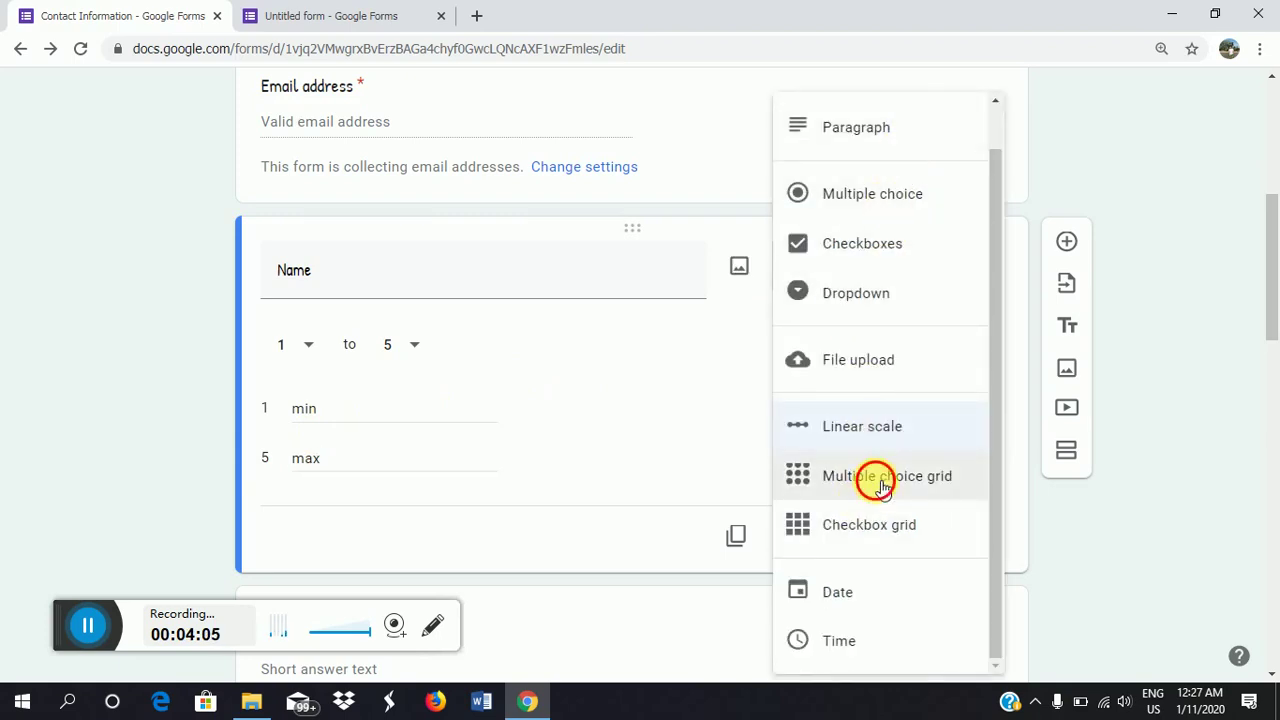
{"action": "left_click", "coordinate": [883, 480]}
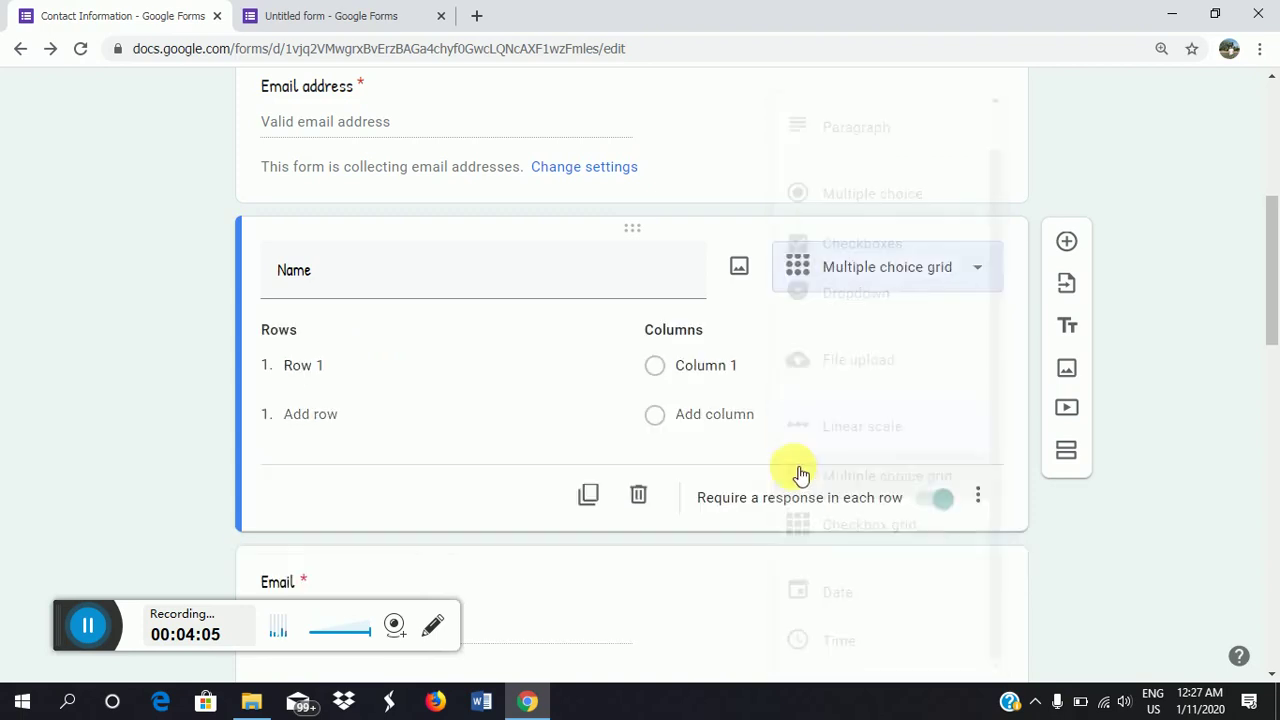
{"action": "left_click", "coordinate": [886, 285]}
{"action": "left_click", "coordinate": [929, 523]}
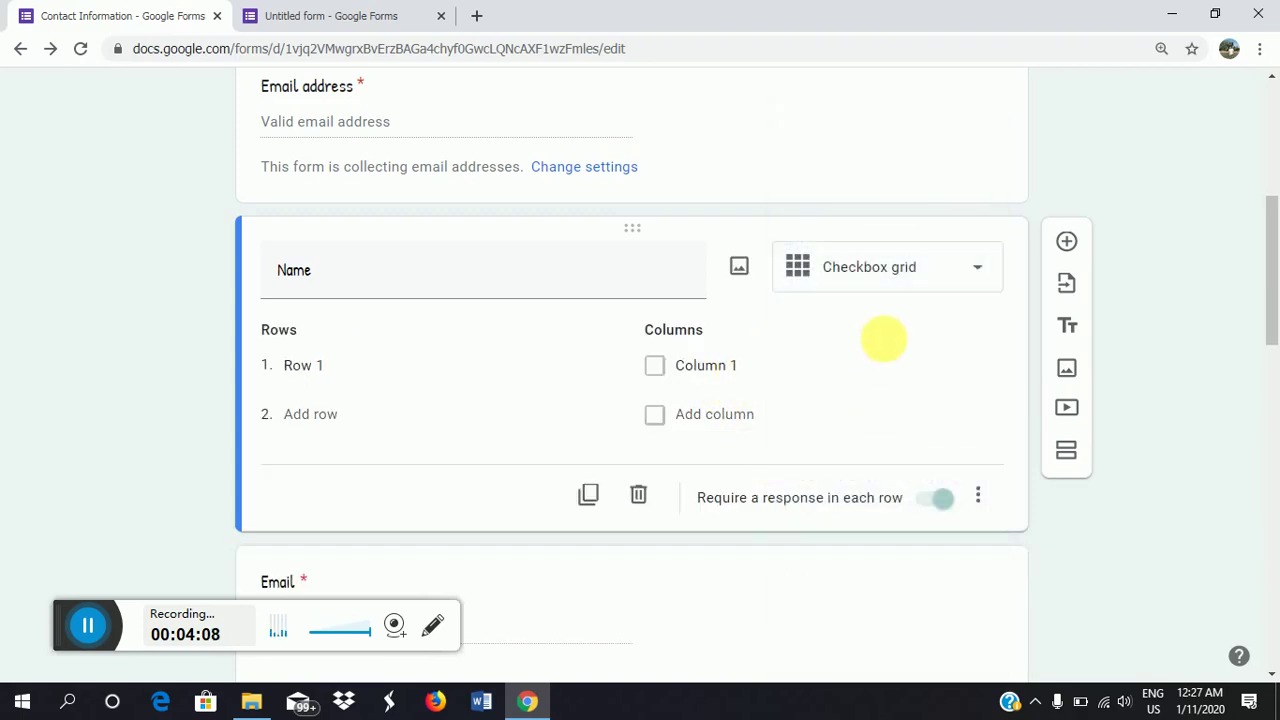
Review the remaining question types and set the Name question back to Short answer.
{"action": "left_click", "coordinate": [897, 284]}
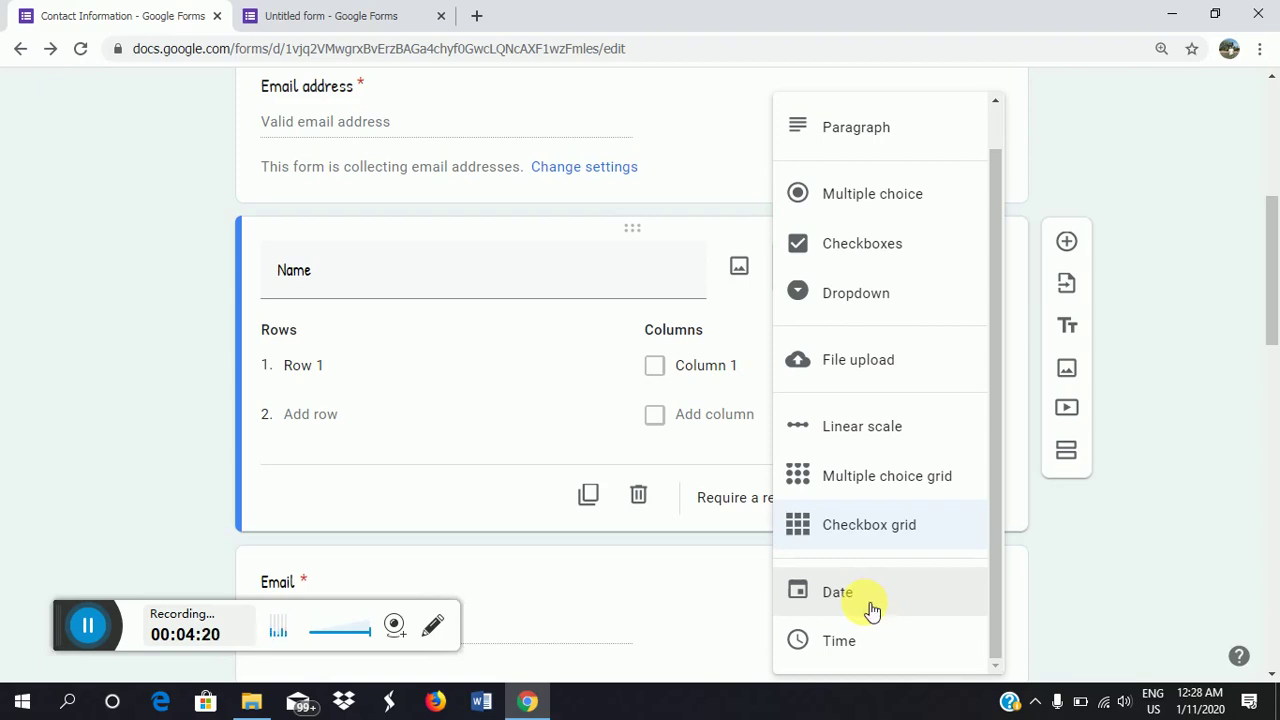
{"action": "scroll", "coordinate": [829, 527], "scroll_direction": "up", "scroll_amount": 1}
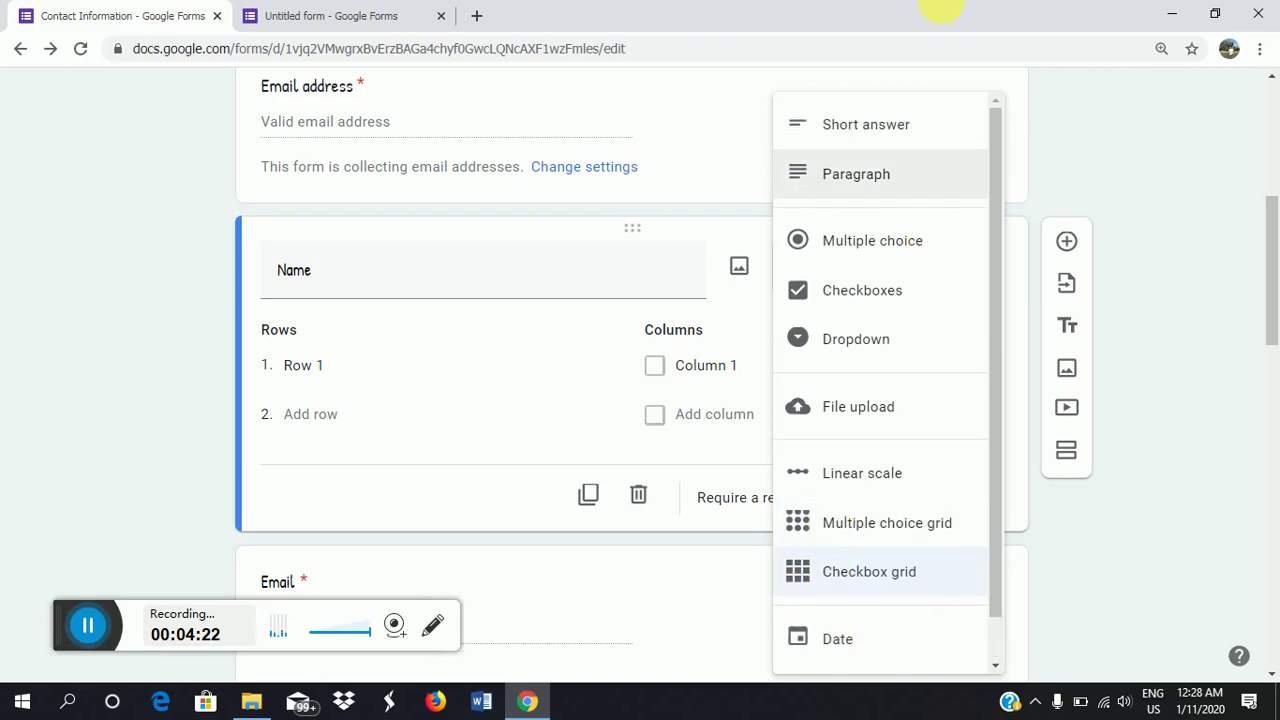
{"action": "left_click", "coordinate": [879, 138]}
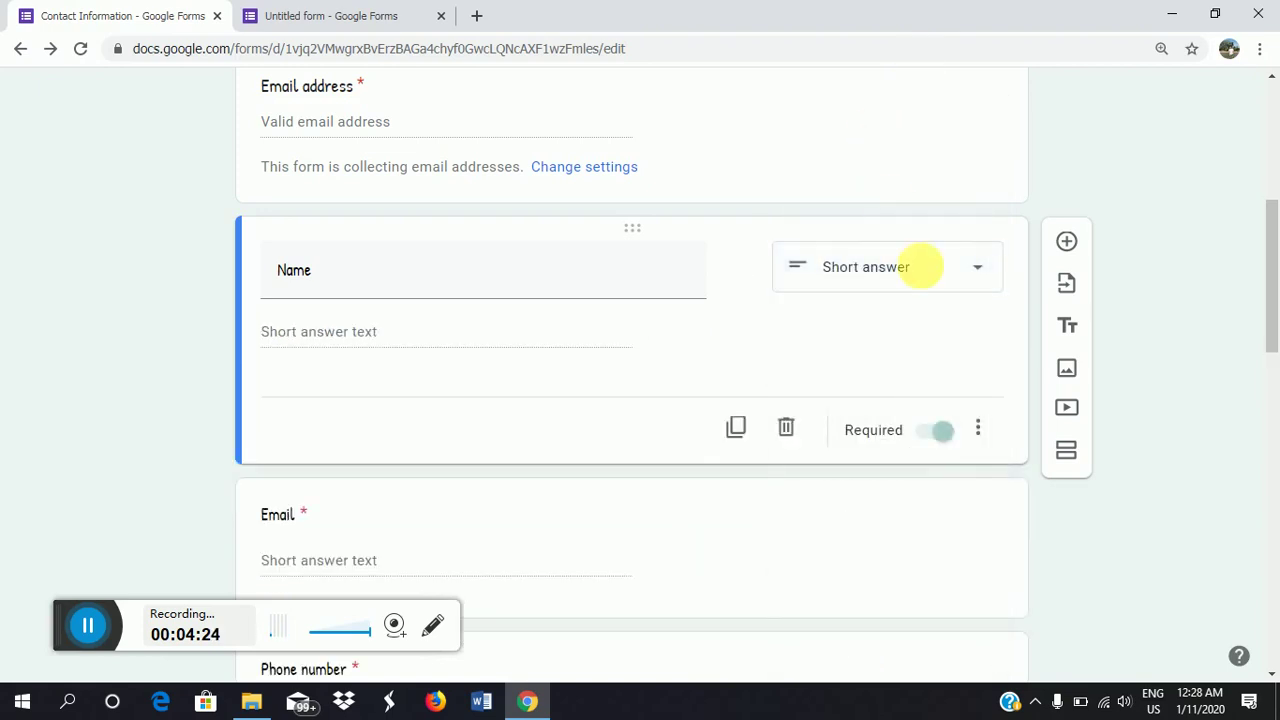
{"action": "scroll", "coordinate": [928, 288], "scroll_direction": "up", "scroll_amount": 5}
{"action": "scroll", "coordinate": [797, 303], "scroll_direction": "down", "scroll_amount": 2}
{"action": "scroll", "coordinate": [797, 303], "scroll_direction": "down", "scroll_amount": 7}
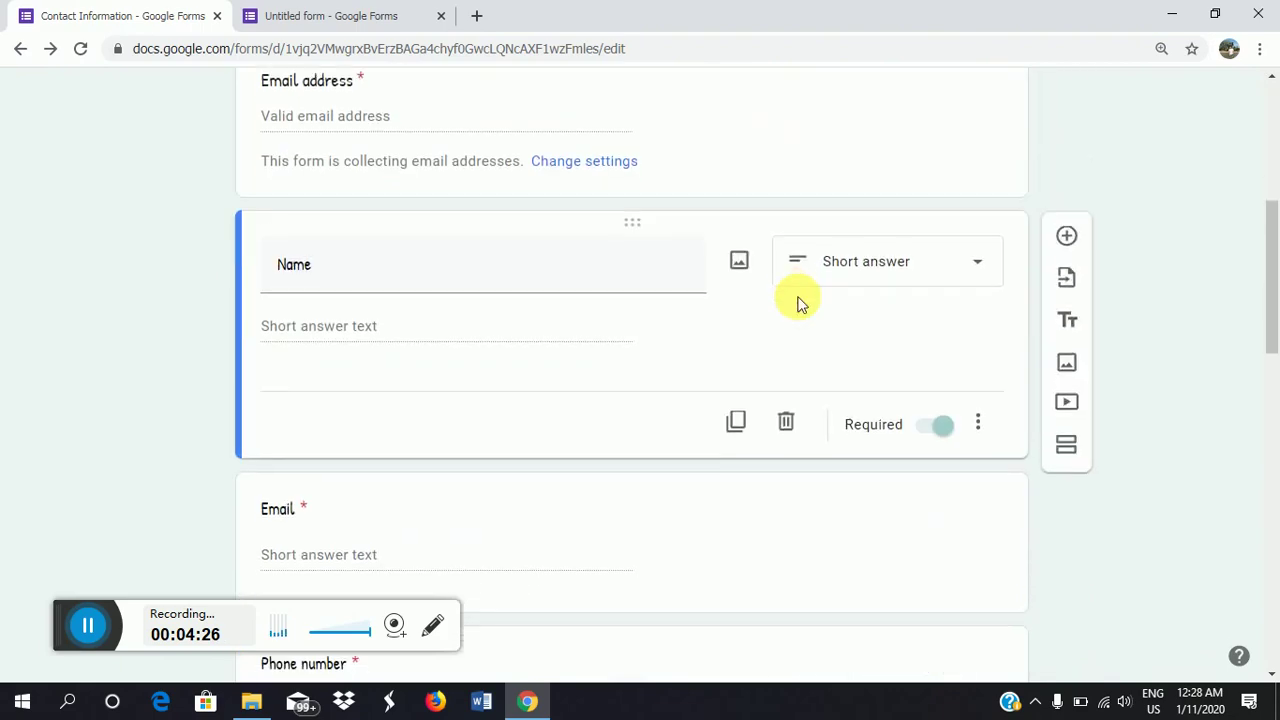
Open the Contact Information form's theme options and review its header, theme color, background color and font style settings.
{"action": "scroll", "coordinate": [797, 303], "scroll_direction": "up", "scroll_amount": 9}
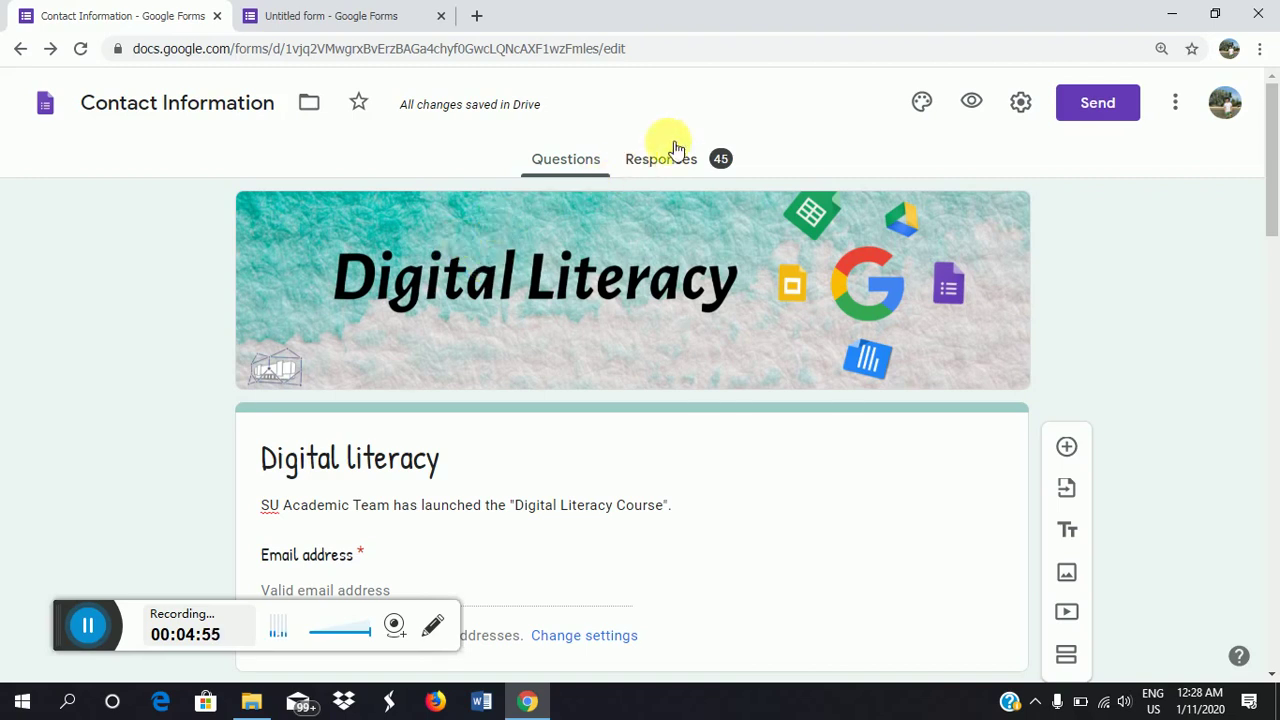
{"action": "left_click", "coordinate": [921, 104]}
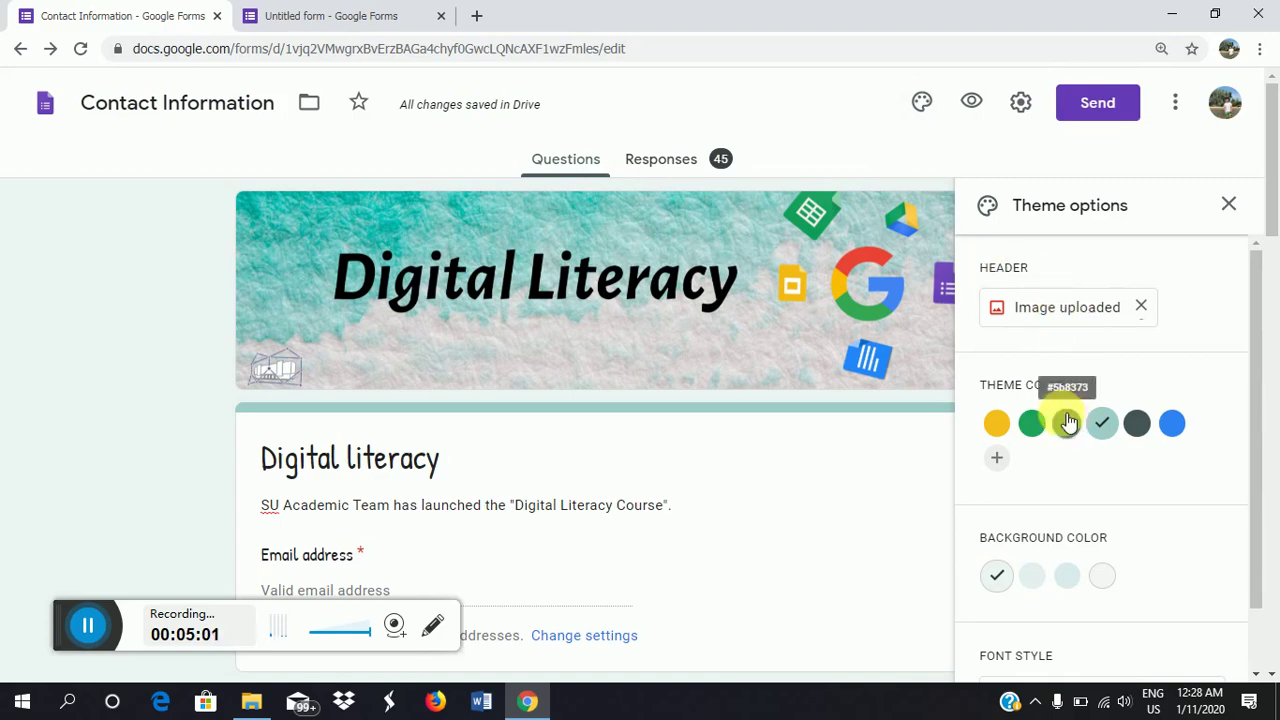
{"action": "scroll", "coordinate": [1068, 425], "scroll_direction": "down", "scroll_amount": 1}
{"action": "scroll", "coordinate": [1080, 540], "scroll_direction": "down", "scroll_amount": 3}
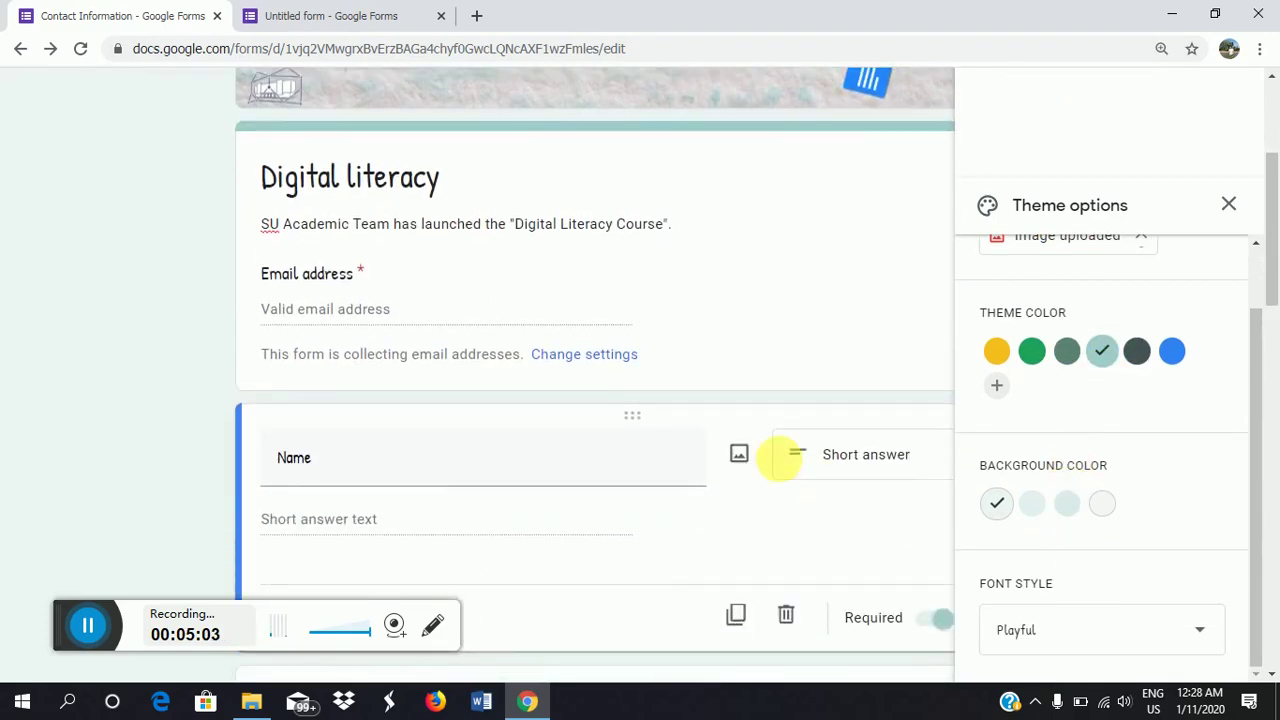
{"action": "scroll", "coordinate": [790, 460], "scroll_direction": "up", "scroll_amount": 3}
Try the Basic font style on the form, restore Playful and close the theme options.
{"action": "left_click", "coordinate": [1137, 632]}
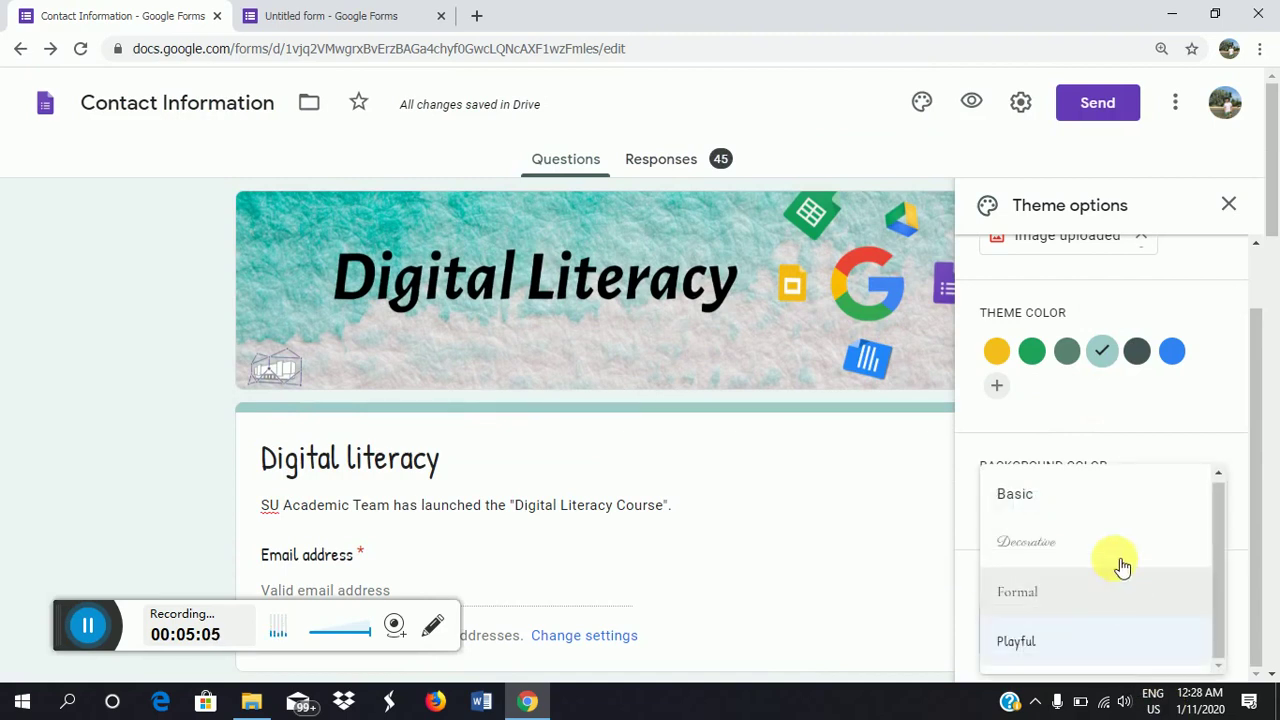
{"action": "left_click", "coordinate": [1113, 495]}
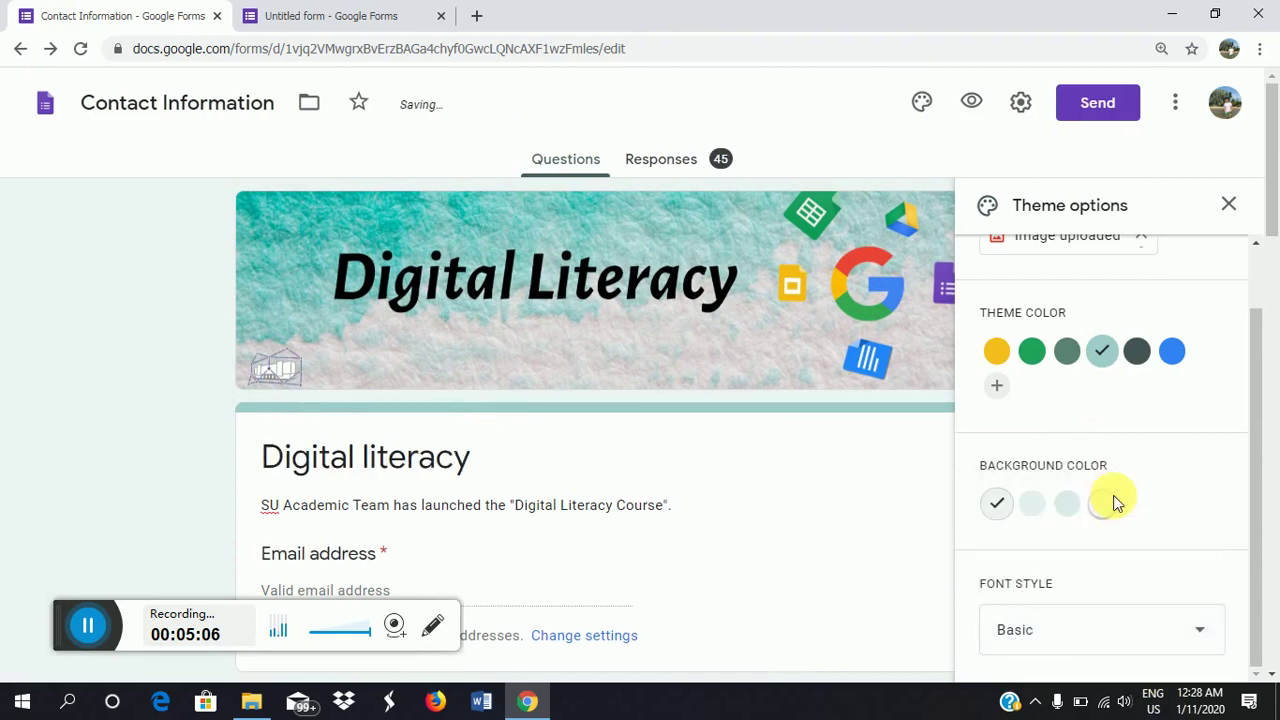
{"action": "left_click", "coordinate": [1151, 626]}
{"action": "left_click", "coordinate": [1084, 646]}
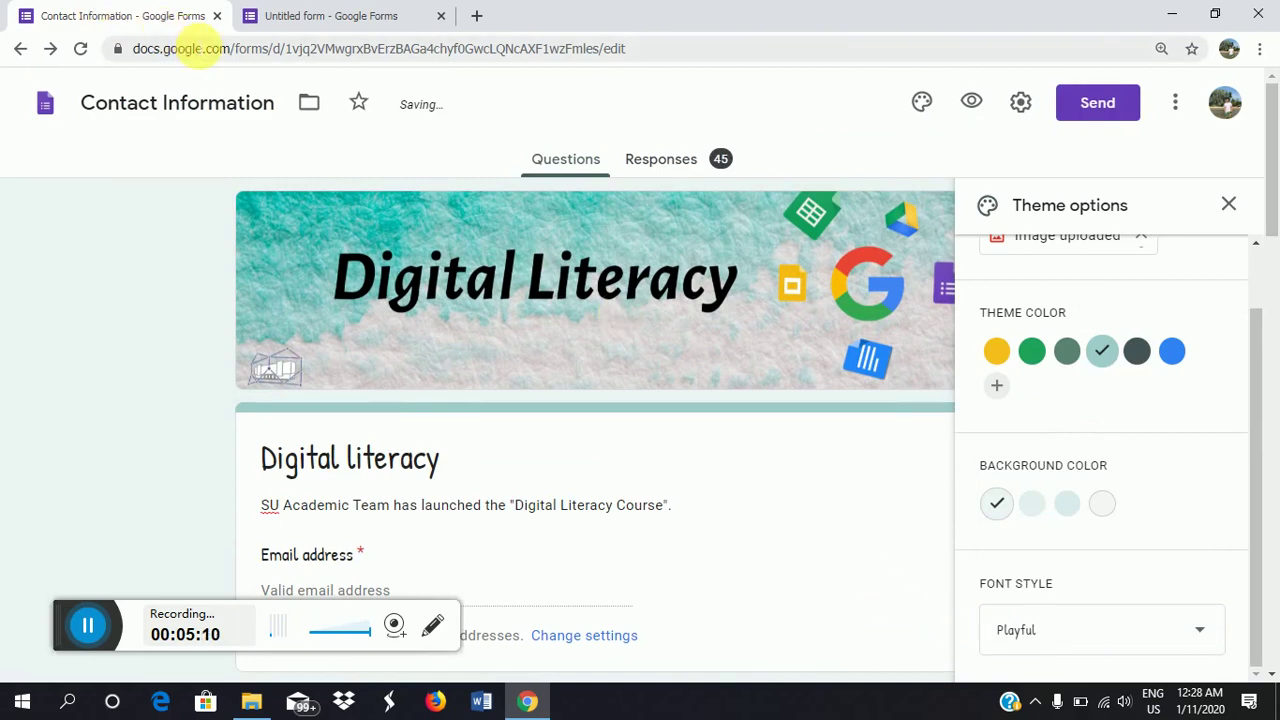
{"action": "left_click", "coordinate": [1229, 207]}
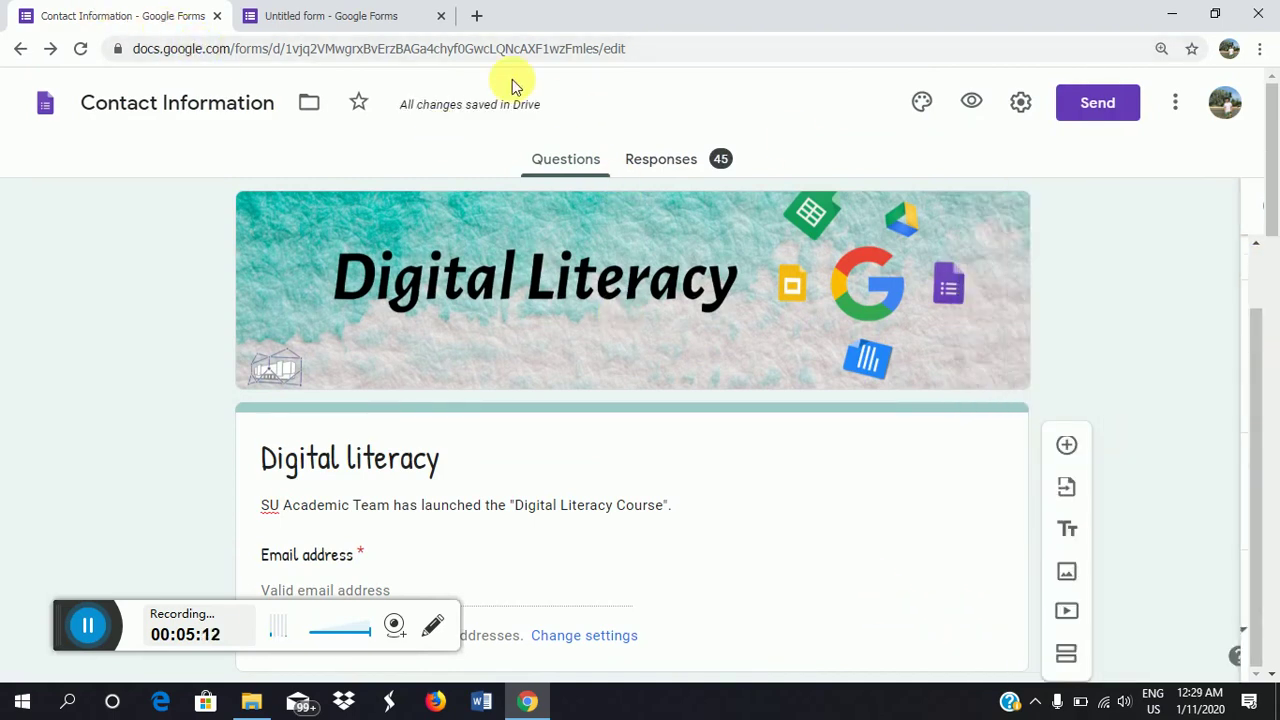
In the Untitled form's theme options, try the green theme color and switch back to purple.
{"action": "left_click", "coordinate": [374, 22]}
{"action": "scroll", "coordinate": [838, 300], "scroll_direction": "up", "scroll_amount": 3}
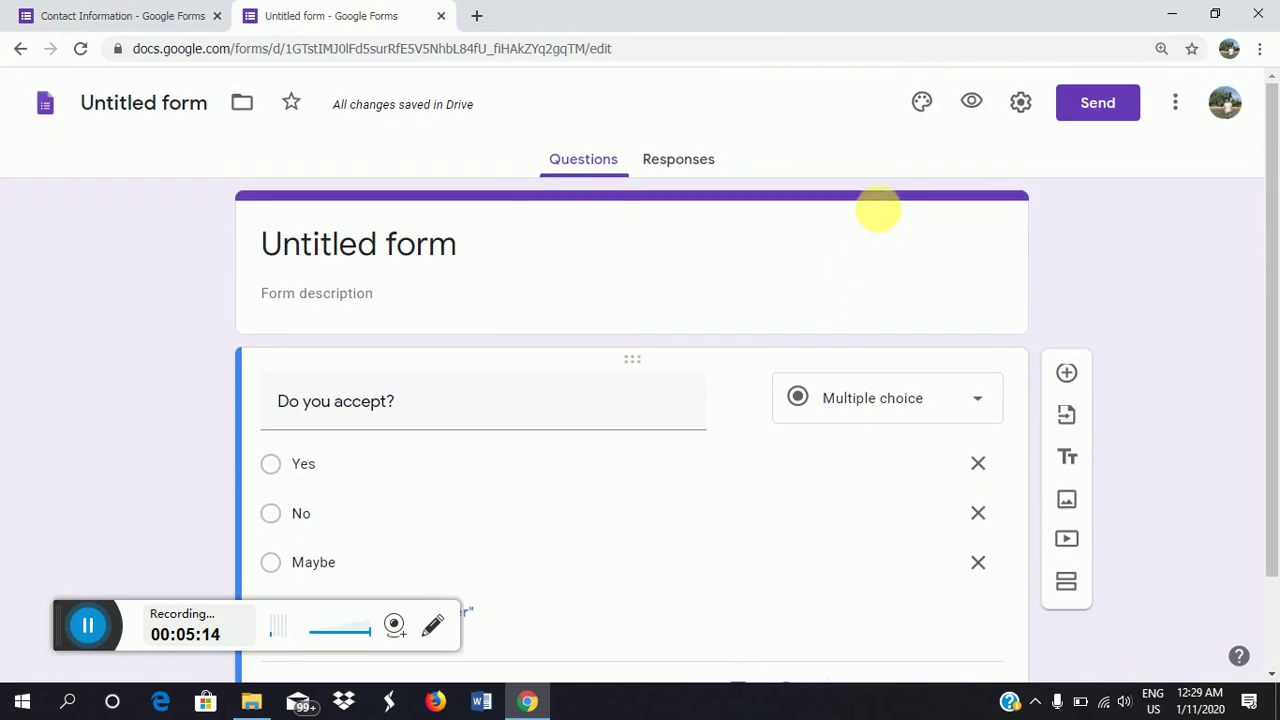
{"action": "left_click", "coordinate": [924, 106]}
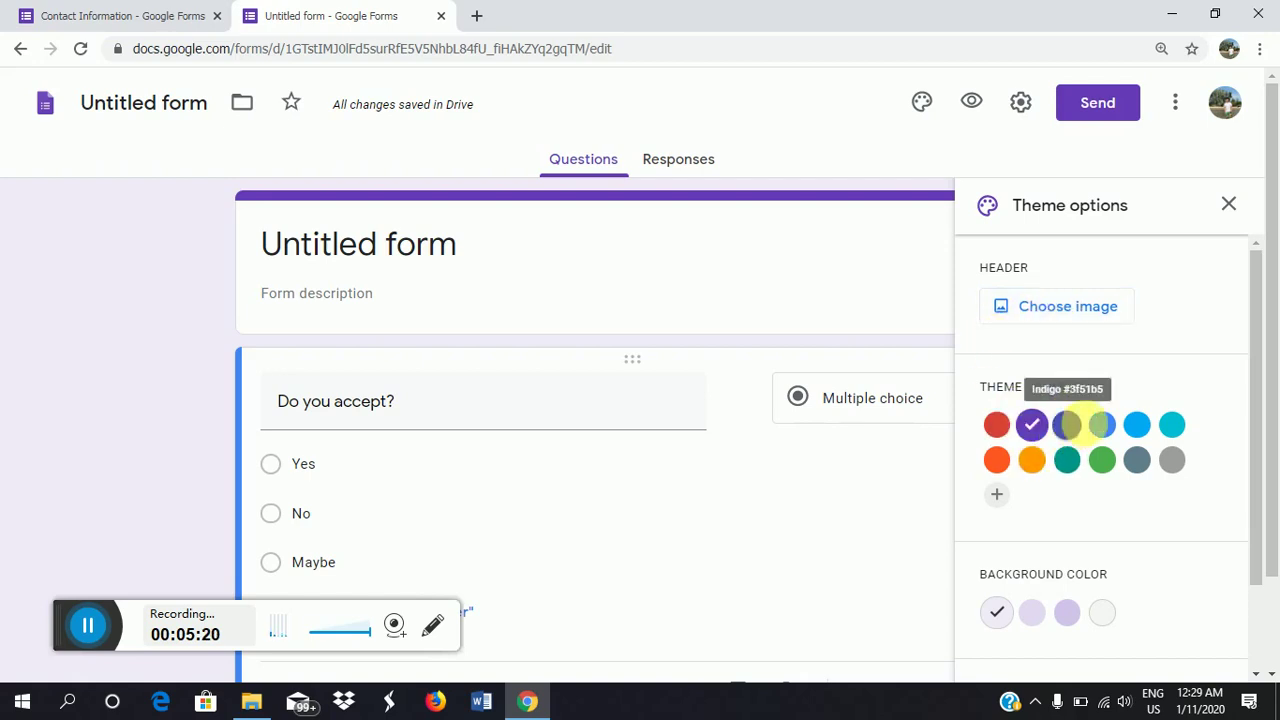
{"action": "left_click", "coordinate": [1103, 459]}
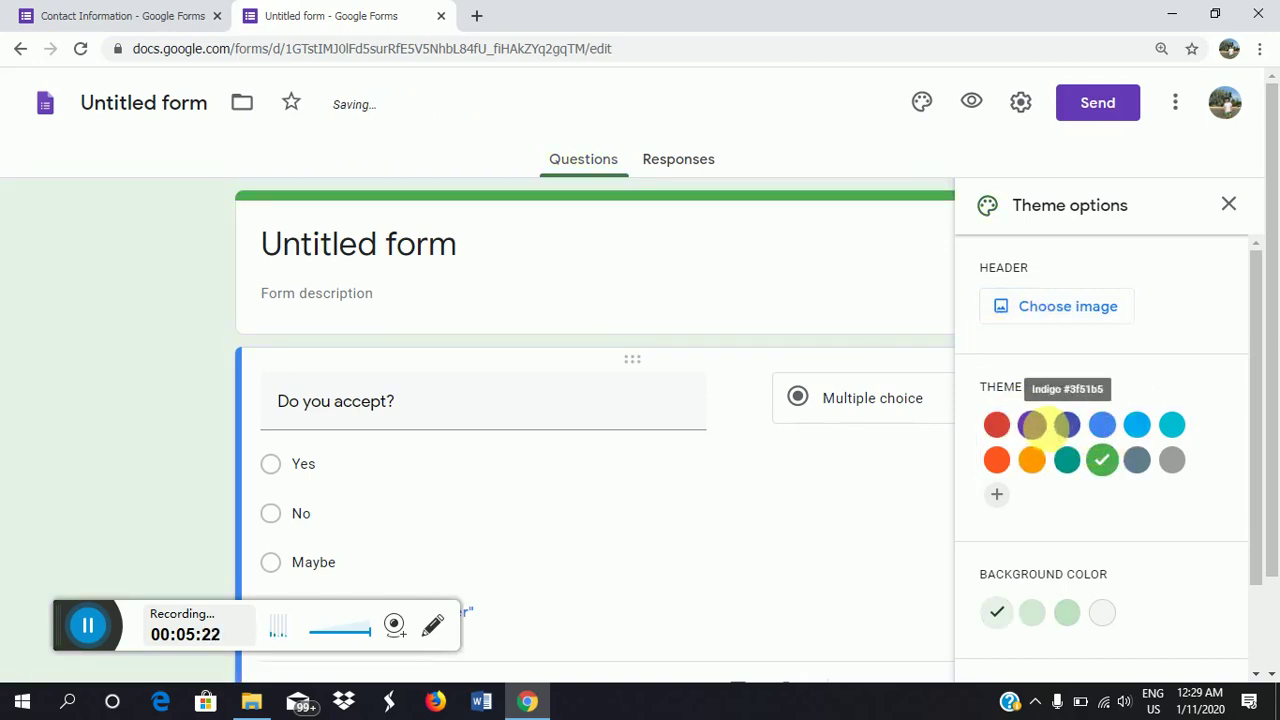
{"action": "left_click", "coordinate": [1032, 425]}
Return to the Contact Information form and look through its questions from the header down.
{"action": "left_click", "coordinate": [192, 15]}
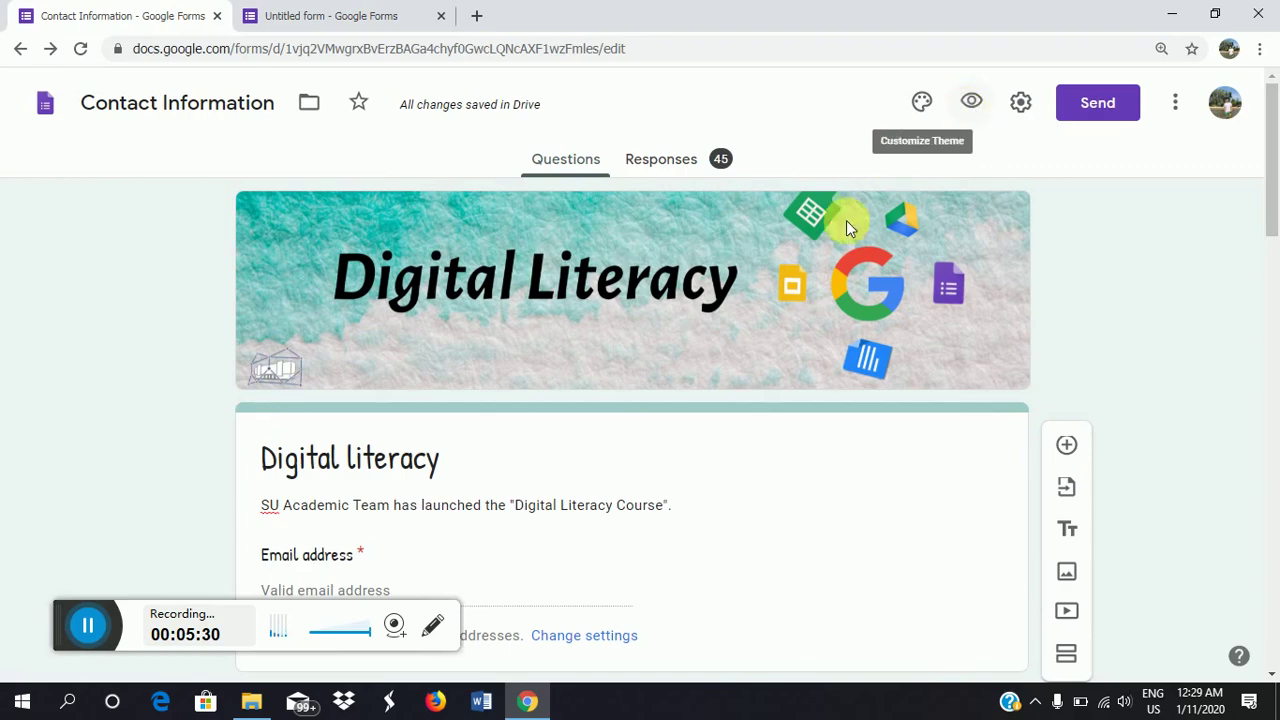
{"action": "scroll", "coordinate": [749, 334], "scroll_direction": "down", "scroll_amount": 12}
{"action": "scroll", "coordinate": [750, 355], "scroll_direction": "up", "scroll_amount": 12}
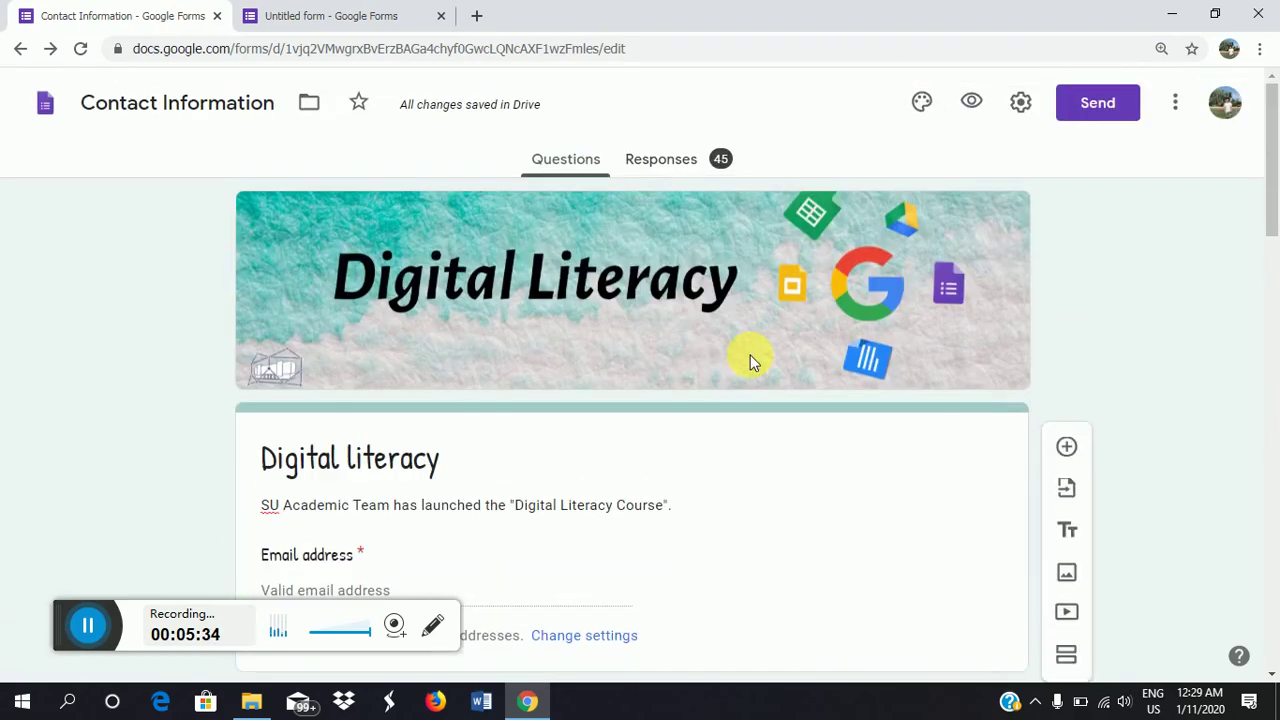
Preview the Contact Information form as respondents see it and review it from the header down to the submit area.
{"action": "left_click", "coordinate": [971, 103]}
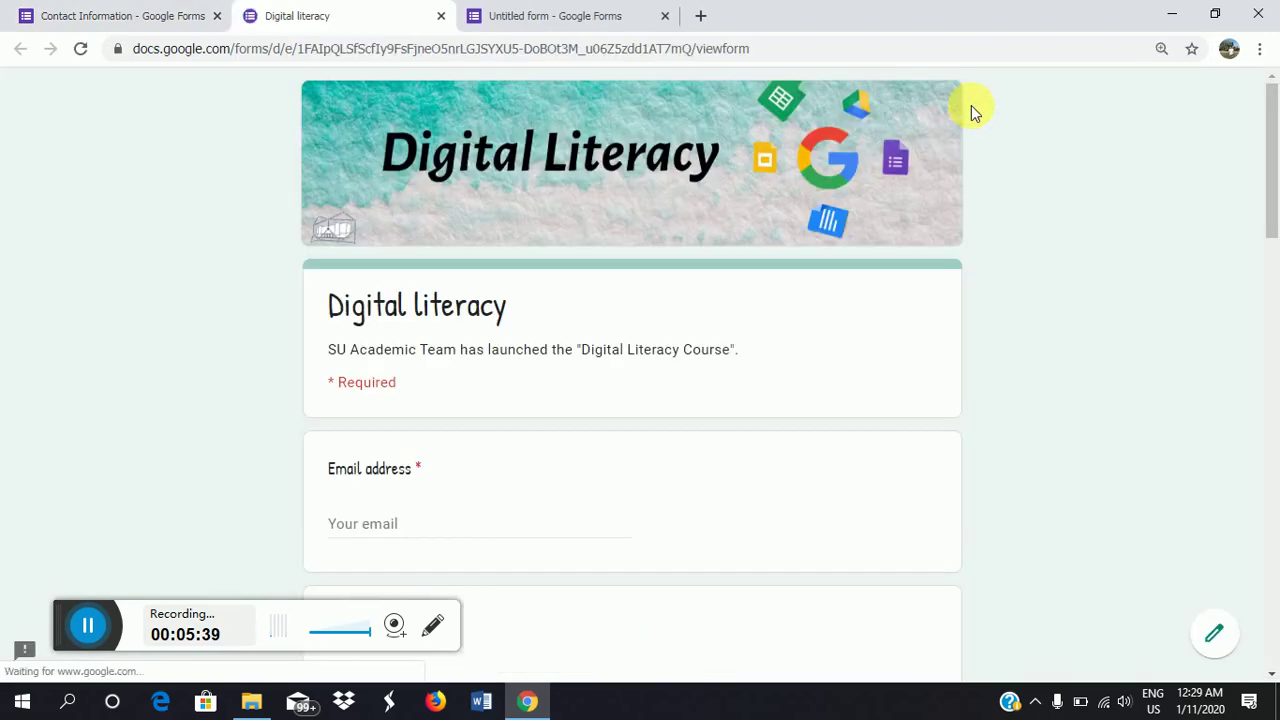
{"action": "scroll", "coordinate": [483, 320], "scroll_direction": "down", "scroll_amount": 3}
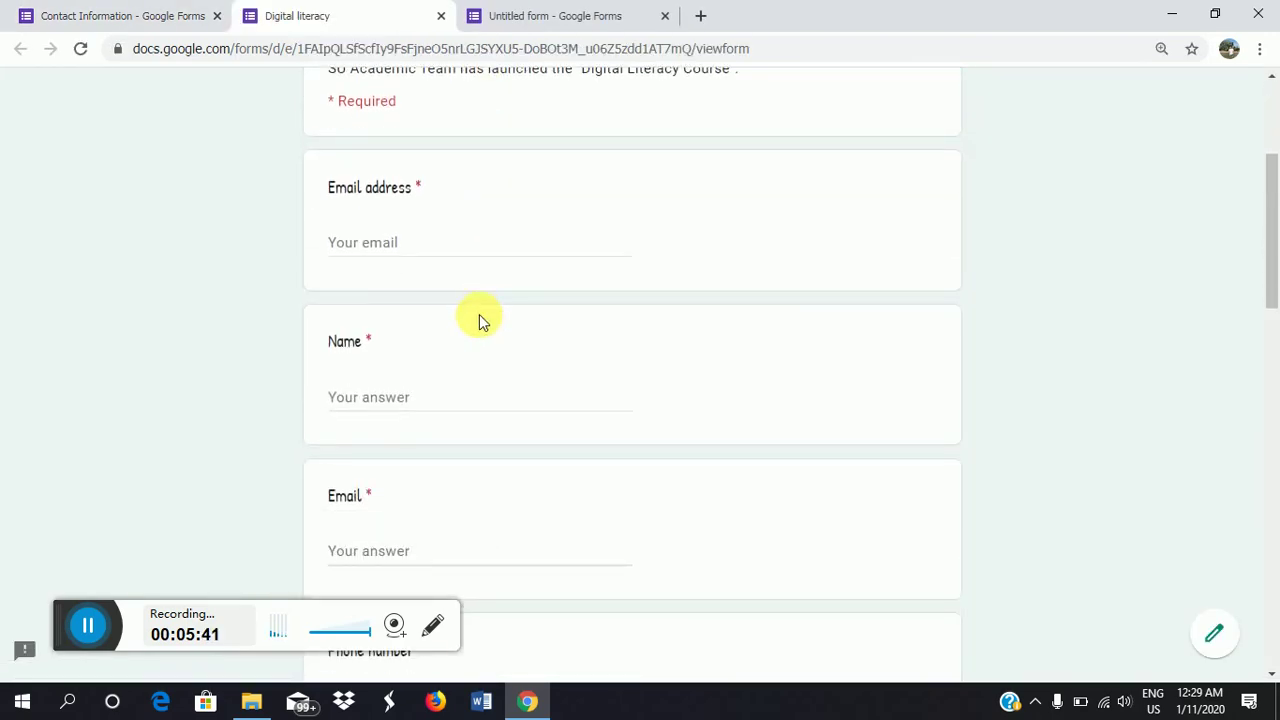
{"action": "left_click", "coordinate": [66, 618]}
{"action": "left_click_drag", "start_coordinate": [67, 617], "coordinate": [858, 643]}
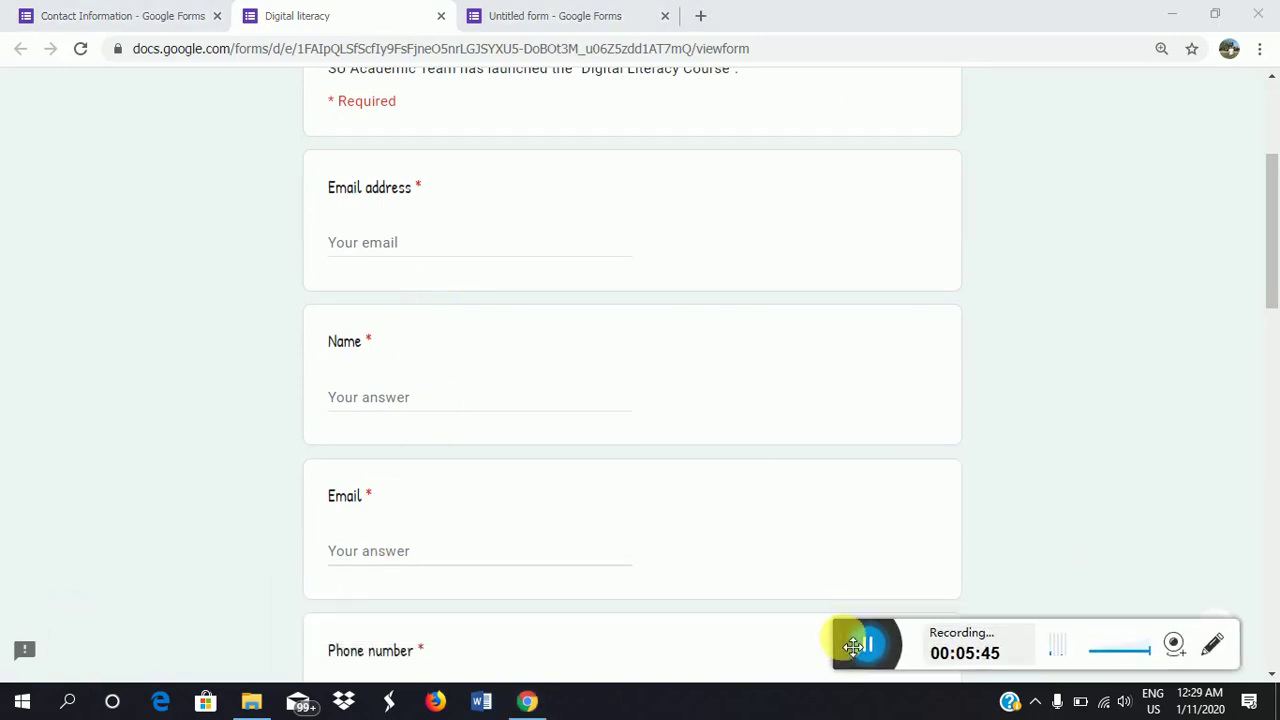
{"action": "scroll", "coordinate": [494, 377], "scroll_direction": "up", "scroll_amount": 1}
{"action": "scroll", "coordinate": [496, 378], "scroll_direction": "down", "scroll_amount": 15}
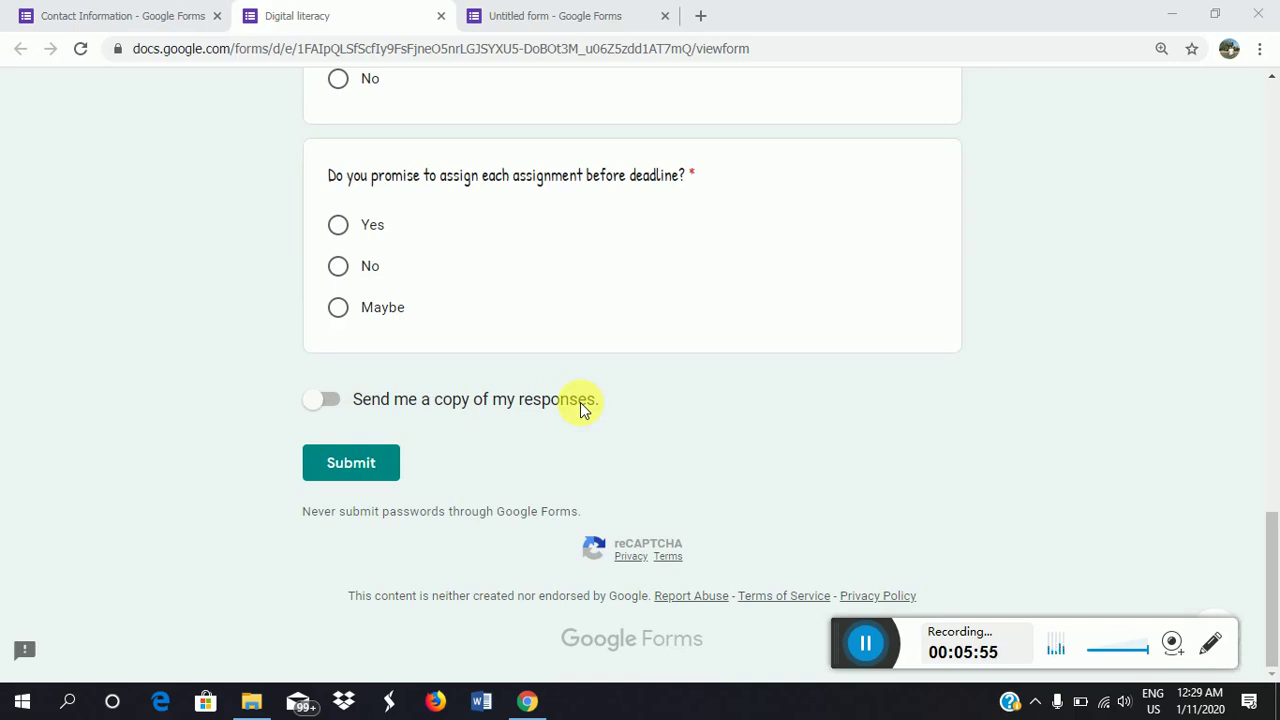
{"action": "scroll", "coordinate": [582, 399], "scroll_direction": "up", "scroll_amount": 15}
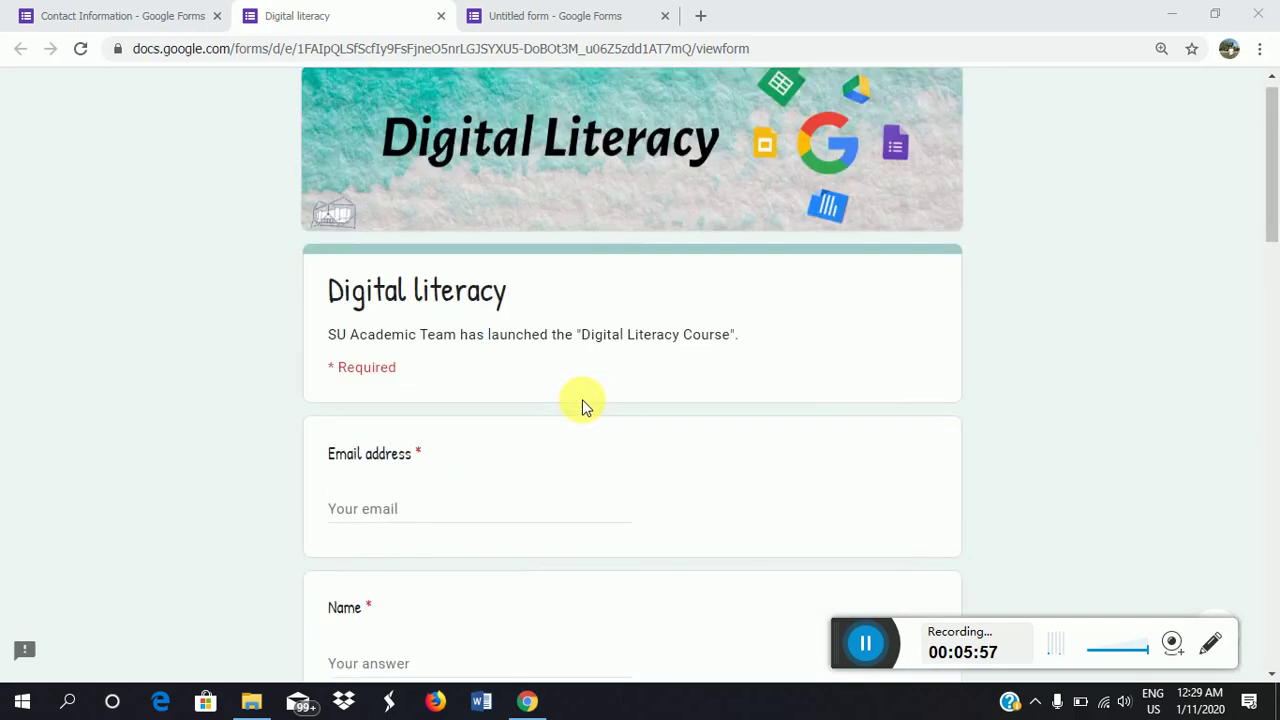
{"action": "scroll", "coordinate": [582, 399], "scroll_direction": "down", "scroll_amount": 1}
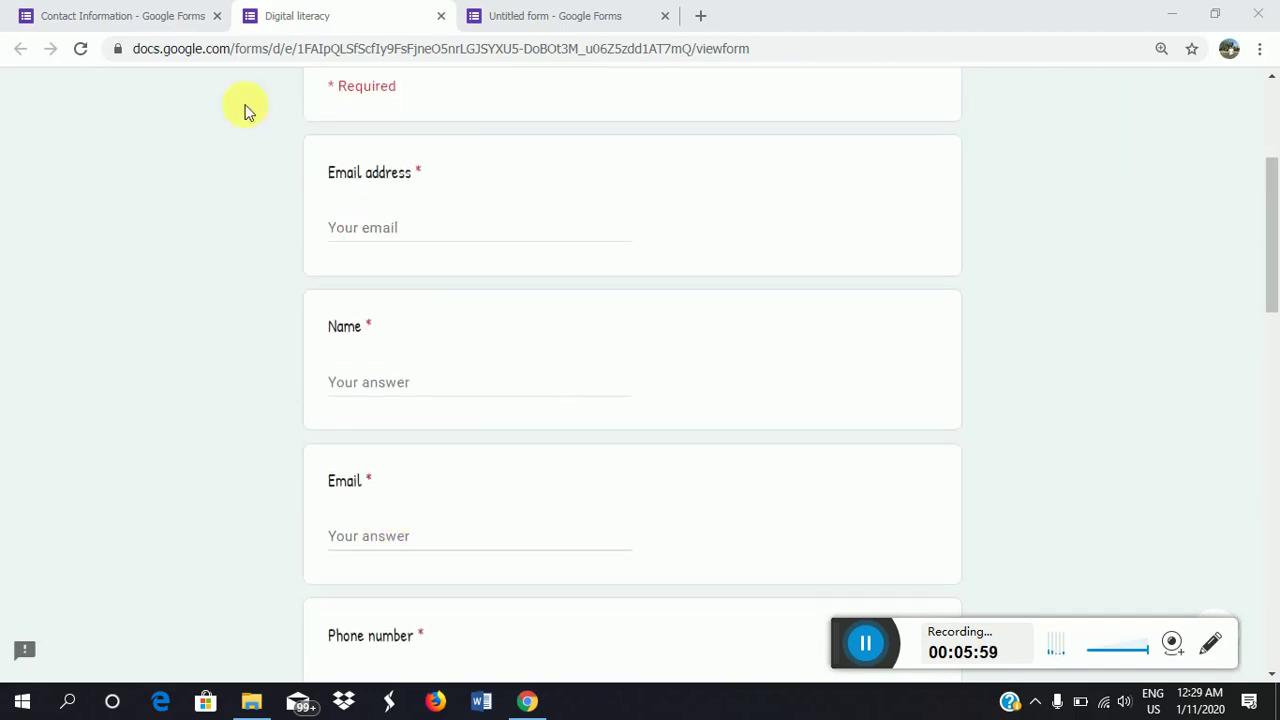
Compare the Contact Information form editor with its respondent preview, looking through the preview from the header down to the assignment deadline question.
{"action": "left_click", "coordinate": [192, 14]}
{"action": "scroll", "coordinate": [654, 480], "scroll_direction": "down", "scroll_amount": 3}
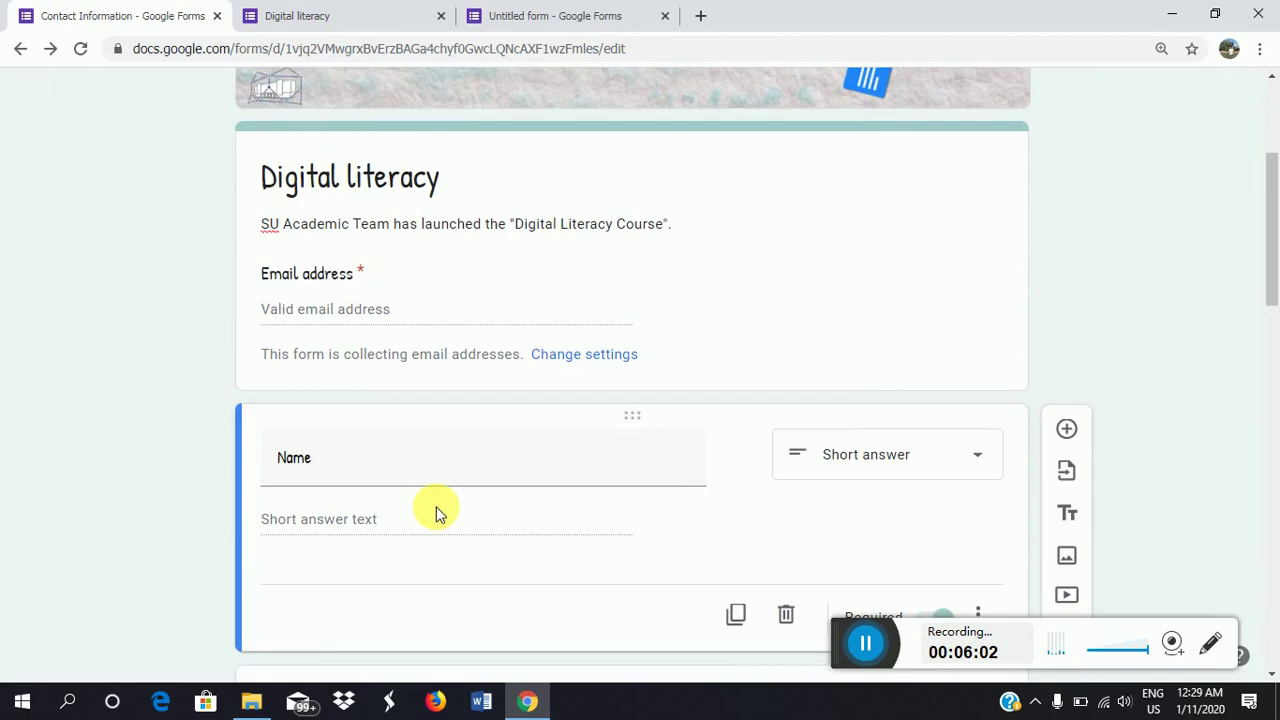
{"action": "scroll", "coordinate": [640, 497], "scroll_direction": "up", "scroll_amount": 3}
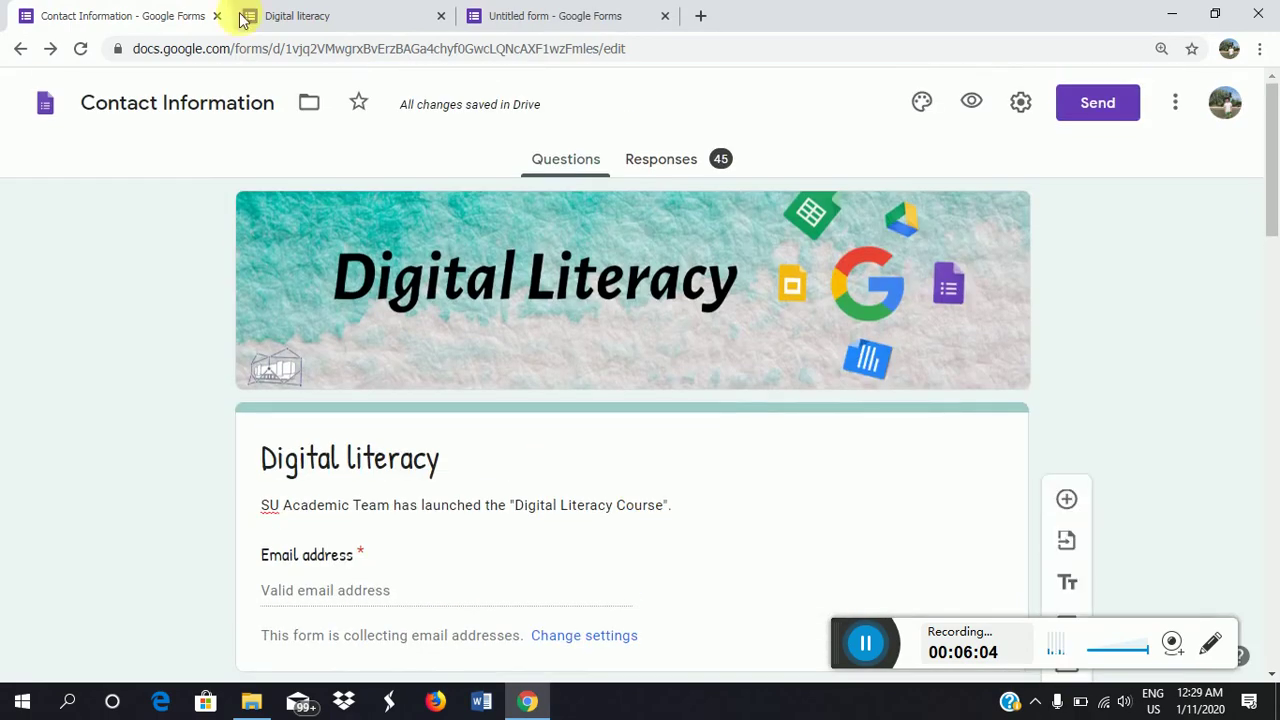
{"action": "left_click", "coordinate": [363, 18]}
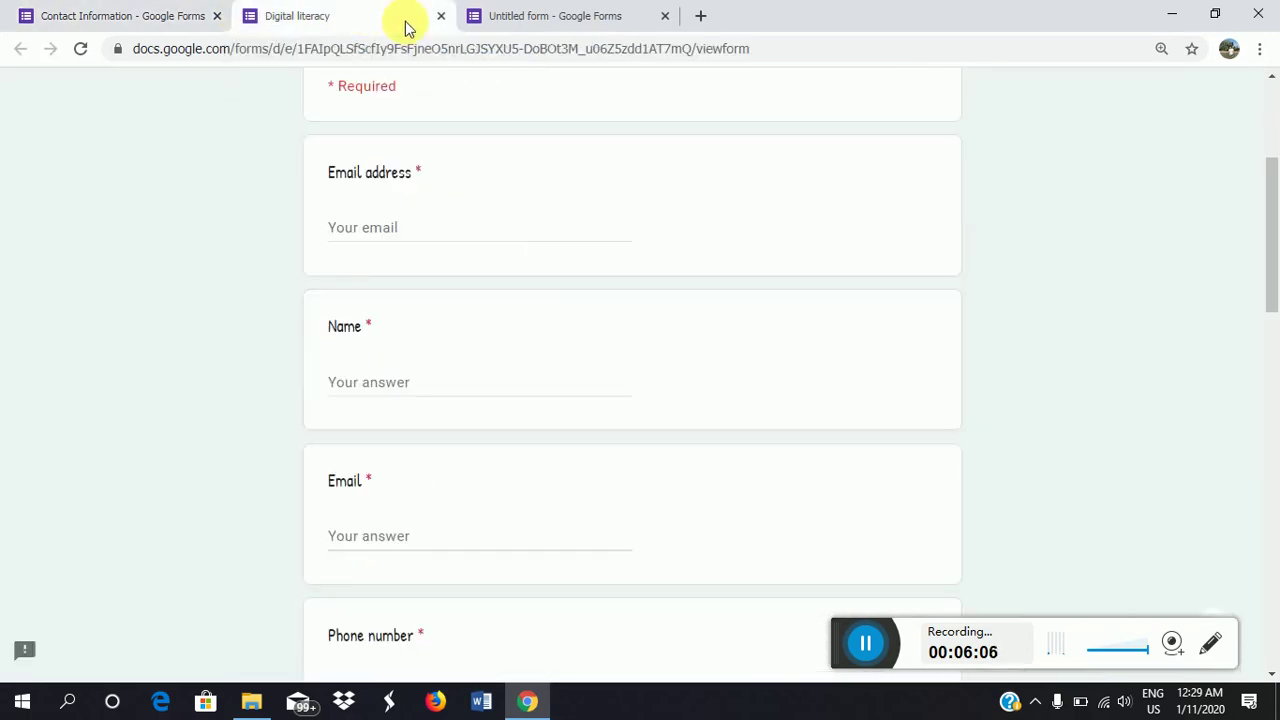
{"action": "scroll", "coordinate": [525, 310], "scroll_direction": "up", "scroll_amount": 3}
{"action": "scroll", "coordinate": [429, 271], "scroll_direction": "down", "scroll_amount": 5}
{"action": "left_click", "coordinate": [380, 208]}
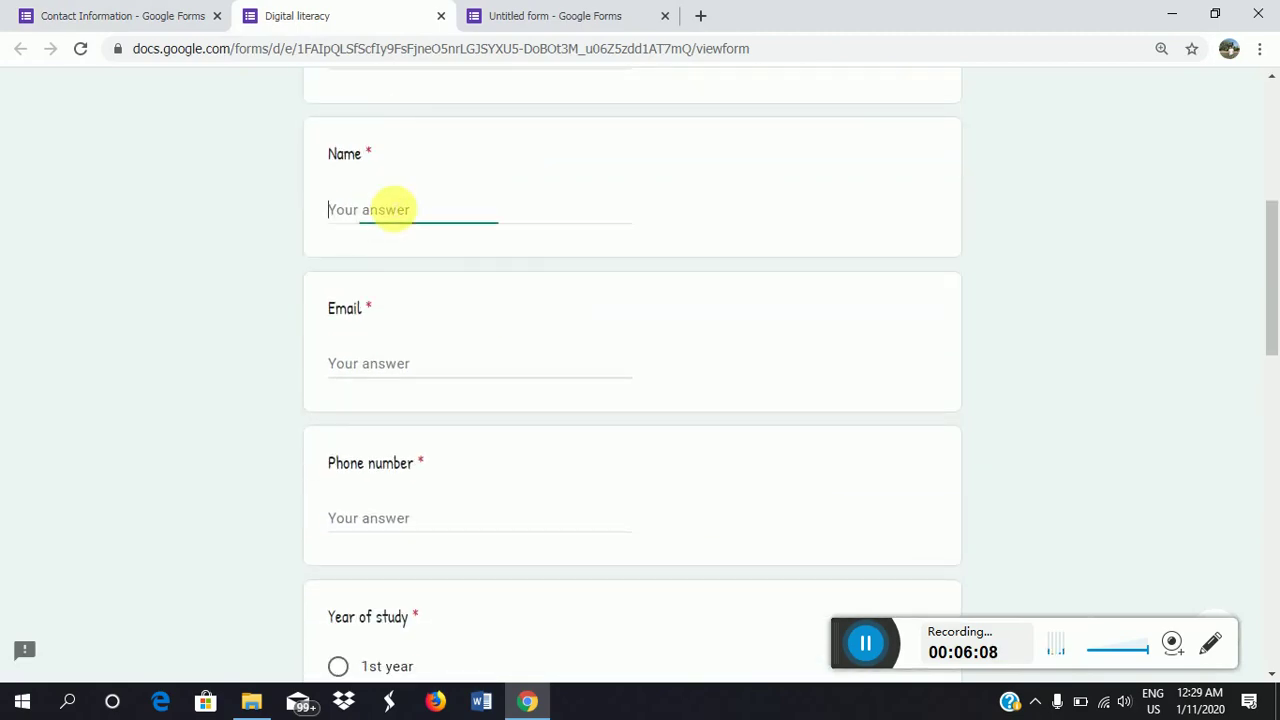
{"action": "scroll", "coordinate": [414, 366], "scroll_direction": "down", "scroll_amount": 5}
{"action": "left_click", "coordinate": [340, 362]}
{"action": "scroll", "coordinate": [380, 423], "scroll_direction": "down", "scroll_amount": 8}
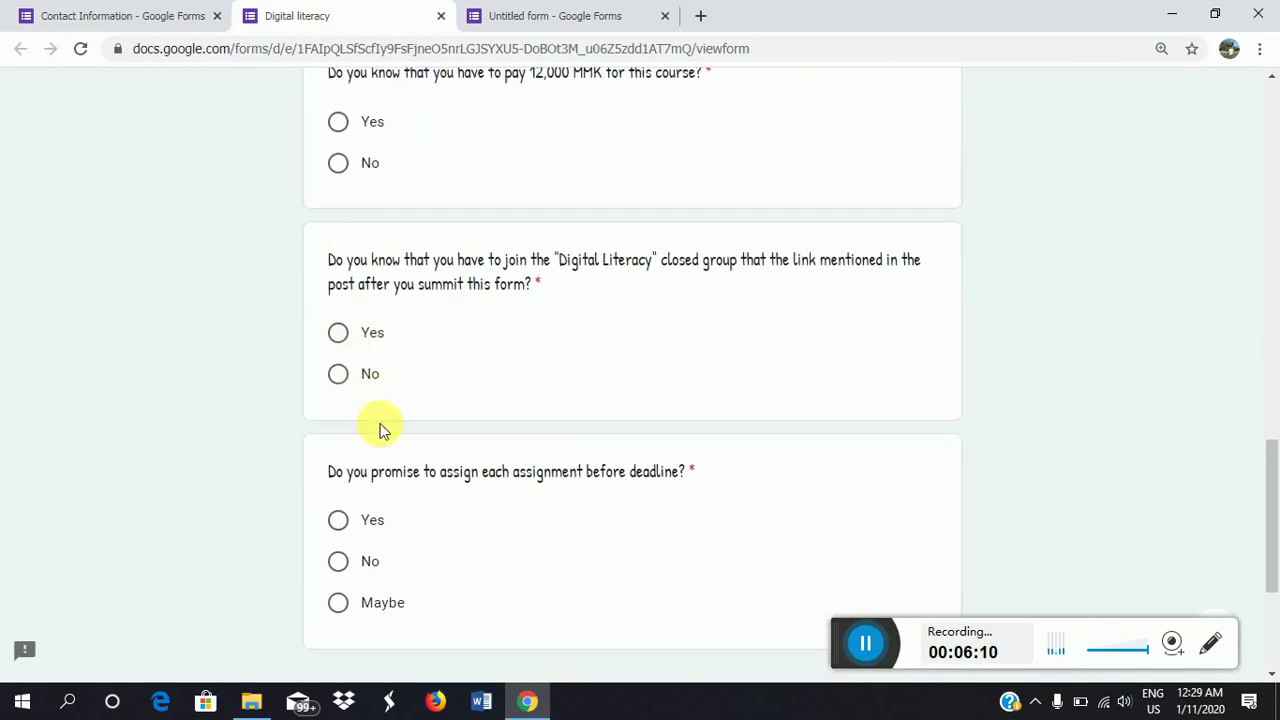
Check the preview's submit area and header against the form editor once more and return to the editor.
{"action": "left_click", "coordinate": [177, 16]}
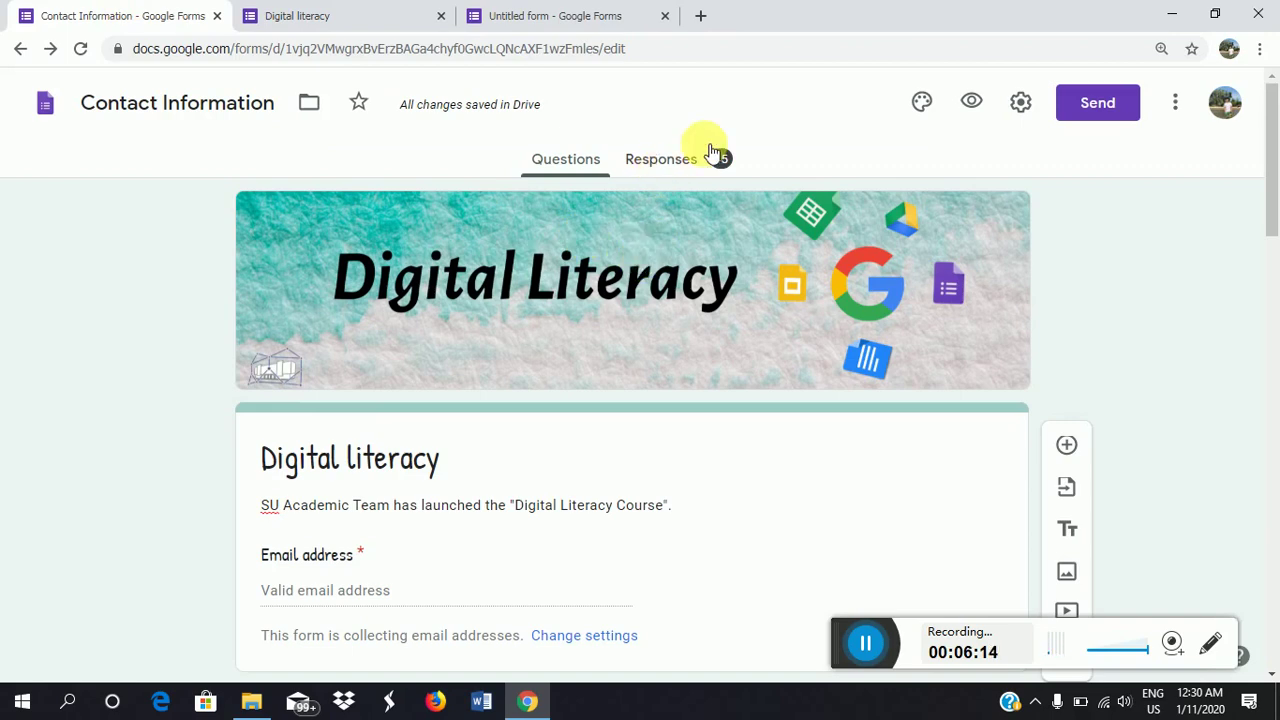
{"action": "left_click", "coordinate": [420, 14]}
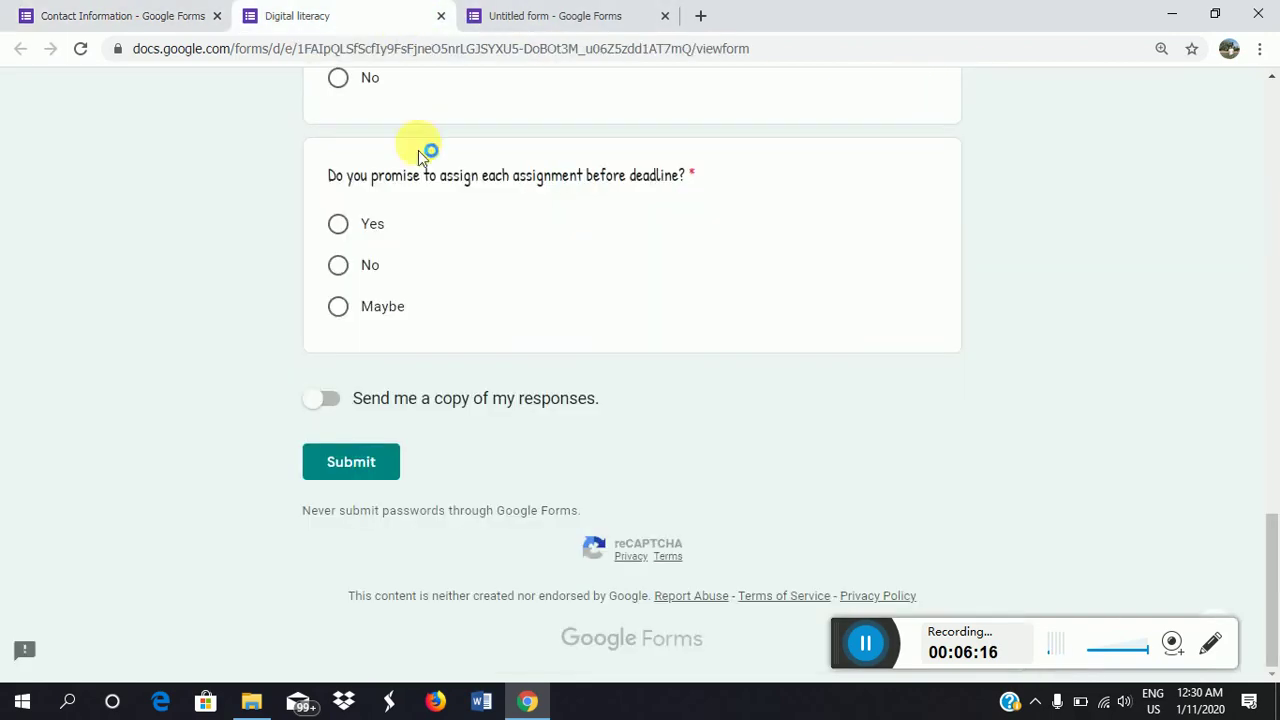
{"action": "scroll", "coordinate": [474, 366], "scroll_direction": "up", "scroll_amount": 10}
{"action": "scroll", "coordinate": [483, 368], "scroll_direction": "up", "scroll_amount": 3}
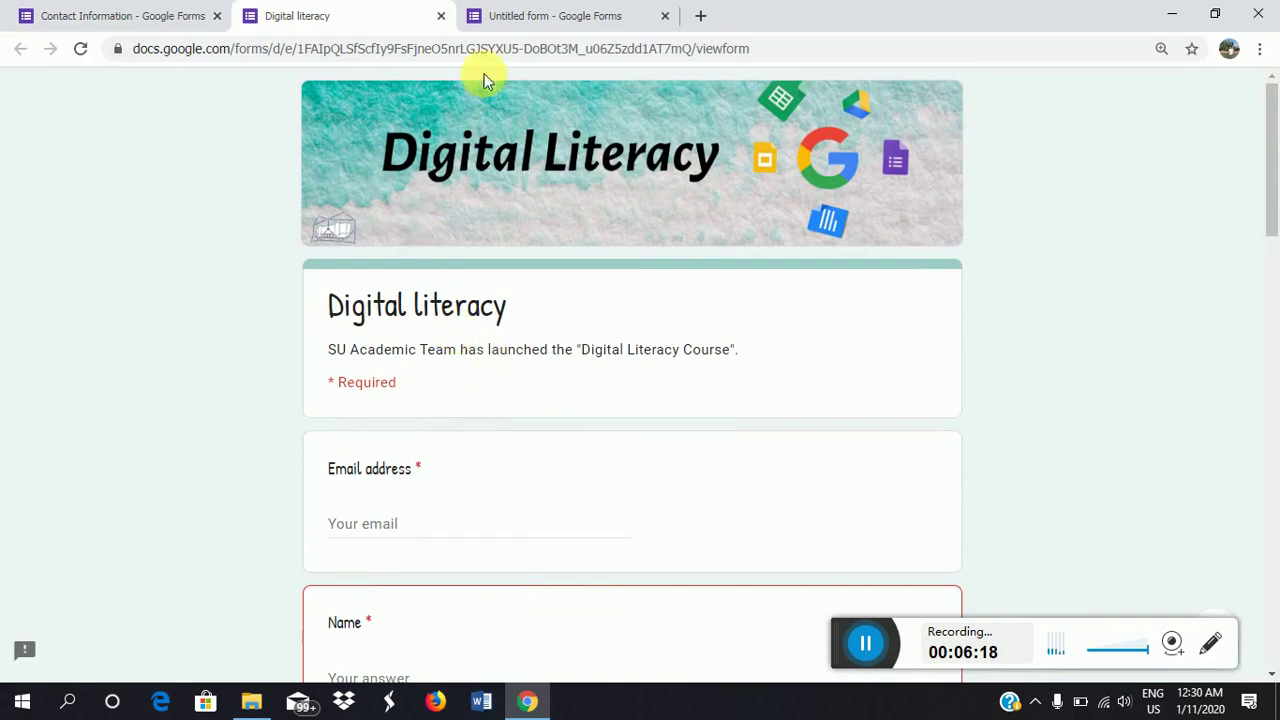
{"action": "left_click", "coordinate": [172, 15]}
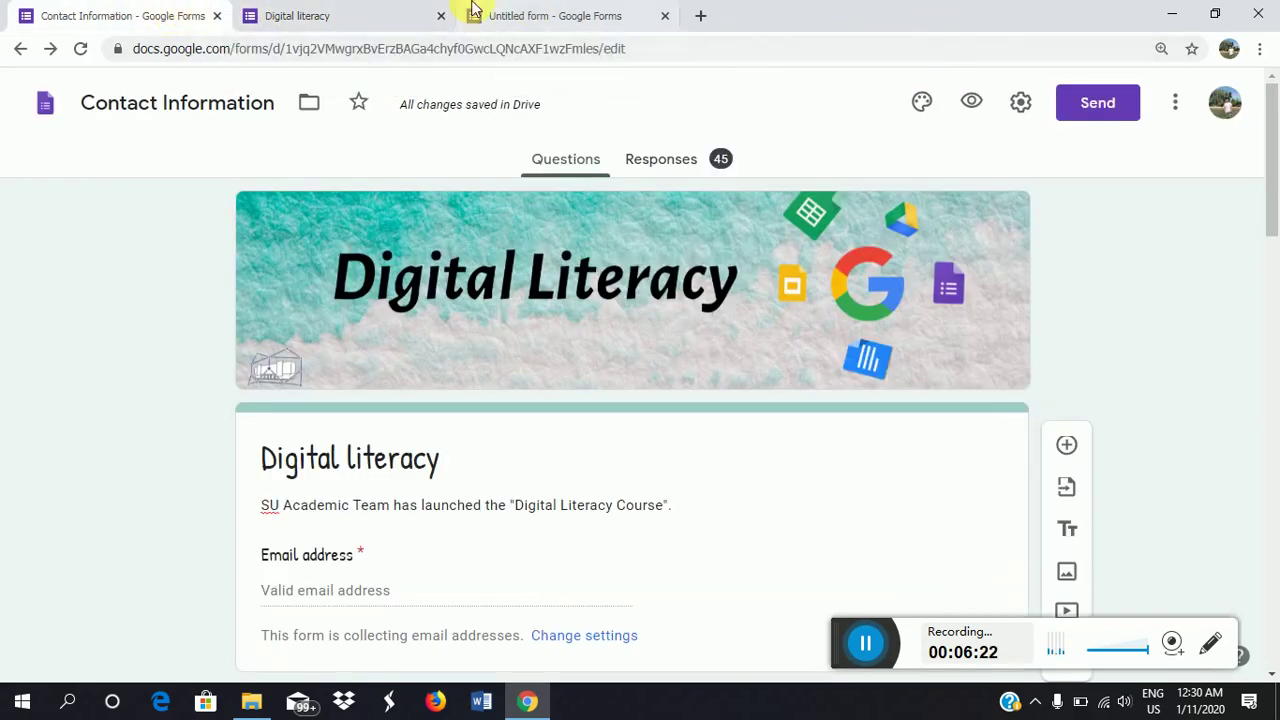
In the form's general settings, turn Collect email addresses off and on again and re-enable Response receipts.
{"action": "left_click", "coordinate": [1020, 102]}
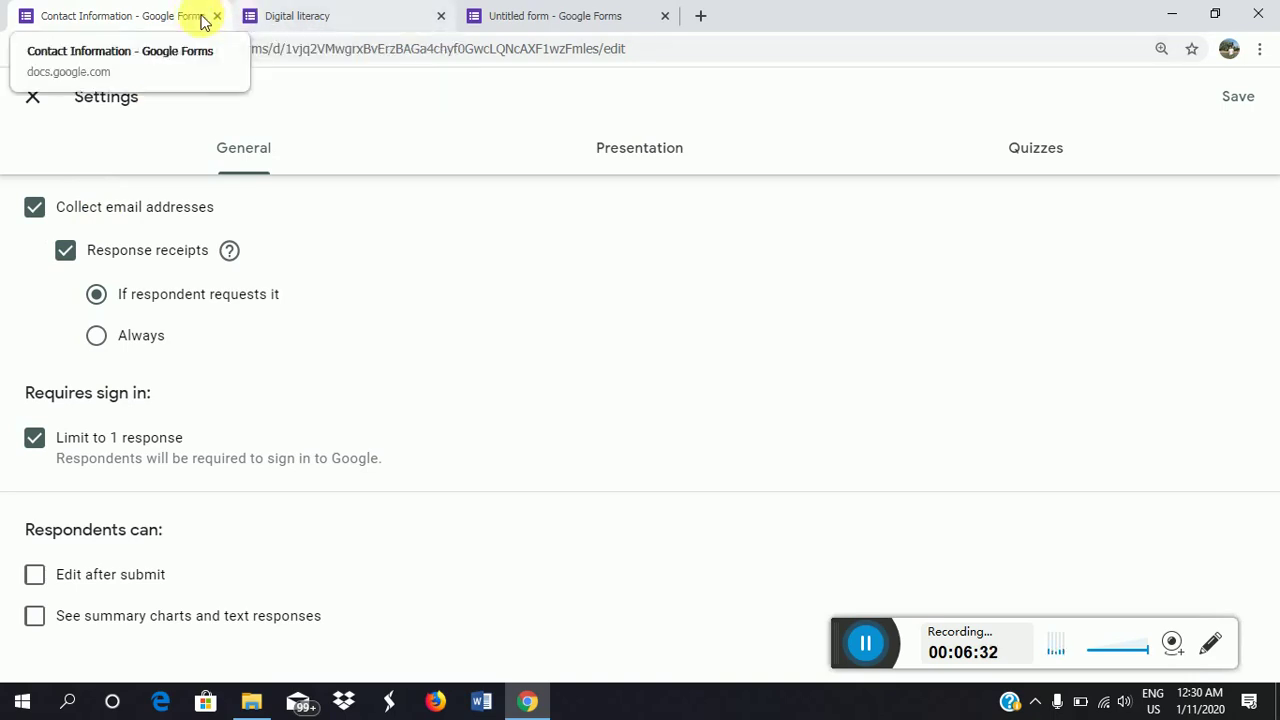
{"action": "left_click", "coordinate": [33, 212]}
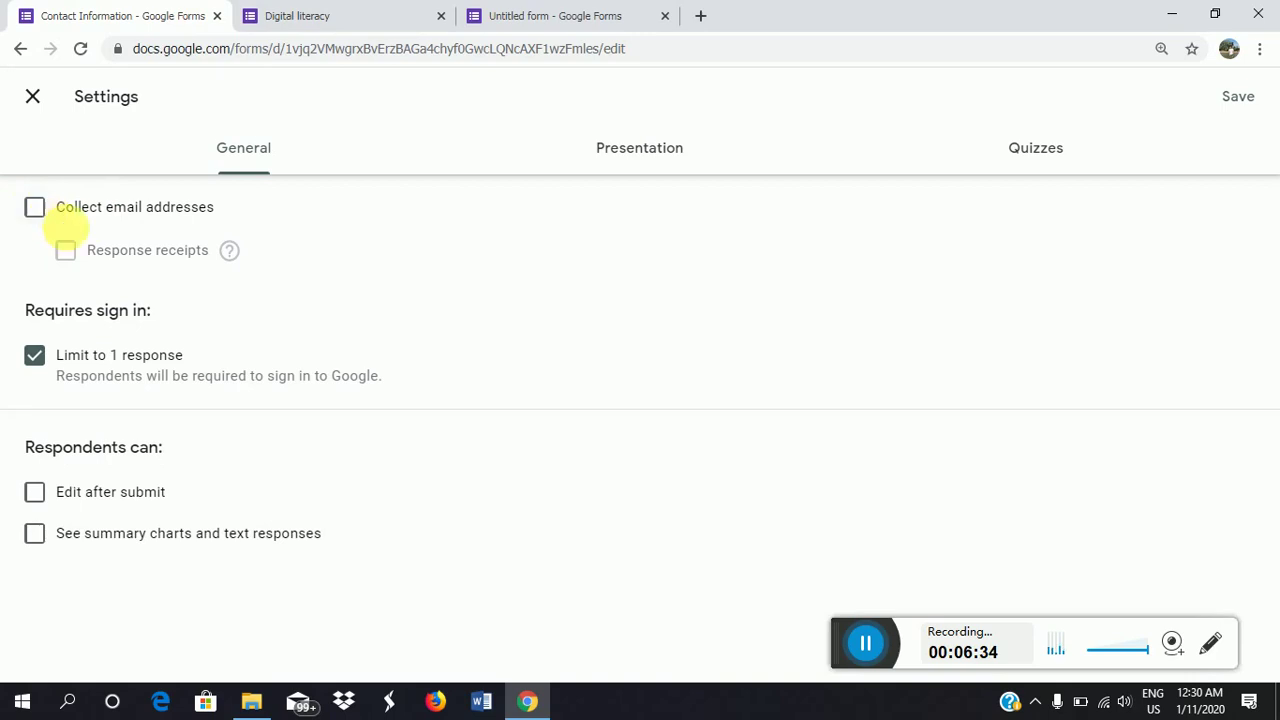
{"action": "left_click", "coordinate": [50, 212]}
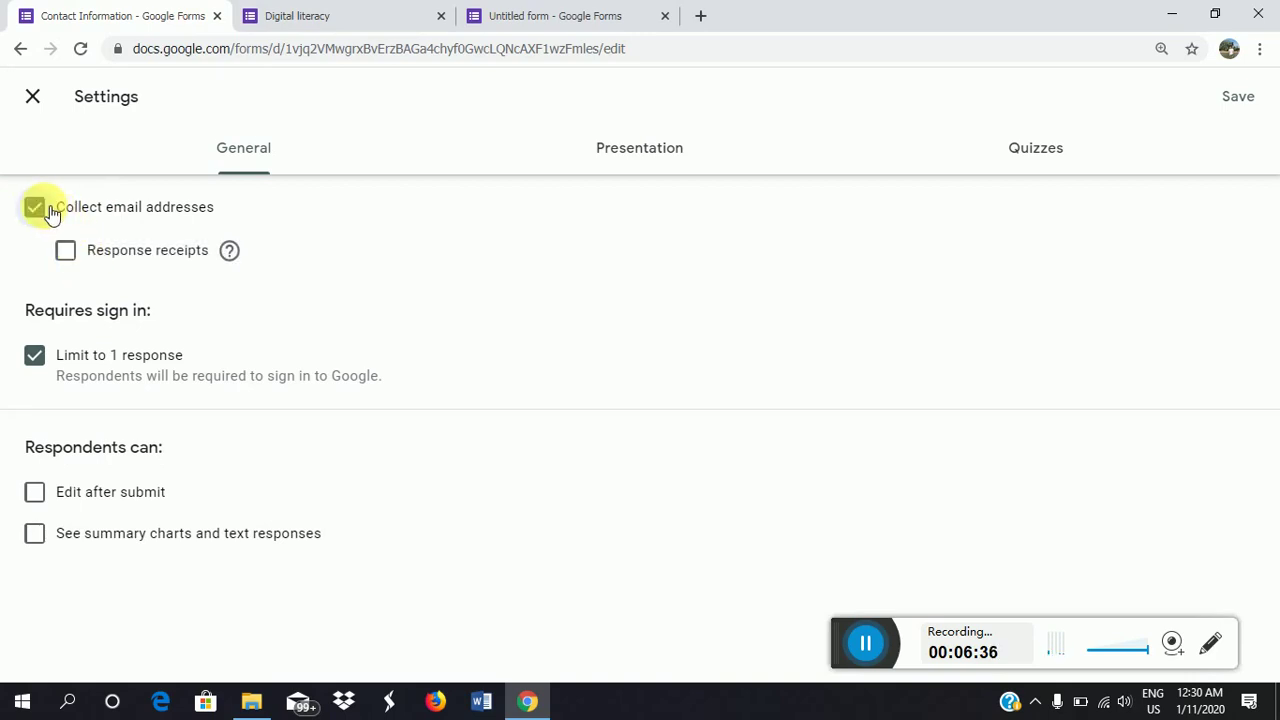
{"action": "left_click", "coordinate": [66, 252]}
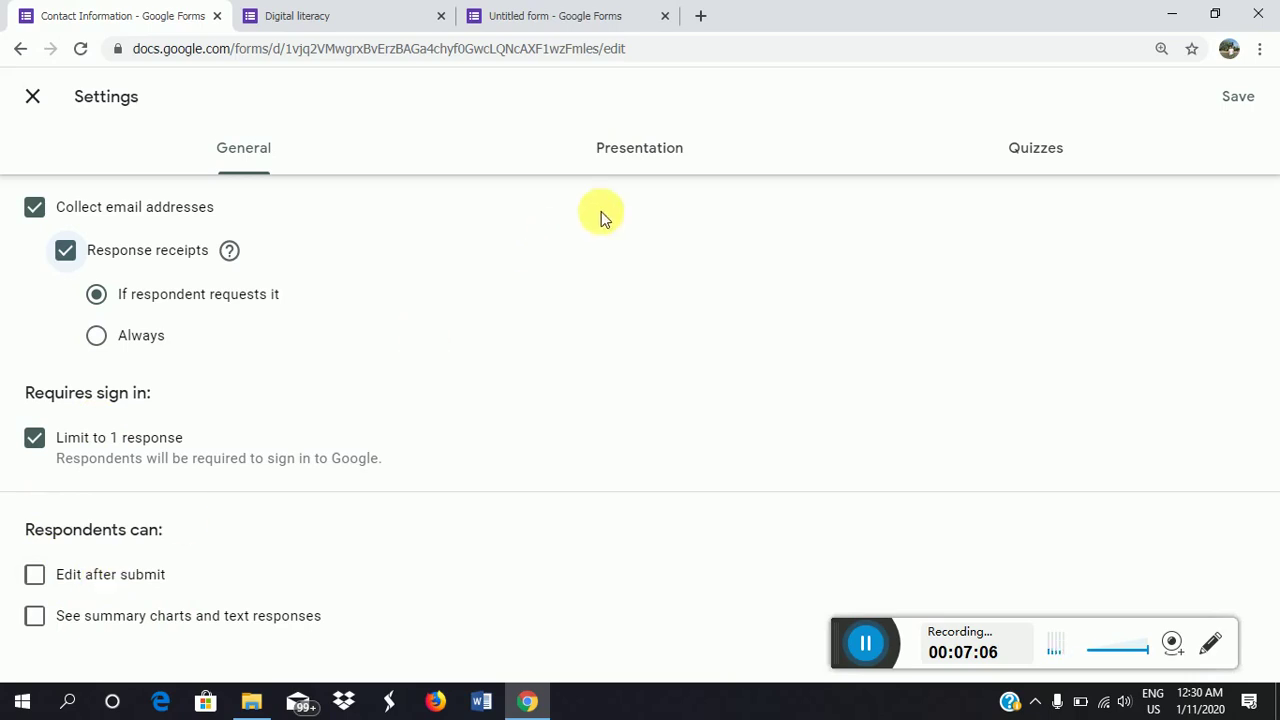
Review the Presentation settings with the confirmation message and the Quizzes settings, and save the form settings.
{"action": "left_click", "coordinate": [643, 163]}
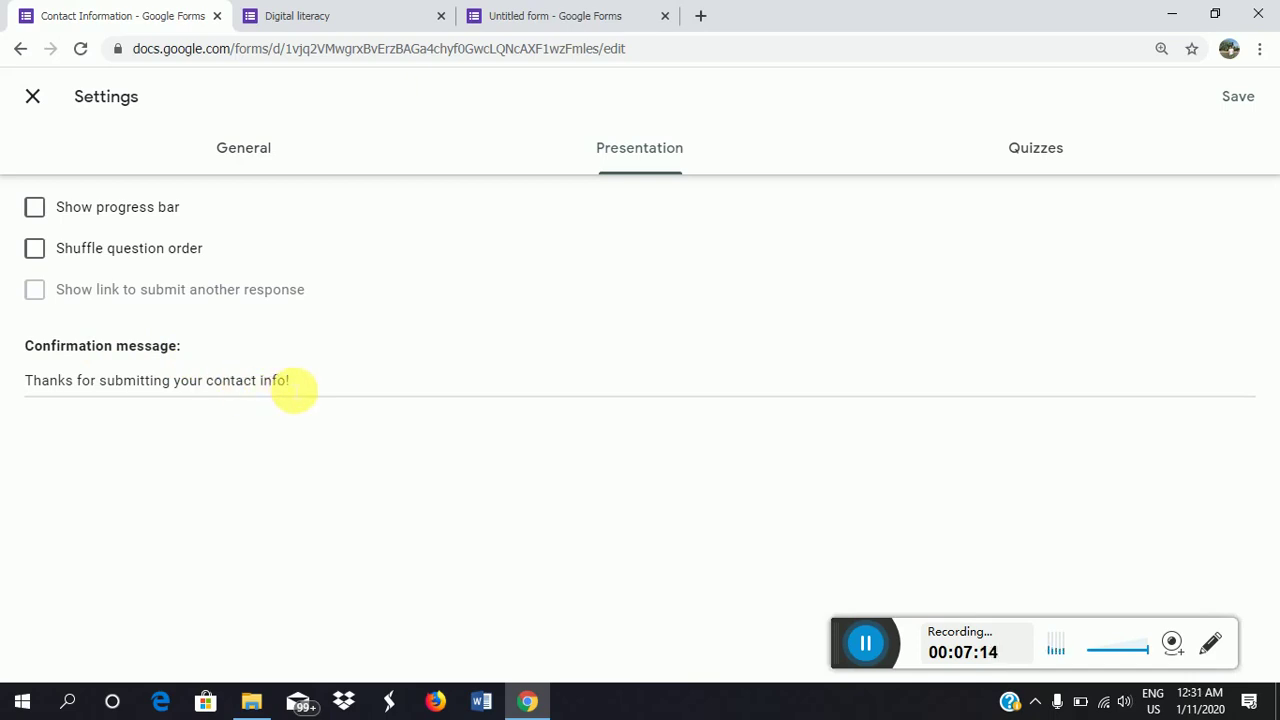
{"action": "left_click", "coordinate": [310, 386]}
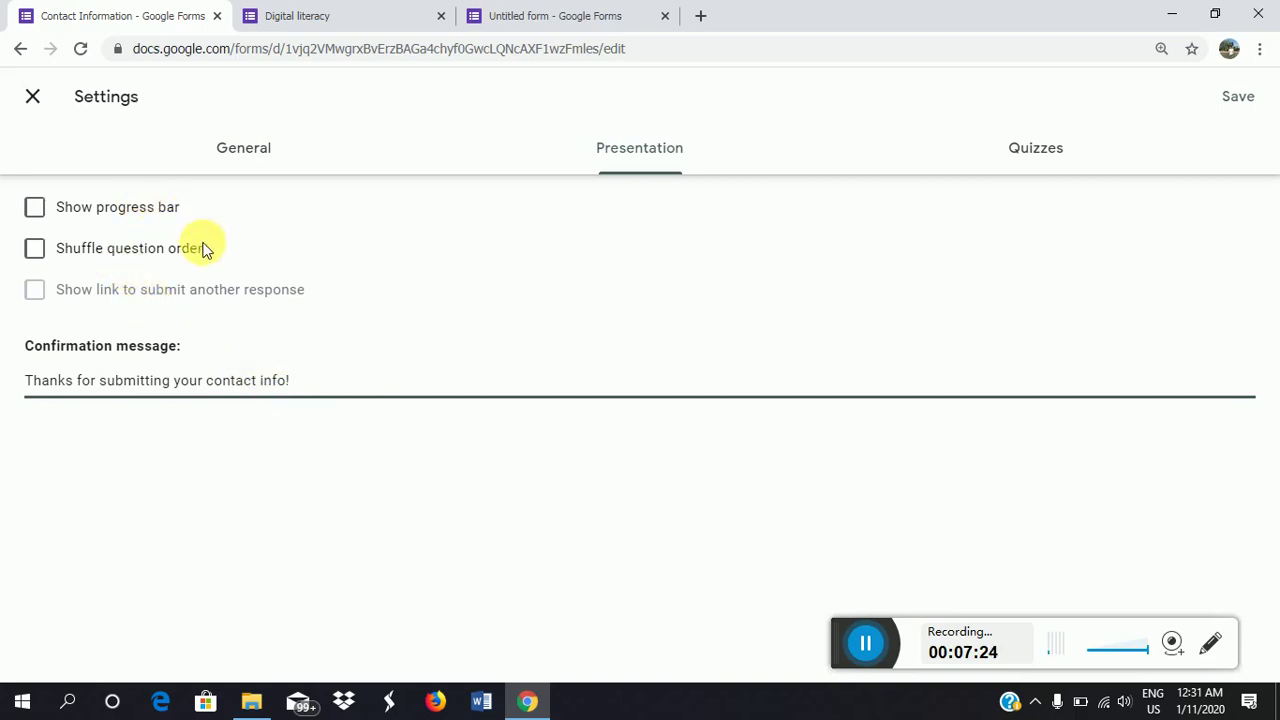
{"action": "left_click", "coordinate": [1020, 166]}
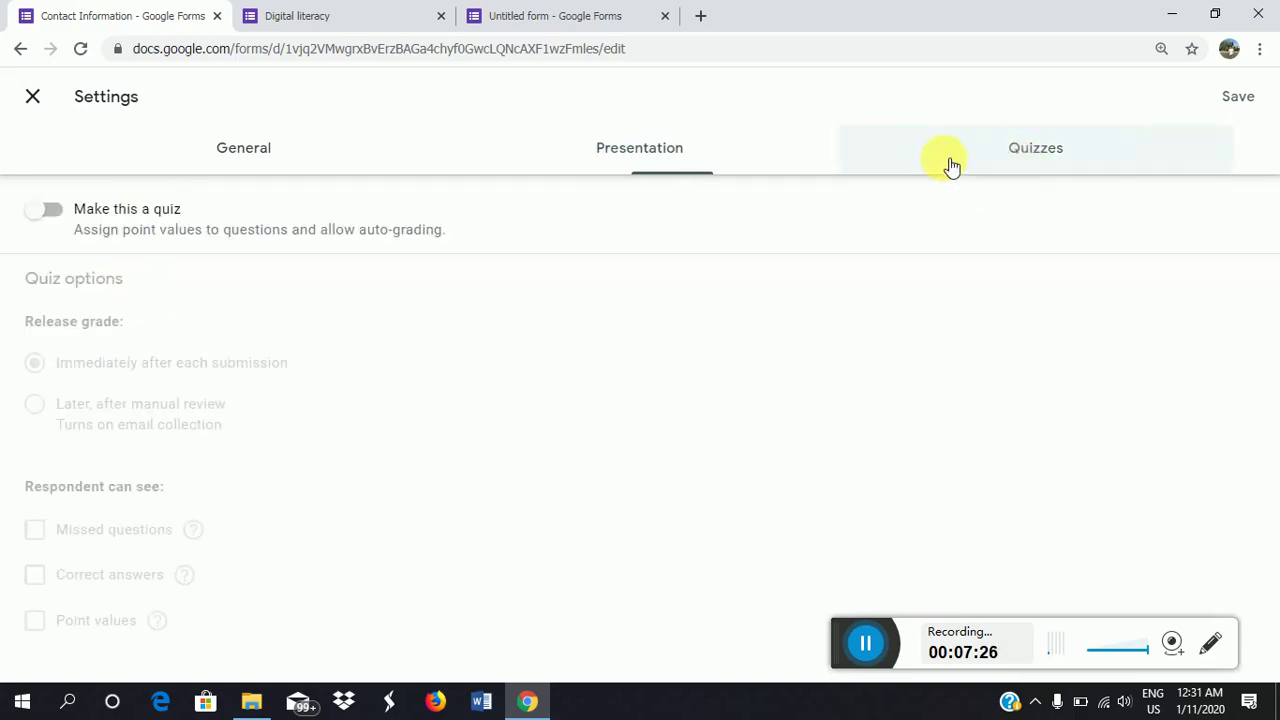
{"action": "left_click", "coordinate": [651, 168]}
{"action": "left_click", "coordinate": [280, 157]}
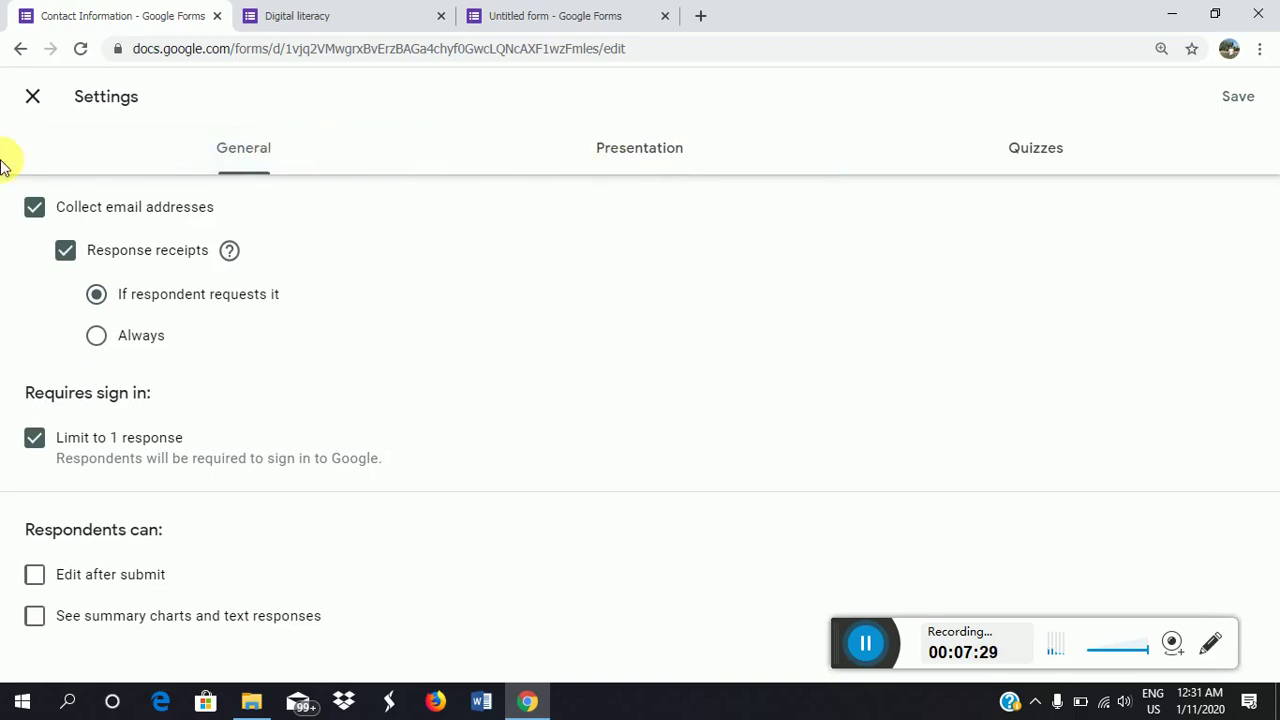
{"action": "left_click", "coordinate": [1249, 97]}
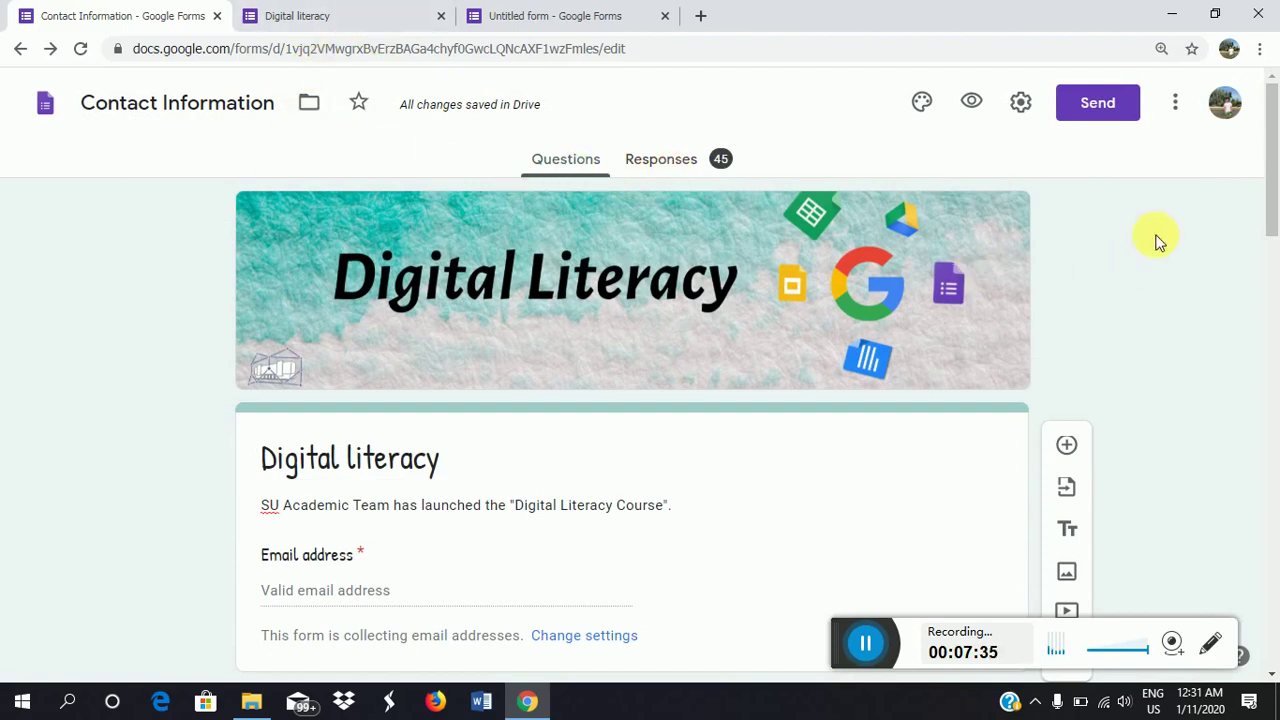
Review the email and link options for sending the form, try Shorten URL on the link, and close without sending.
{"action": "left_click", "coordinate": [1120, 104]}
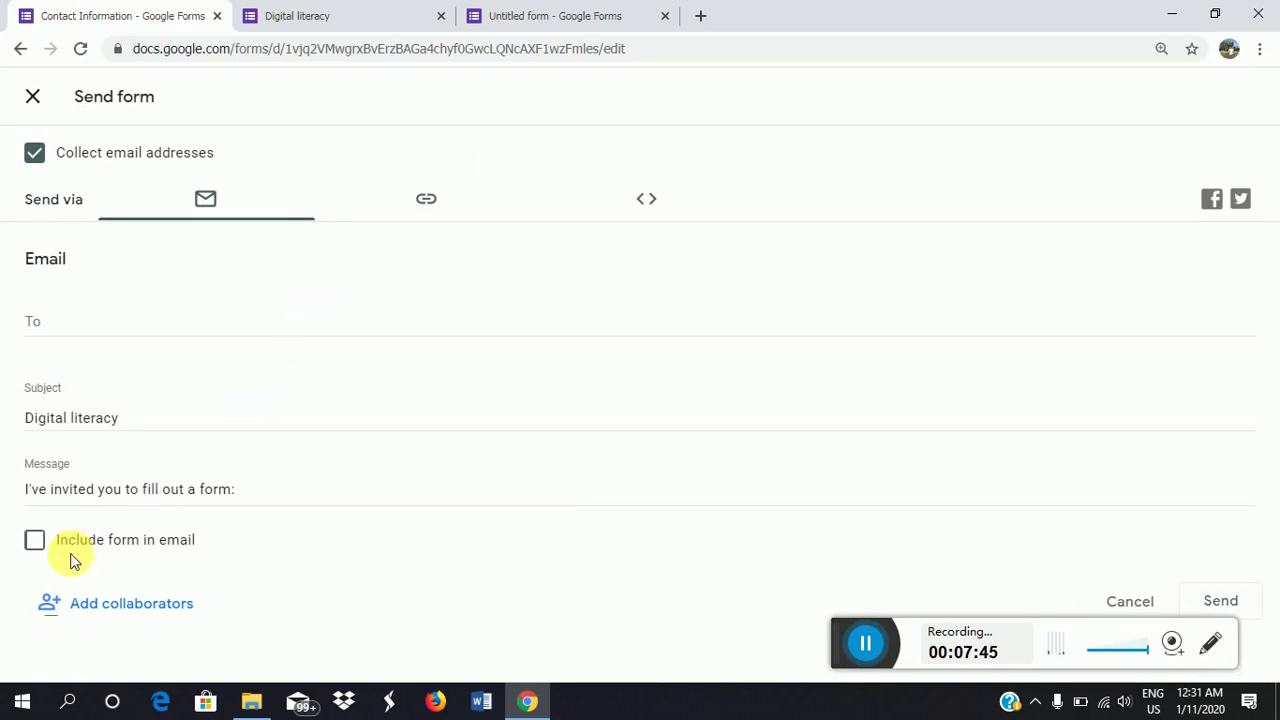
{"action": "left_click", "coordinate": [440, 218]}
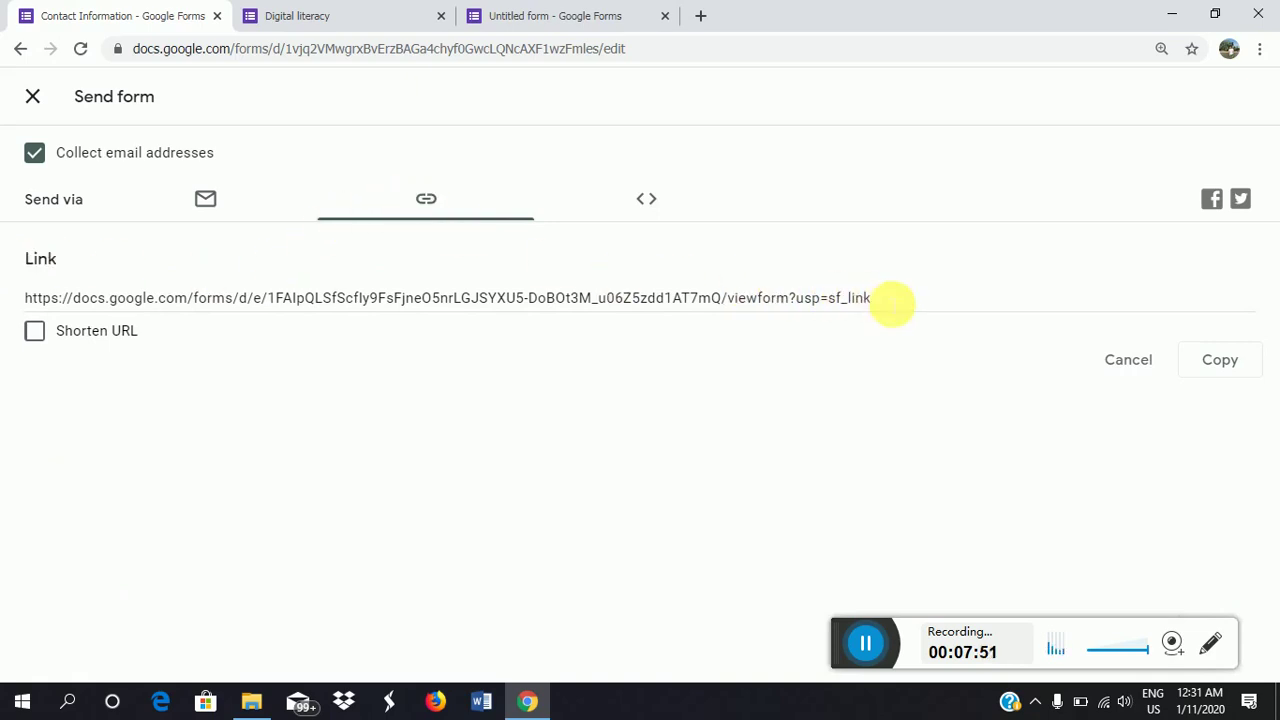
{"action": "left_click", "coordinate": [890, 304]}
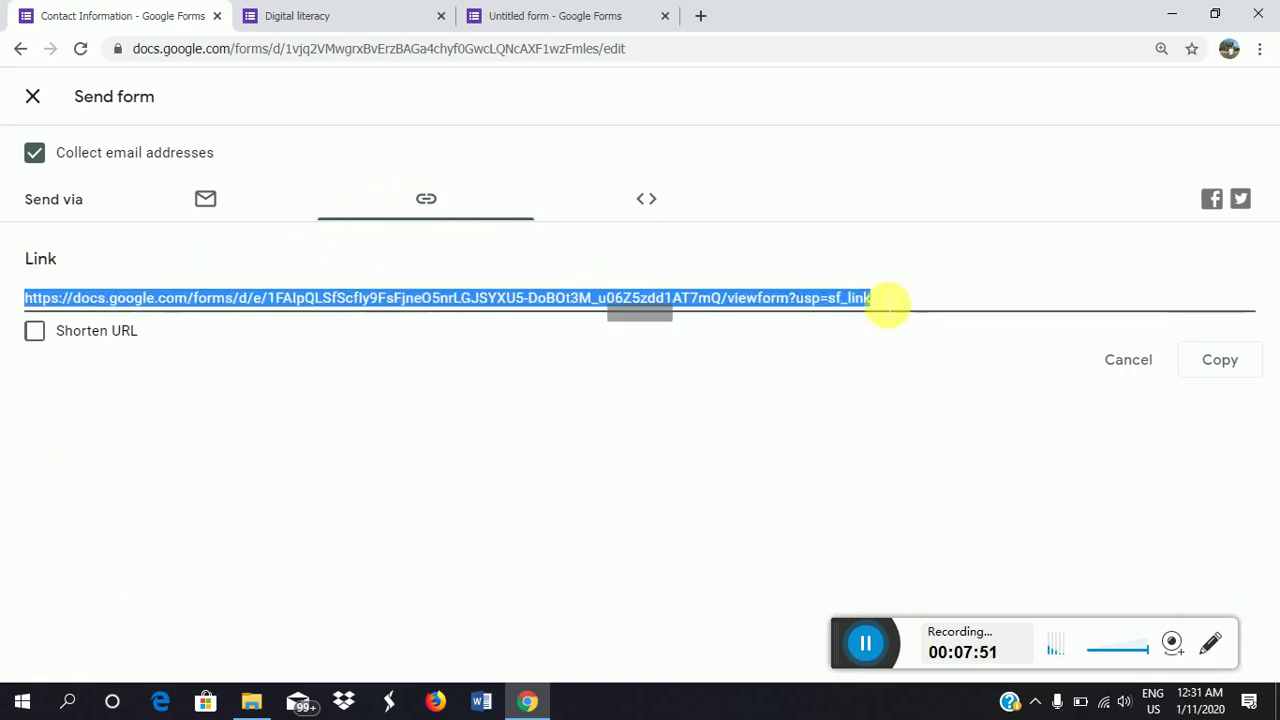
{"action": "left_click", "coordinate": [762, 250]}
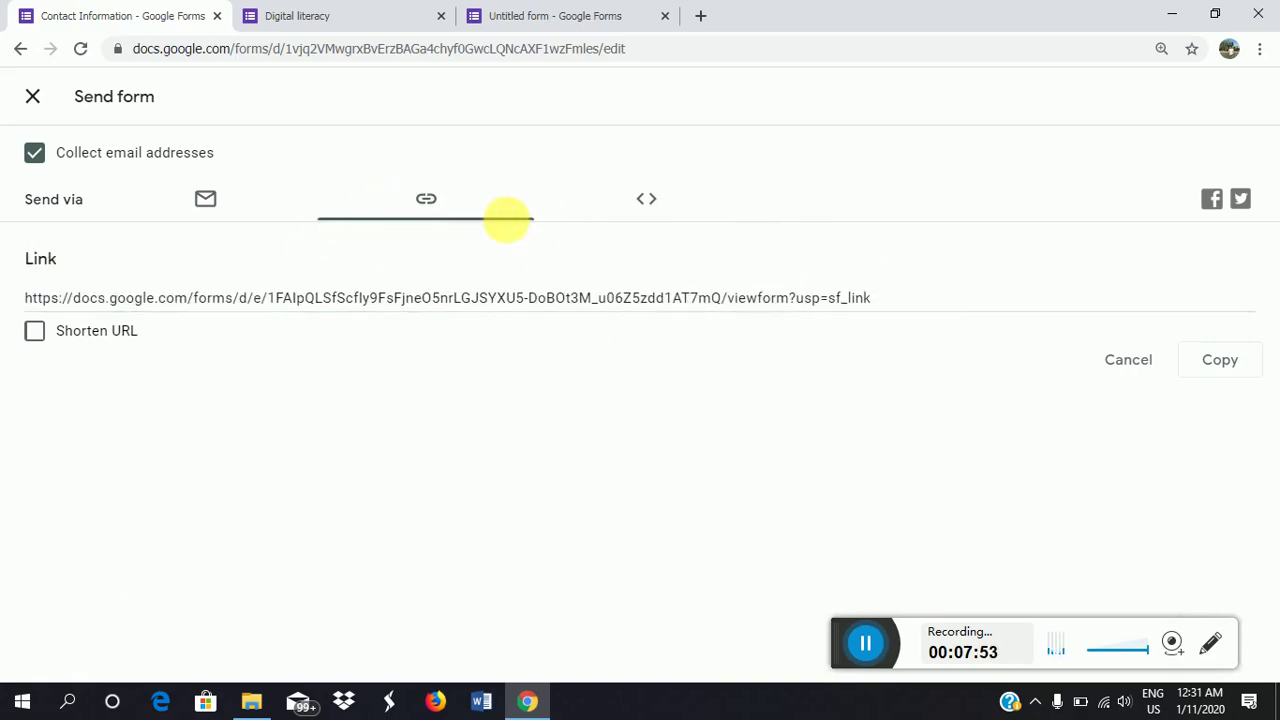
{"action": "left_click", "coordinate": [35, 333]}
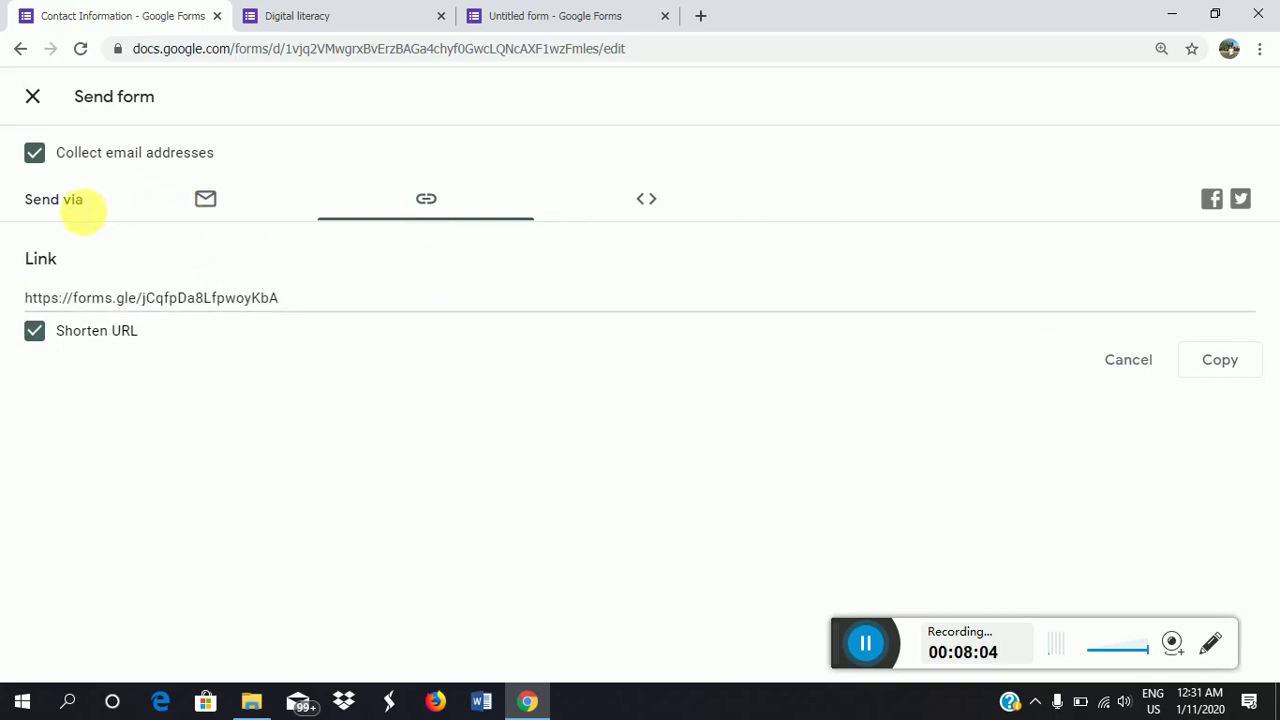
{"action": "left_click", "coordinate": [209, 208]}
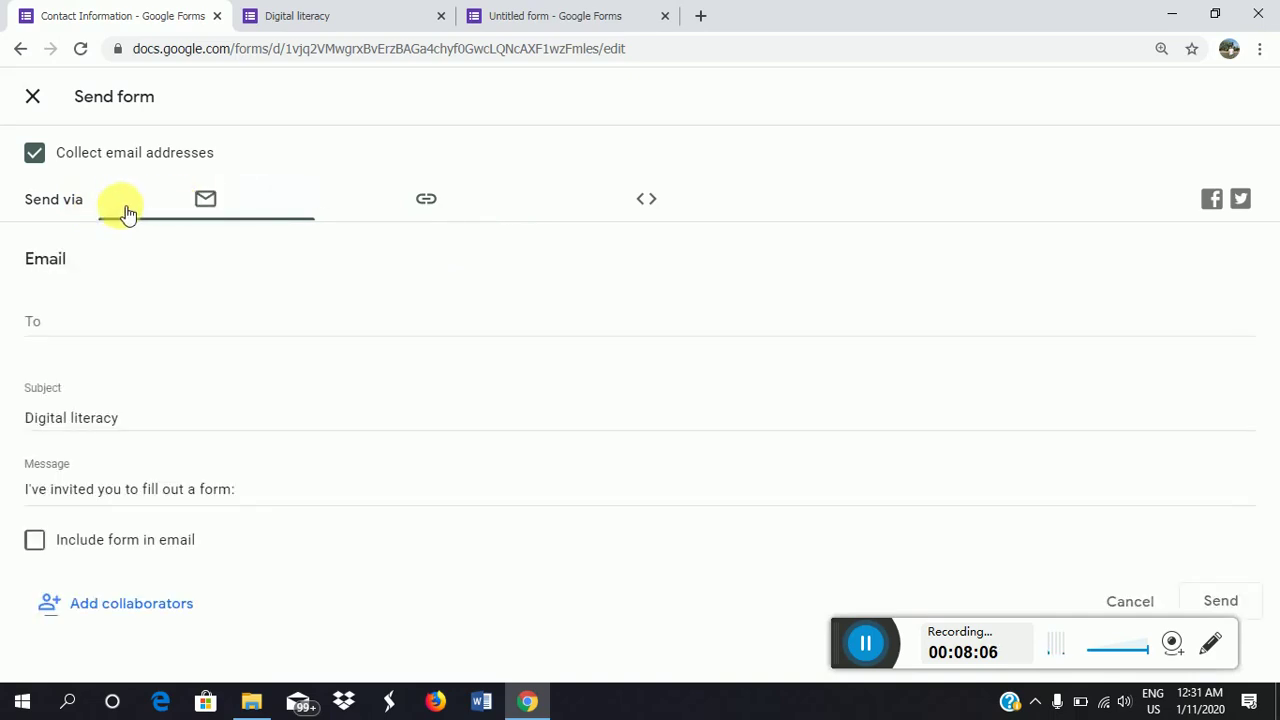
{"action": "left_click", "coordinate": [32, 96]}
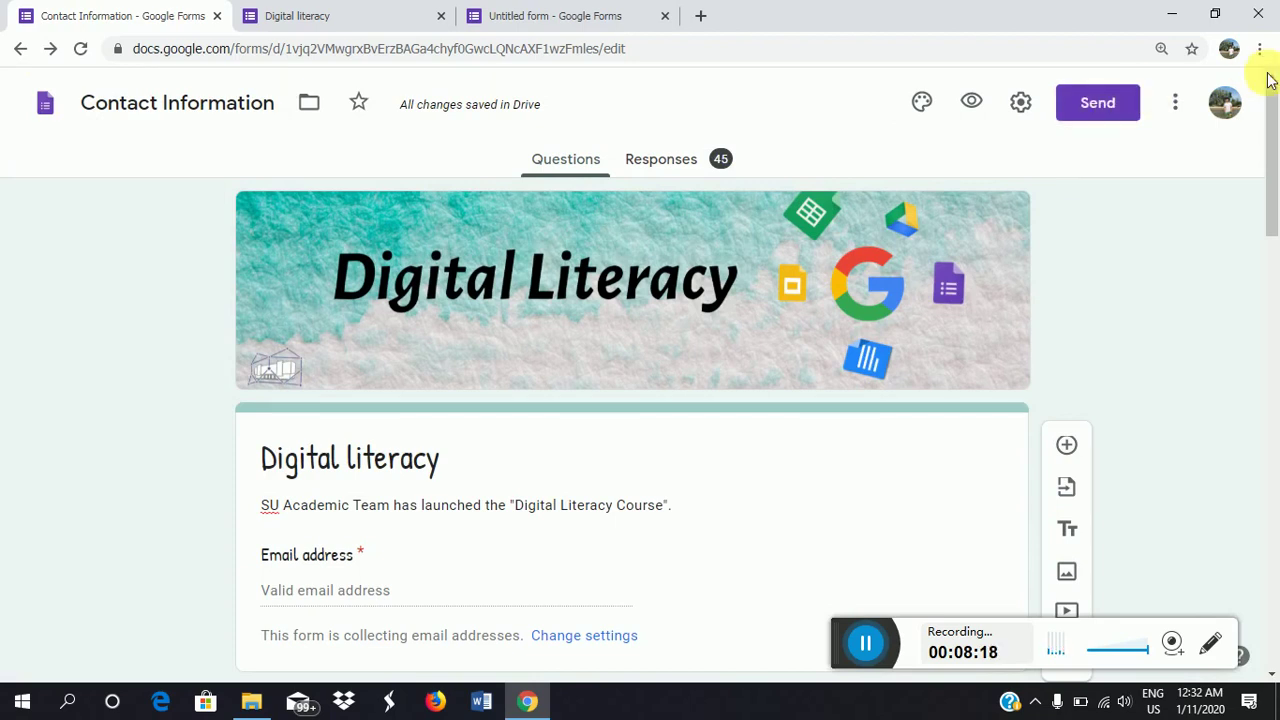
Look through the form's additional actions, from Undo and Make a copy to Add-ons and Preferences, and close the list.
{"action": "left_click", "coordinate": [1177, 108]}
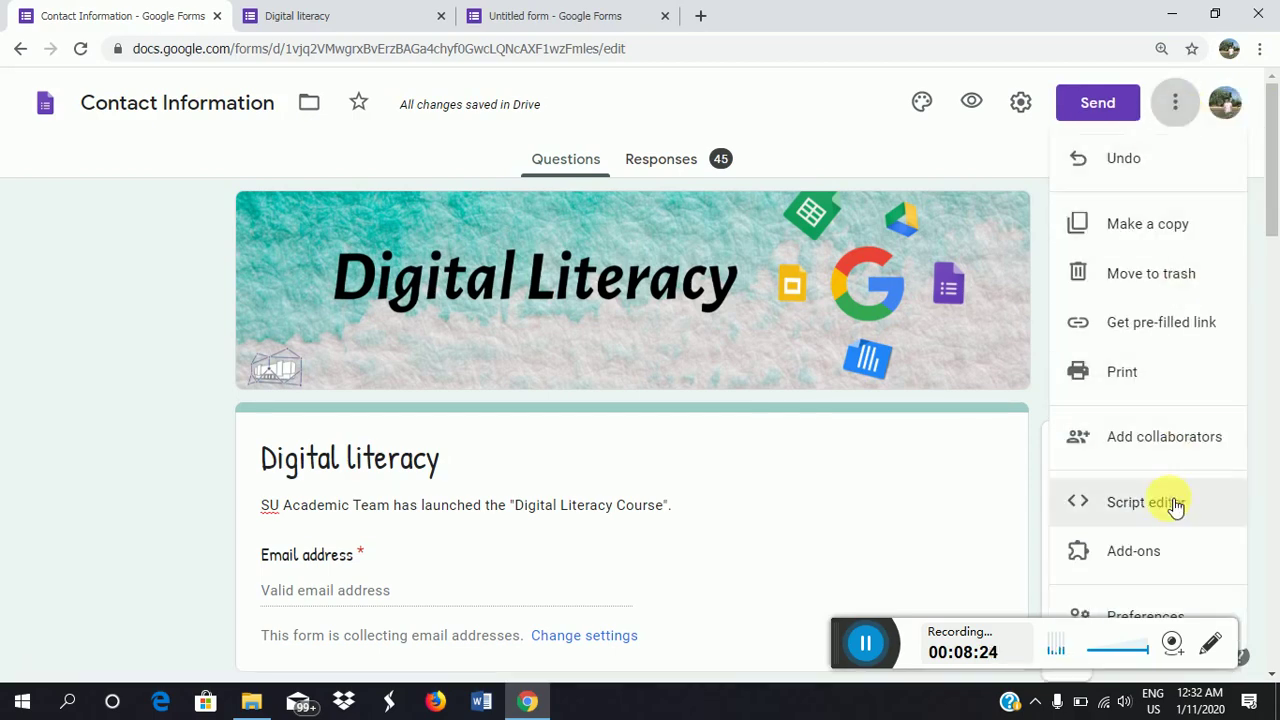
{"action": "scroll", "coordinate": [1175, 503], "scroll_direction": "down", "scroll_amount": 4}
{"action": "scroll", "coordinate": [1171, 320], "scroll_direction": "up", "scroll_amount": 4}
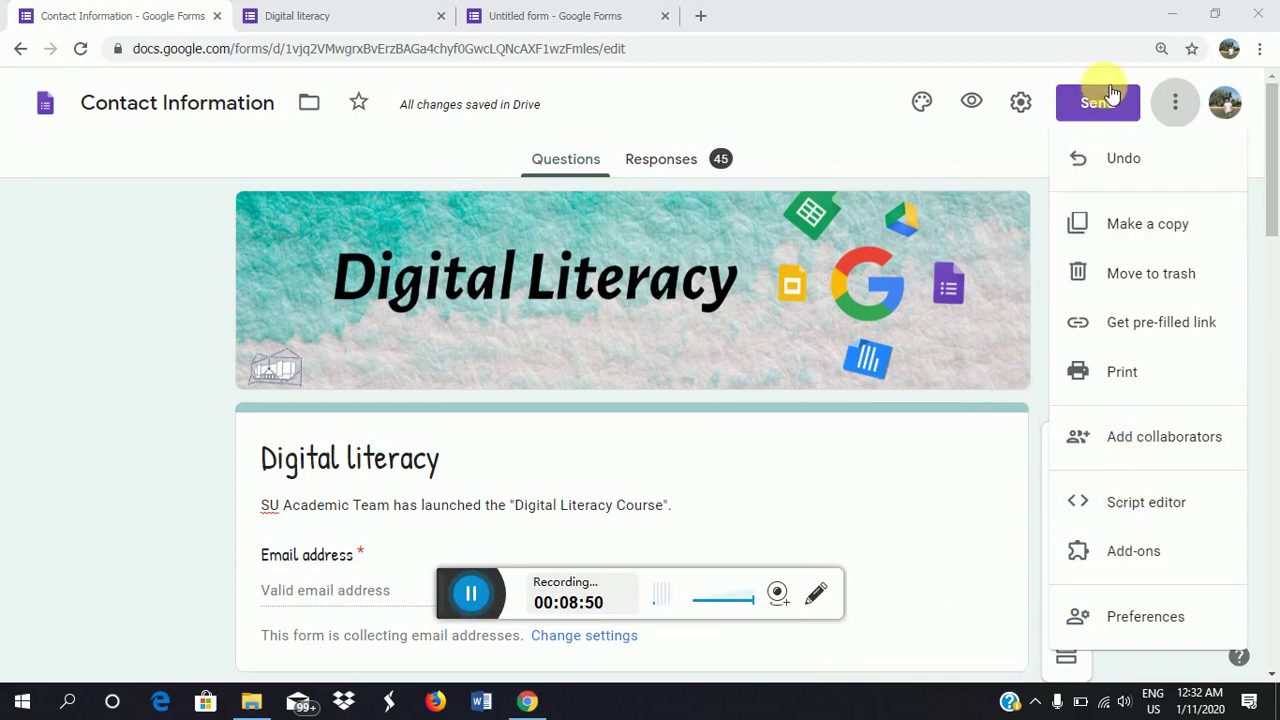
{"action": "left_click", "coordinate": [1175, 103]}
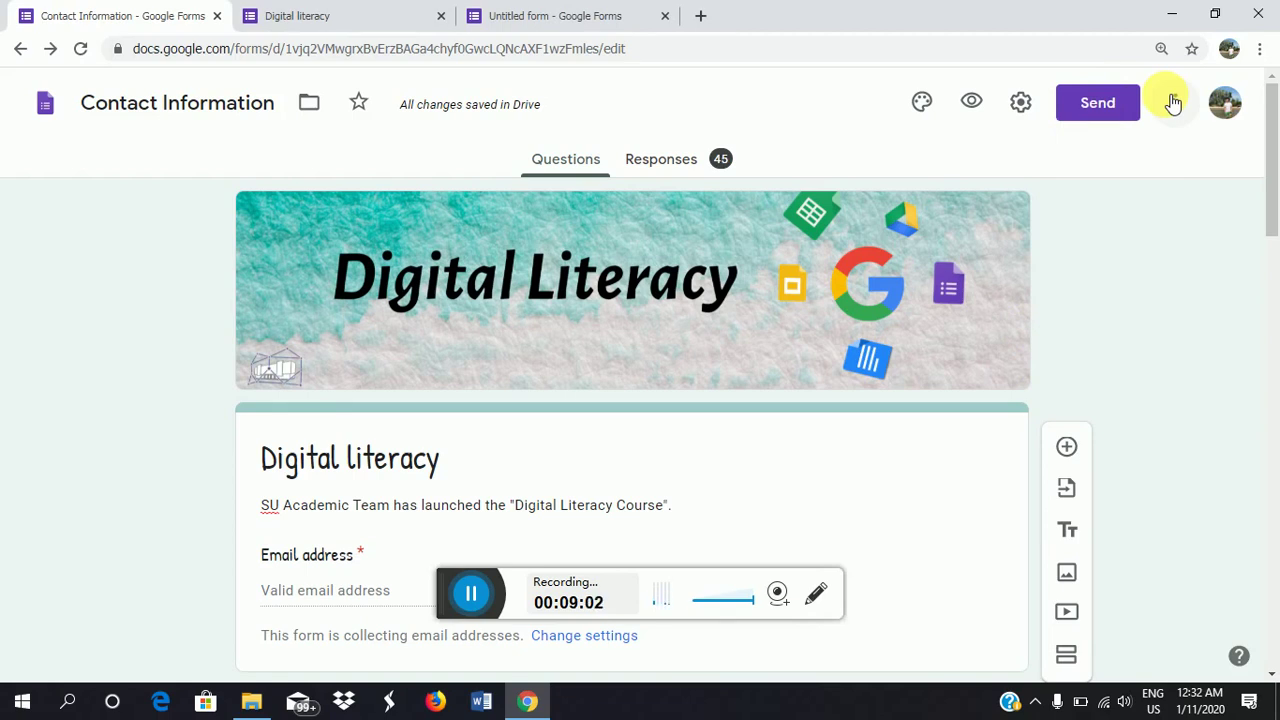
Show the form's shareable link as a shortened URL and leave the sending options.
{"action": "left_click", "coordinate": [1110, 110]}
{"action": "left_click", "coordinate": [441, 208]}
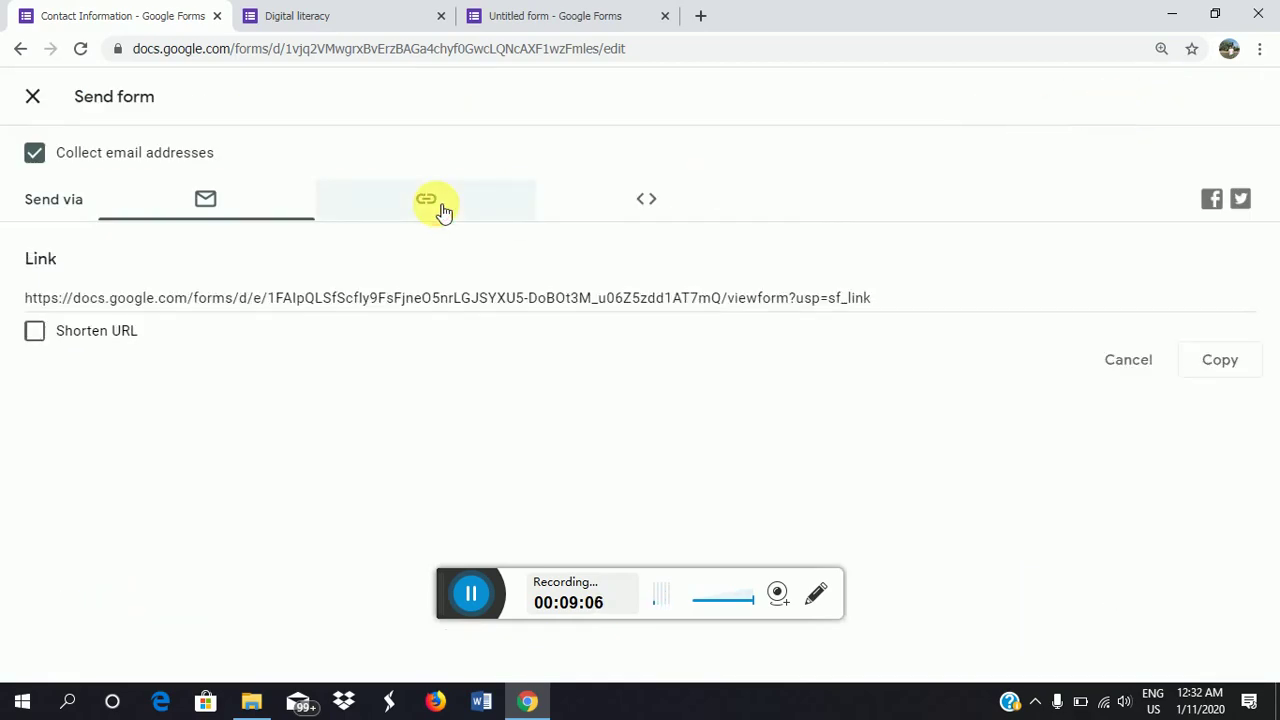
{"action": "left_click", "coordinate": [34, 333]}
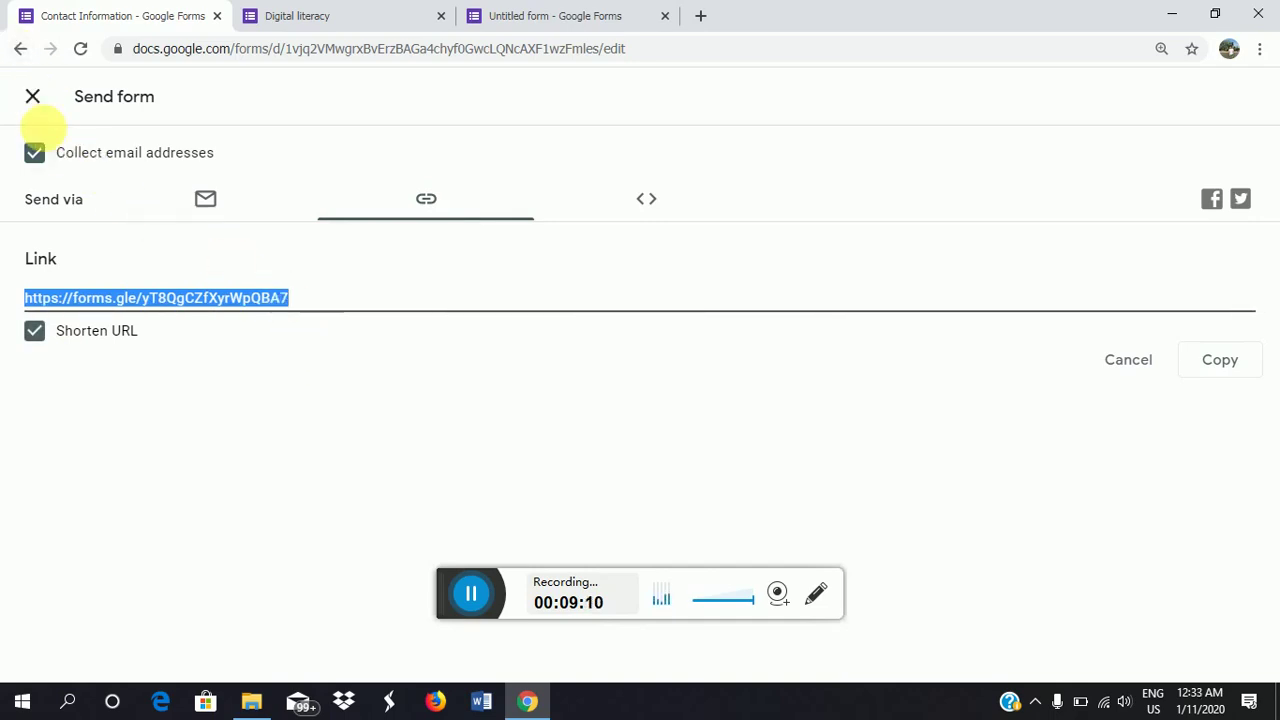
{"action": "left_click", "coordinate": [18, 49]}
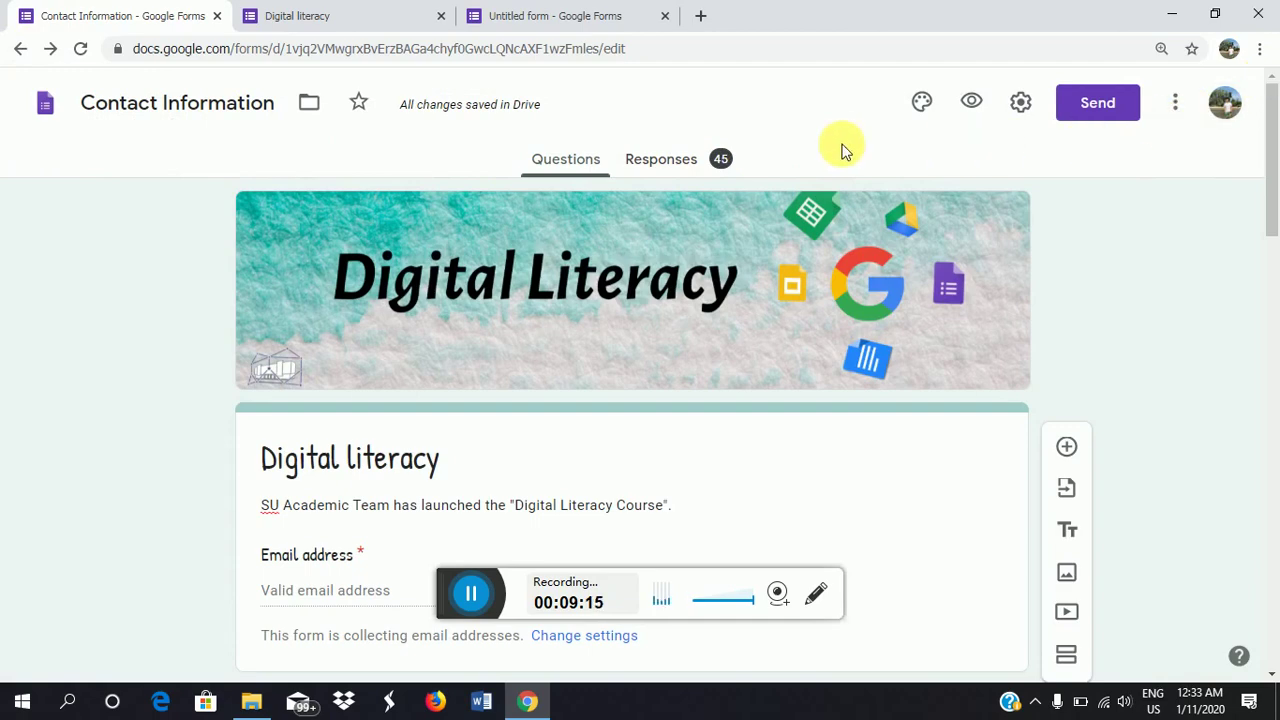
Review the Summary of the form's responses, from the respondents' emails and names to the charts for year of study and course payment.
{"action": "left_click", "coordinate": [692, 155]}
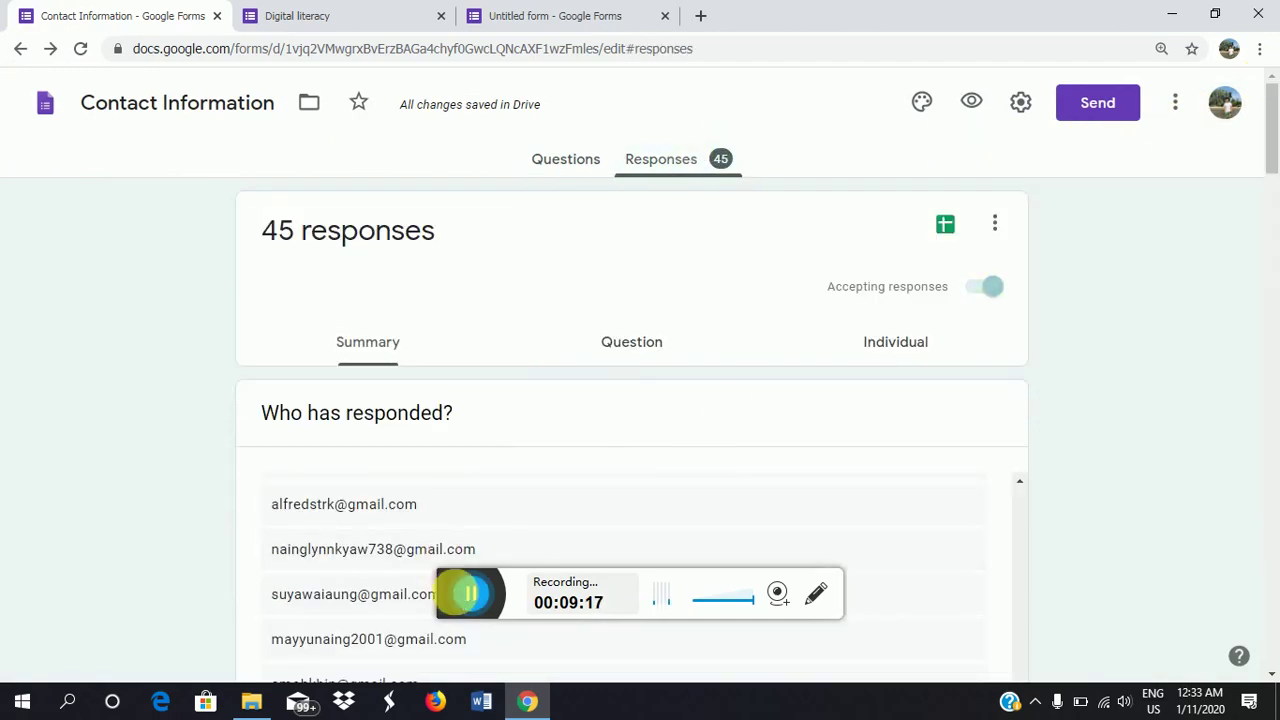
{"action": "scroll", "coordinate": [492, 495], "scroll_direction": "down", "scroll_amount": 1}
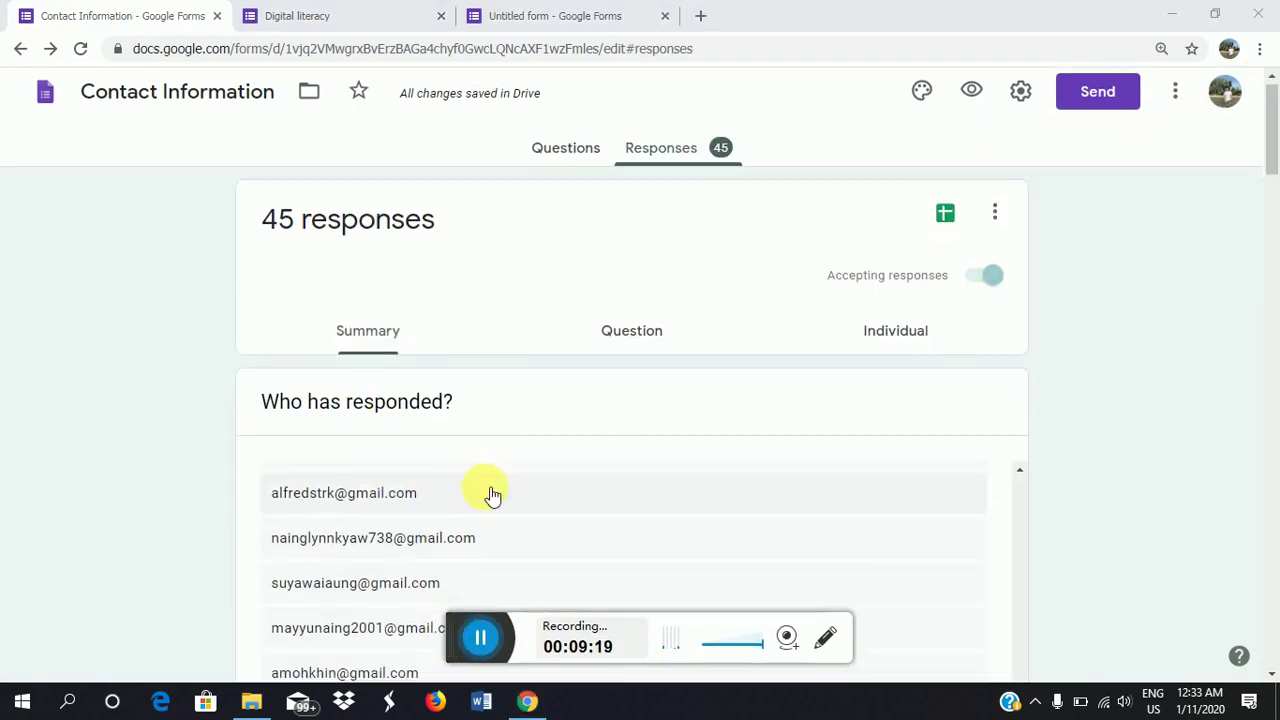
{"action": "scroll", "coordinate": [492, 495], "scroll_direction": "down", "scroll_amount": 2}
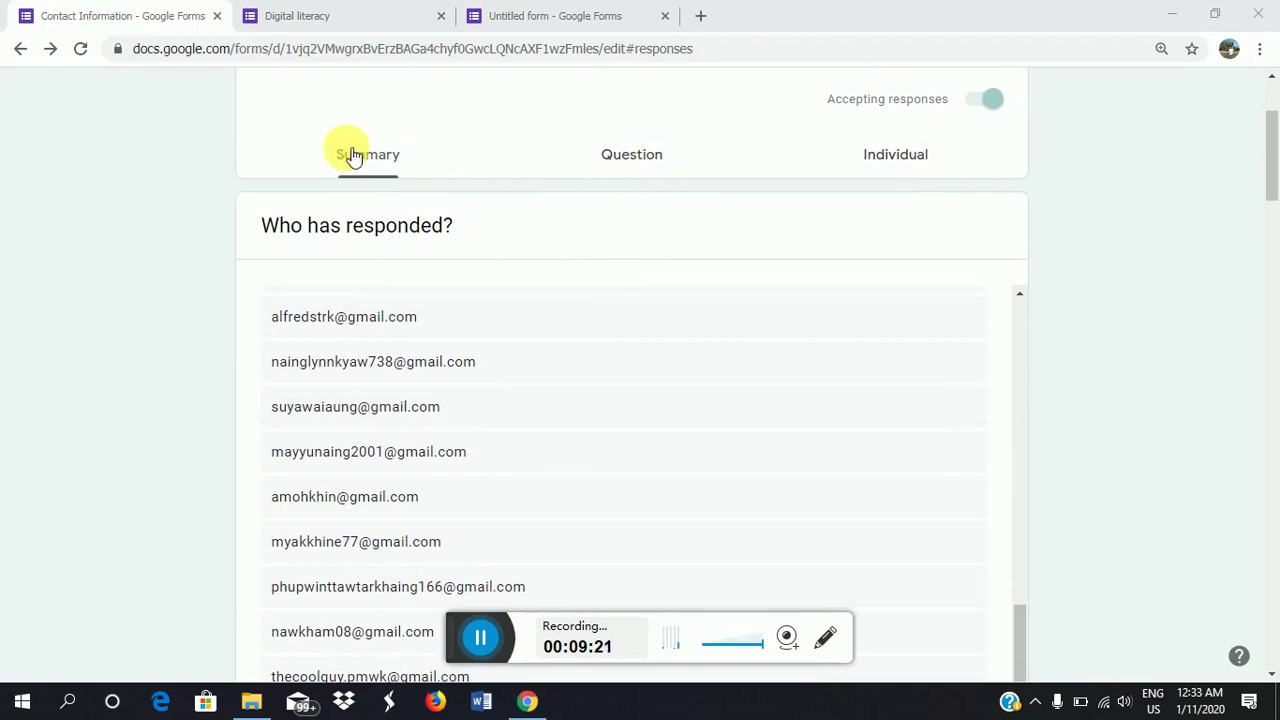
{"action": "scroll", "coordinate": [428, 309], "scroll_direction": "down", "scroll_amount": 4}
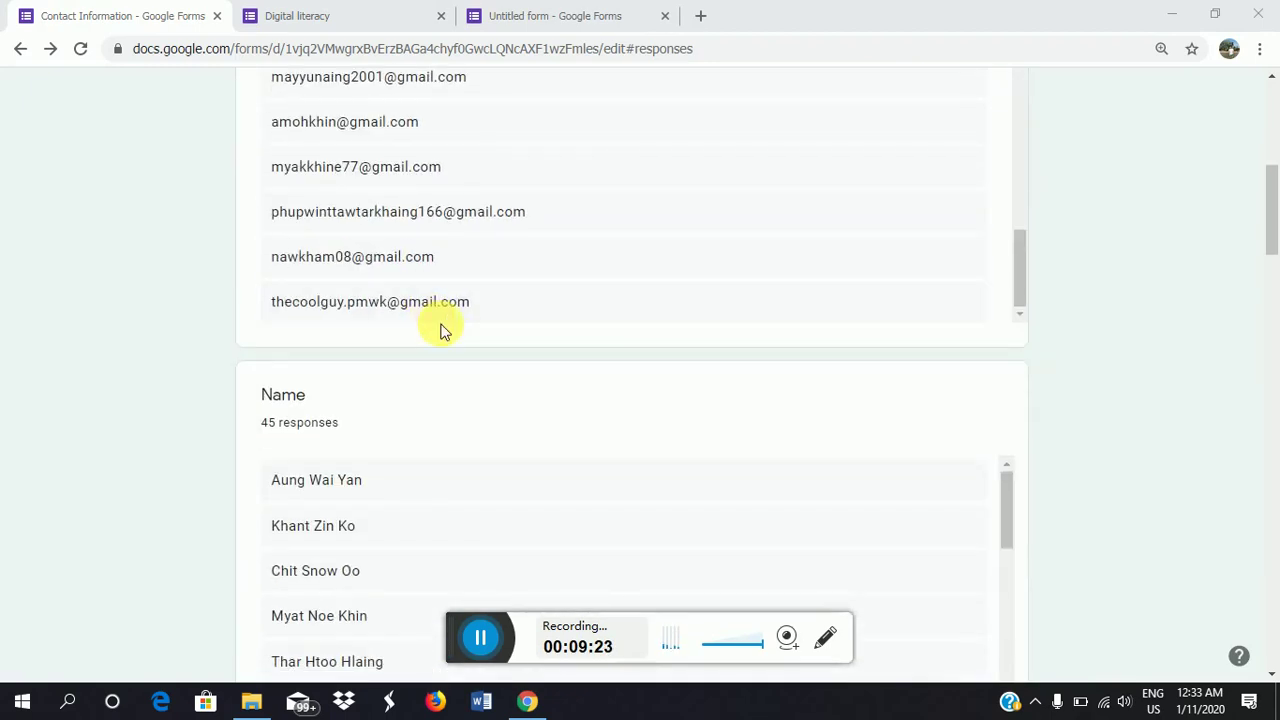
{"action": "scroll", "coordinate": [443, 329], "scroll_direction": "down", "scroll_amount": 10}
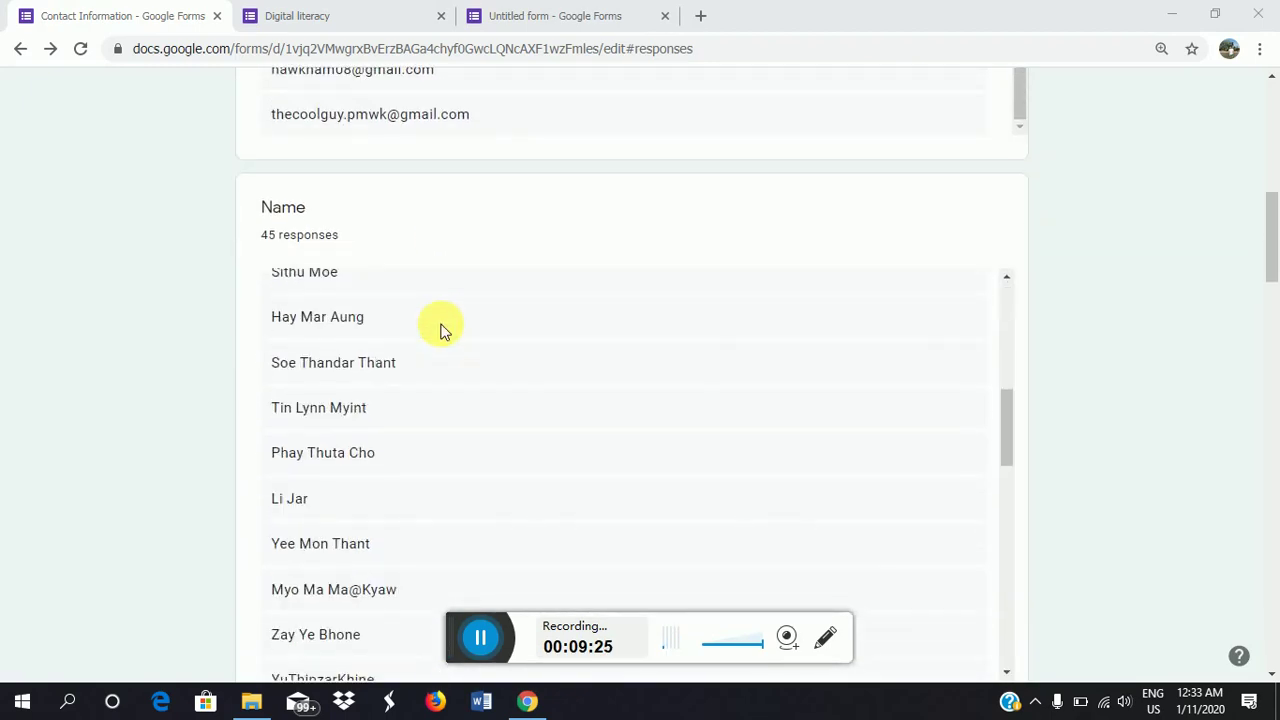
{"action": "scroll", "coordinate": [452, 216], "scroll_direction": "down", "scroll_amount": 6}
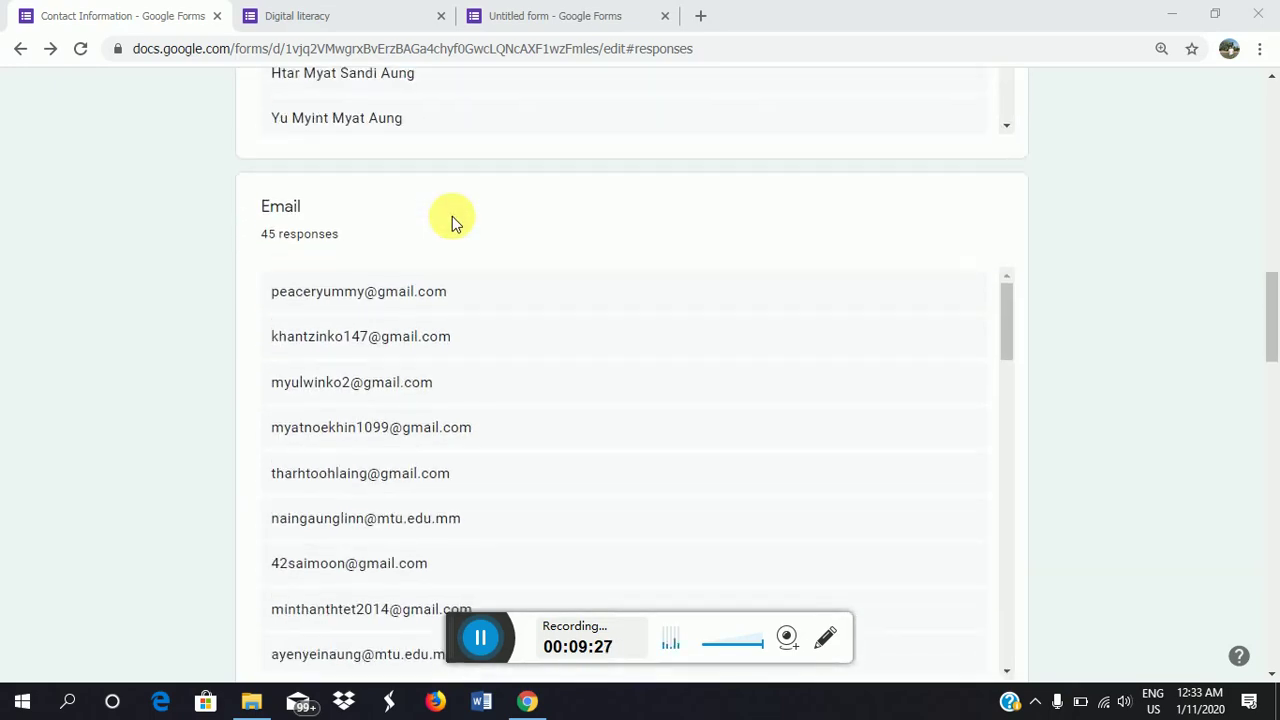
{"action": "scroll", "coordinate": [452, 216], "scroll_direction": "up", "scroll_amount": 8}
{"action": "scroll", "coordinate": [452, 216], "scroll_direction": "up", "scroll_amount": 10}
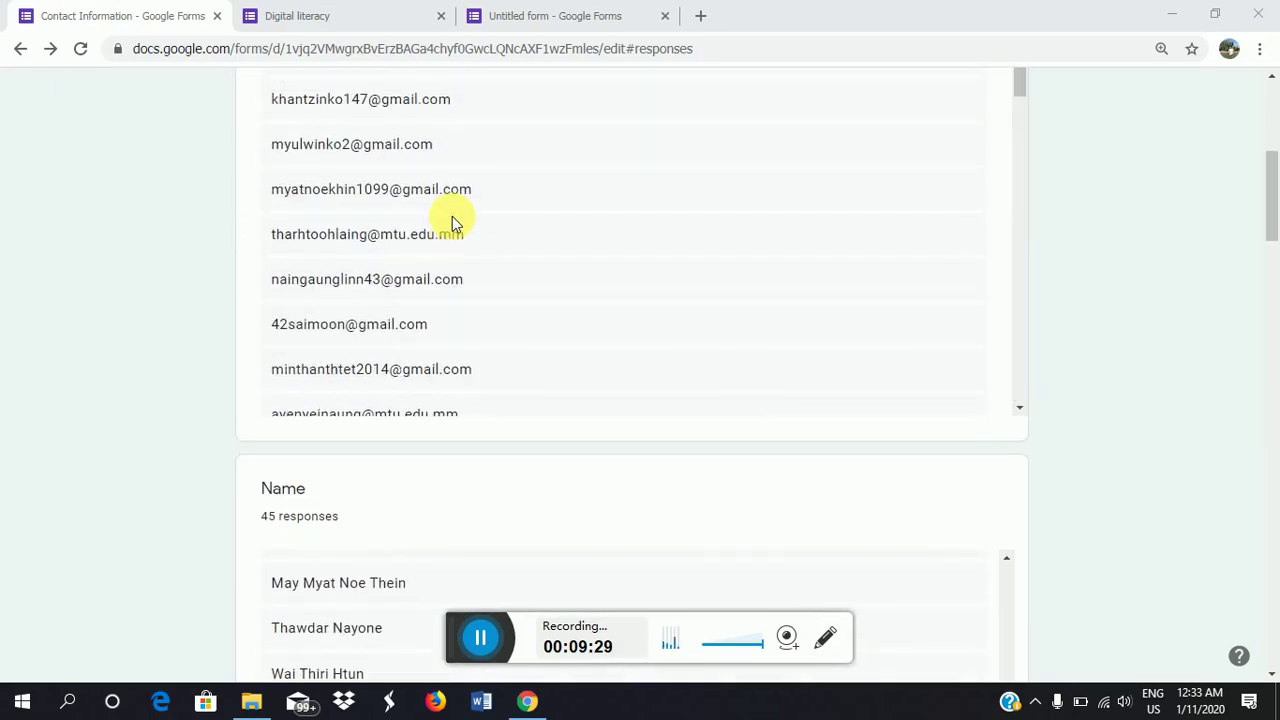
{"action": "scroll", "coordinate": [854, 474], "scroll_direction": "up", "scroll_amount": 5}
{"action": "scroll", "coordinate": [854, 474], "scroll_direction": "down", "scroll_amount": 15}
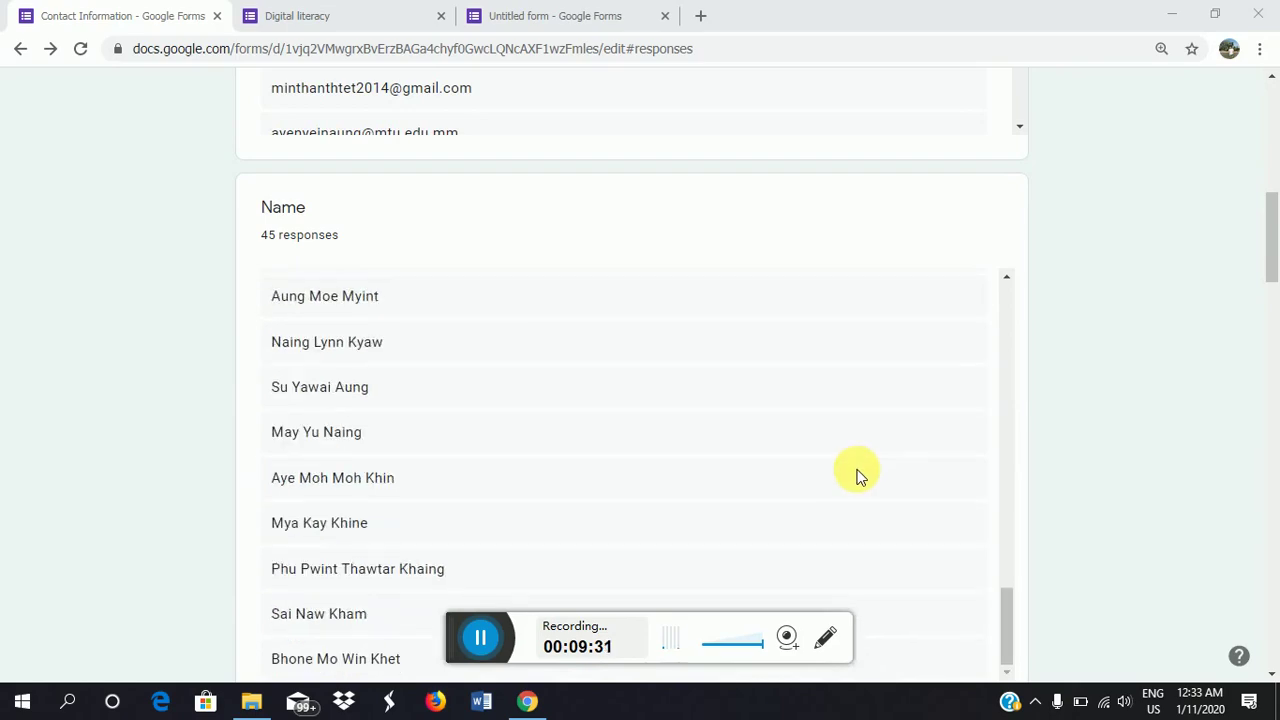
{"action": "scroll", "coordinate": [1054, 386], "scroll_direction": "down", "scroll_amount": 20}
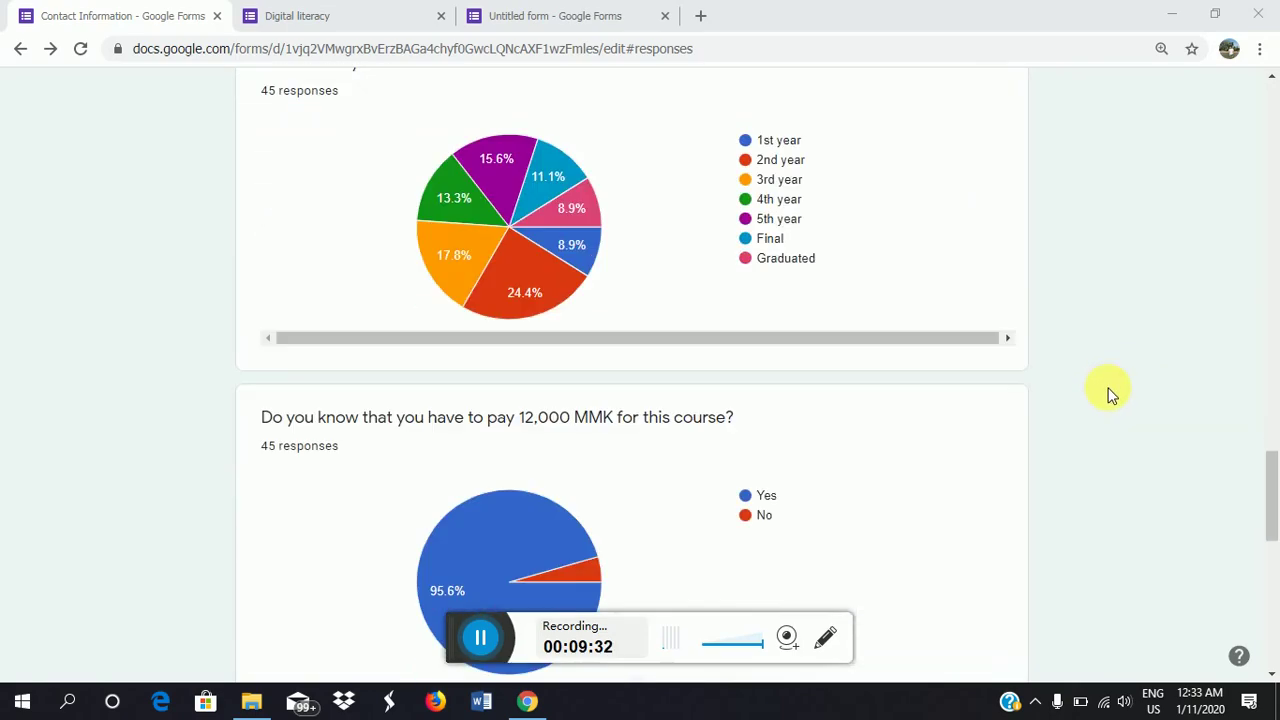
{"action": "scroll", "coordinate": [1108, 393], "scroll_direction": "up", "scroll_amount": 20}
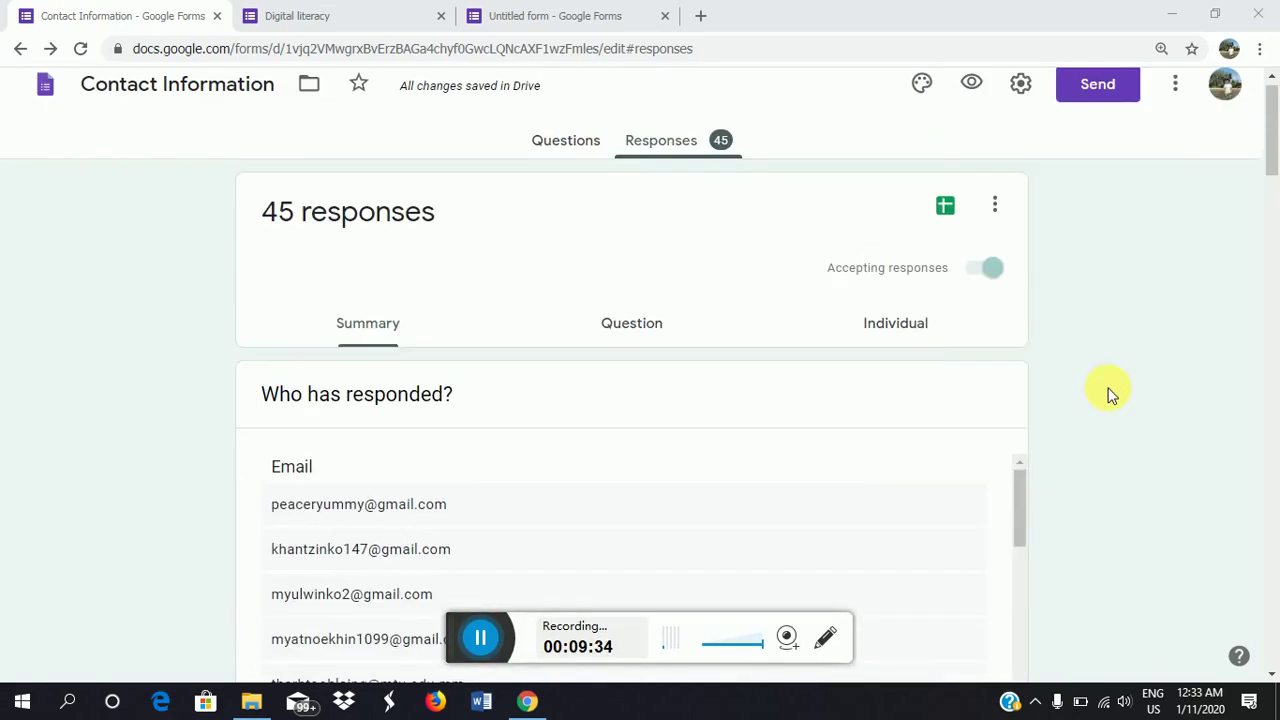
View the responses by question and look through the answers to the Name question.
{"action": "left_click", "coordinate": [615, 350]}
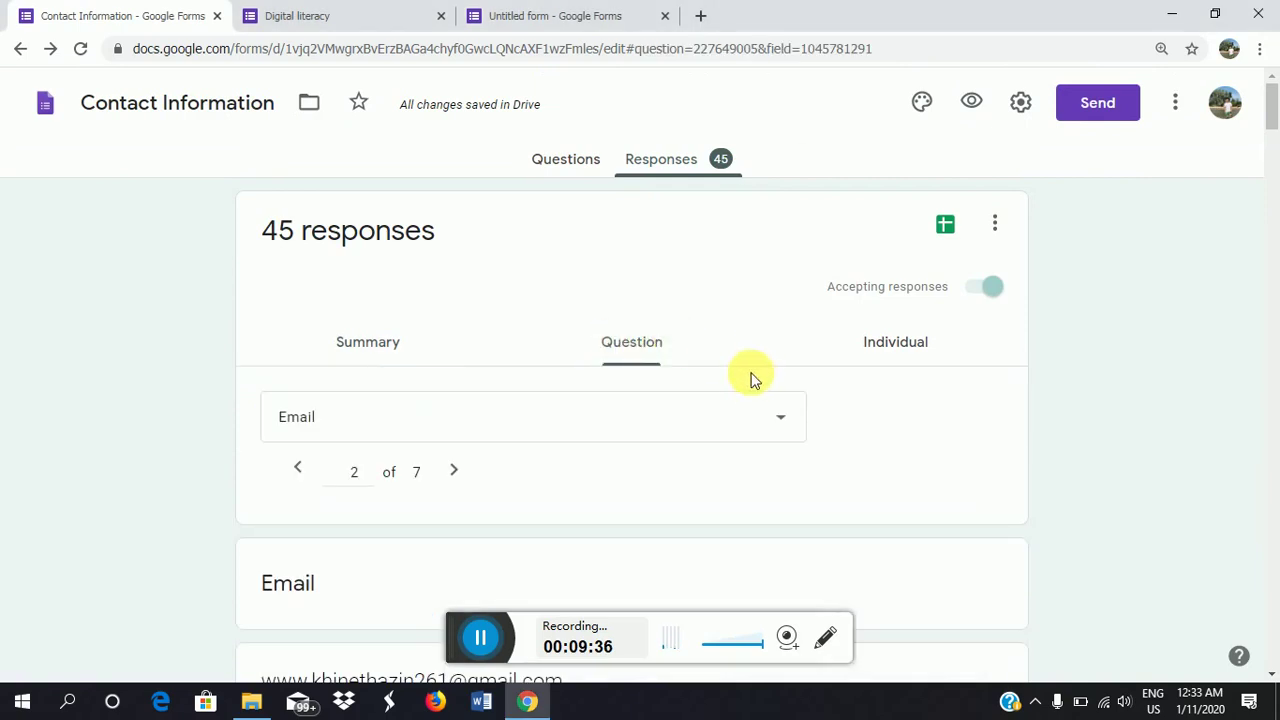
{"action": "left_click", "coordinate": [300, 468]}
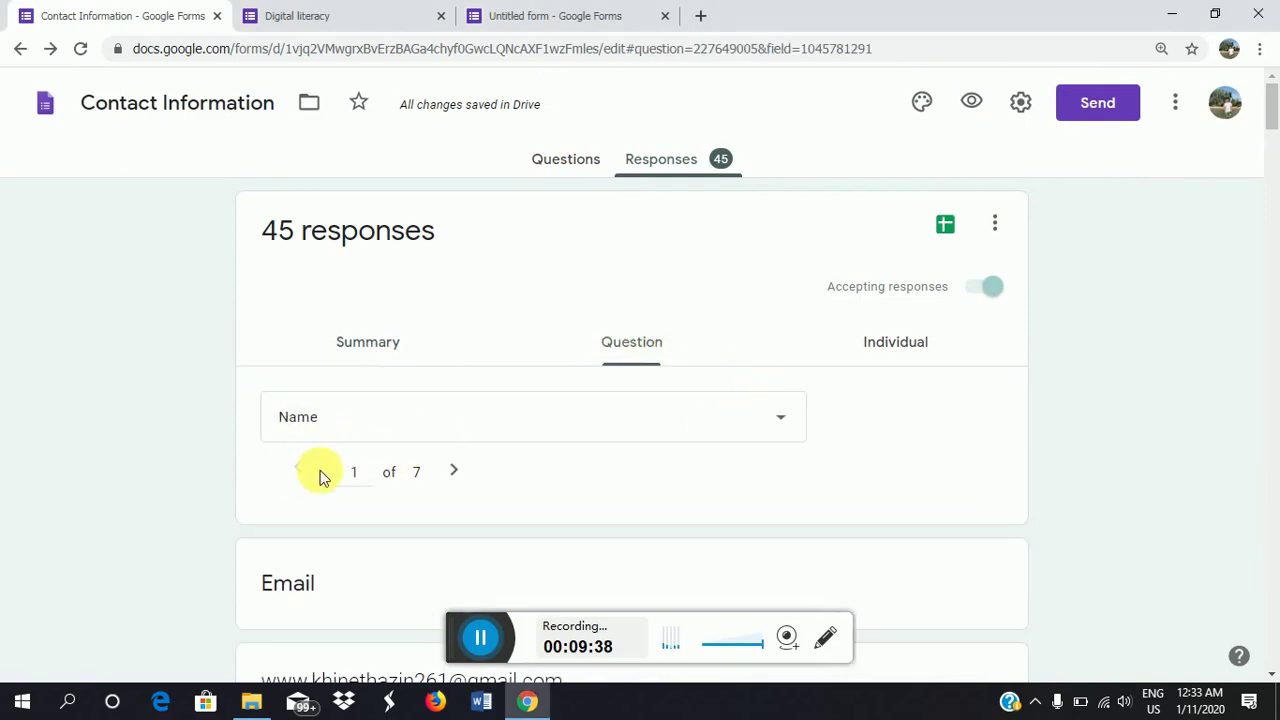
{"action": "scroll", "coordinate": [363, 477], "scroll_direction": "down", "scroll_amount": 5}
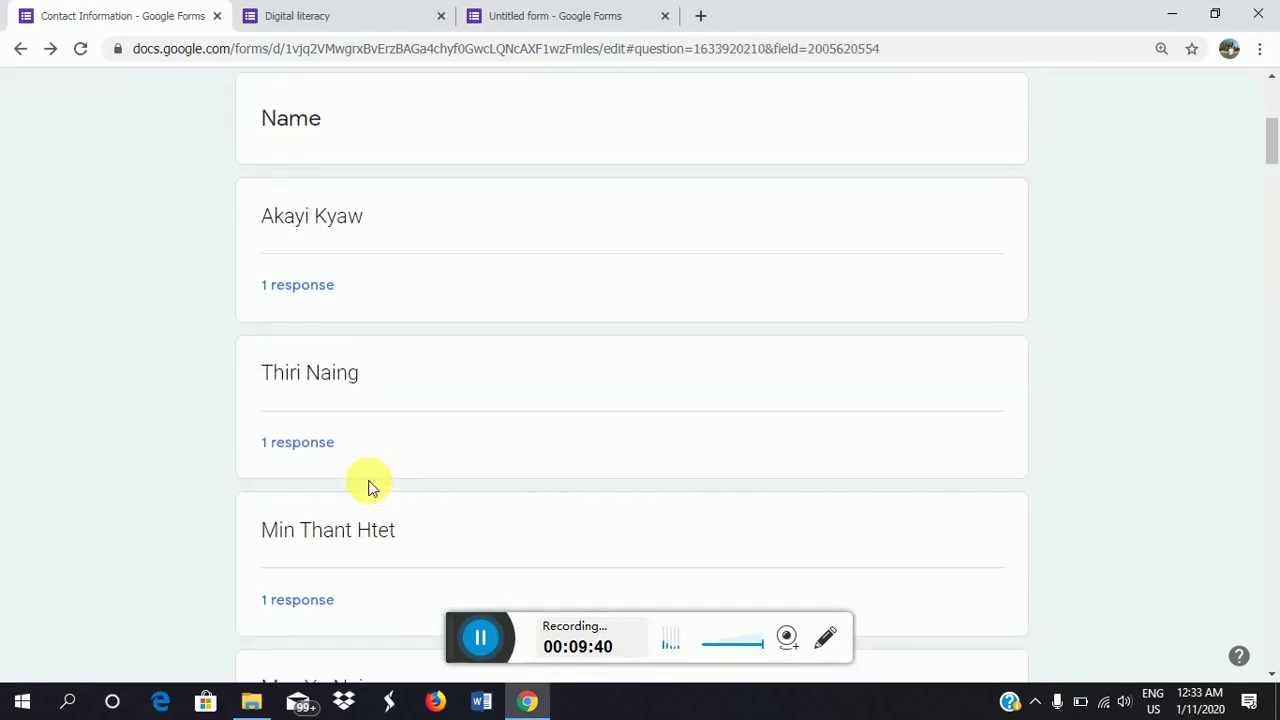
{"action": "scroll", "coordinate": [660, 280], "scroll_direction": "down", "scroll_amount": 5}
{"action": "scroll", "coordinate": [531, 337], "scroll_direction": "up", "scroll_amount": 10}
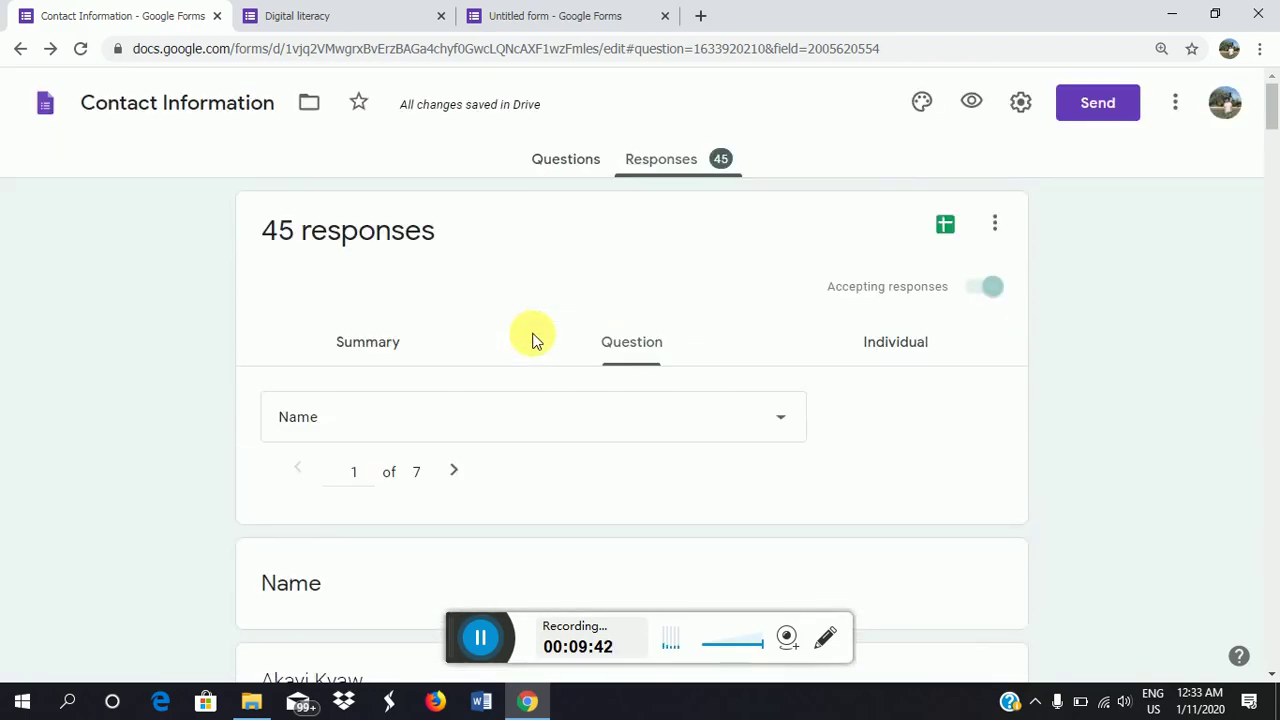
View the individual responses, read through the first respondent's answers, and advance to the second response.
{"action": "left_click", "coordinate": [850, 358]}
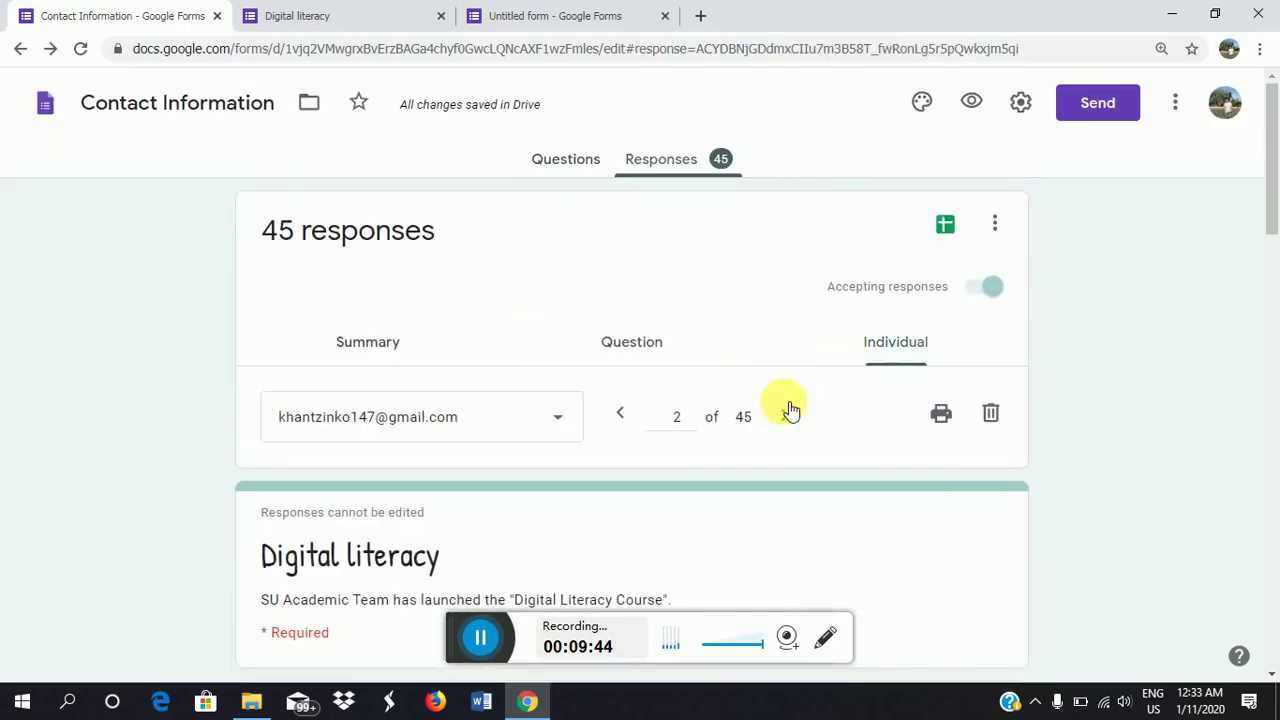
{"action": "left_click", "coordinate": [619, 416]}
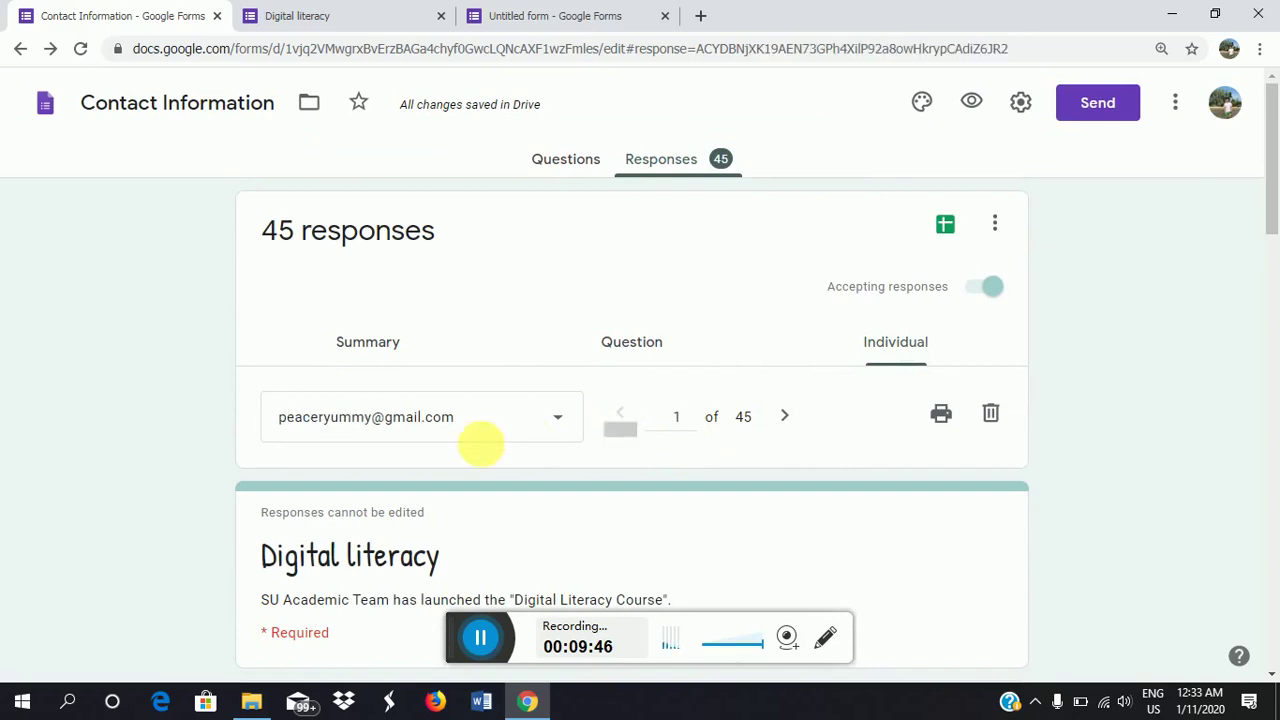
{"action": "scroll", "coordinate": [415, 430], "scroll_direction": "down", "scroll_amount": 5}
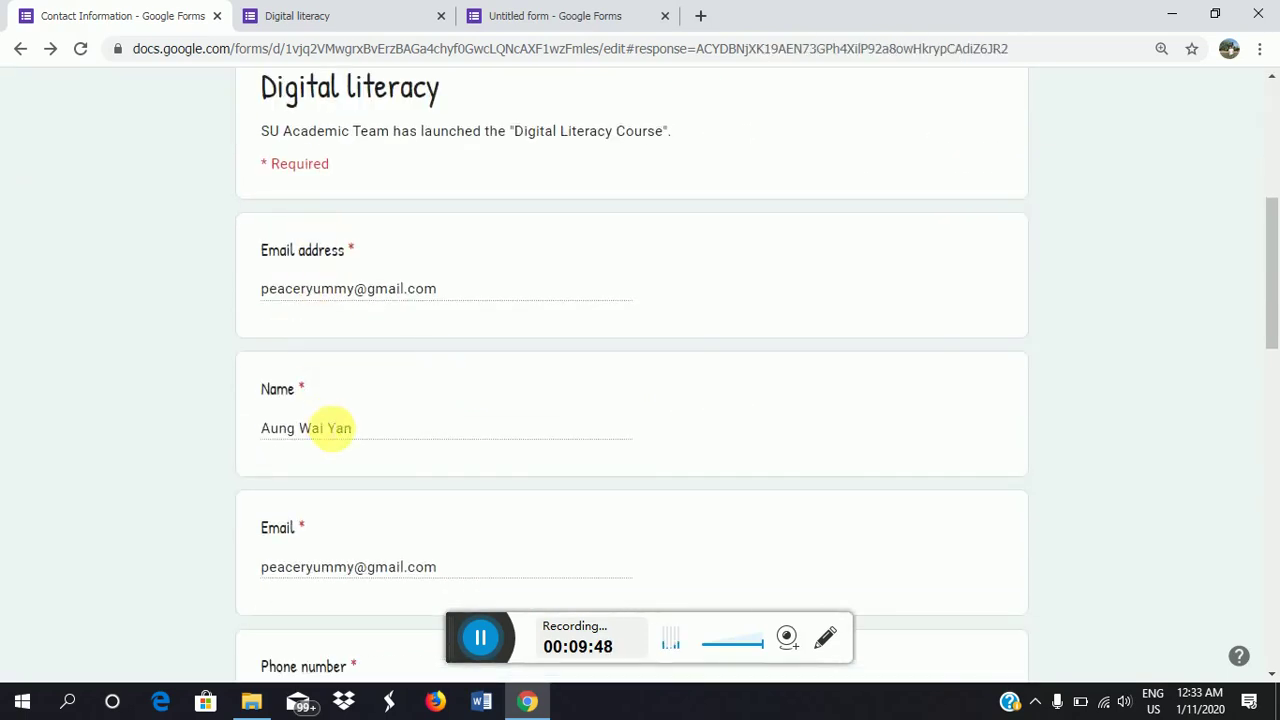
{"action": "scroll", "coordinate": [331, 426], "scroll_direction": "down", "scroll_amount": 2}
{"action": "scroll", "coordinate": [331, 240], "scroll_direction": "down", "scroll_amount": 2}
{"action": "scroll", "coordinate": [380, 334], "scroll_direction": "up", "scroll_amount": 10}
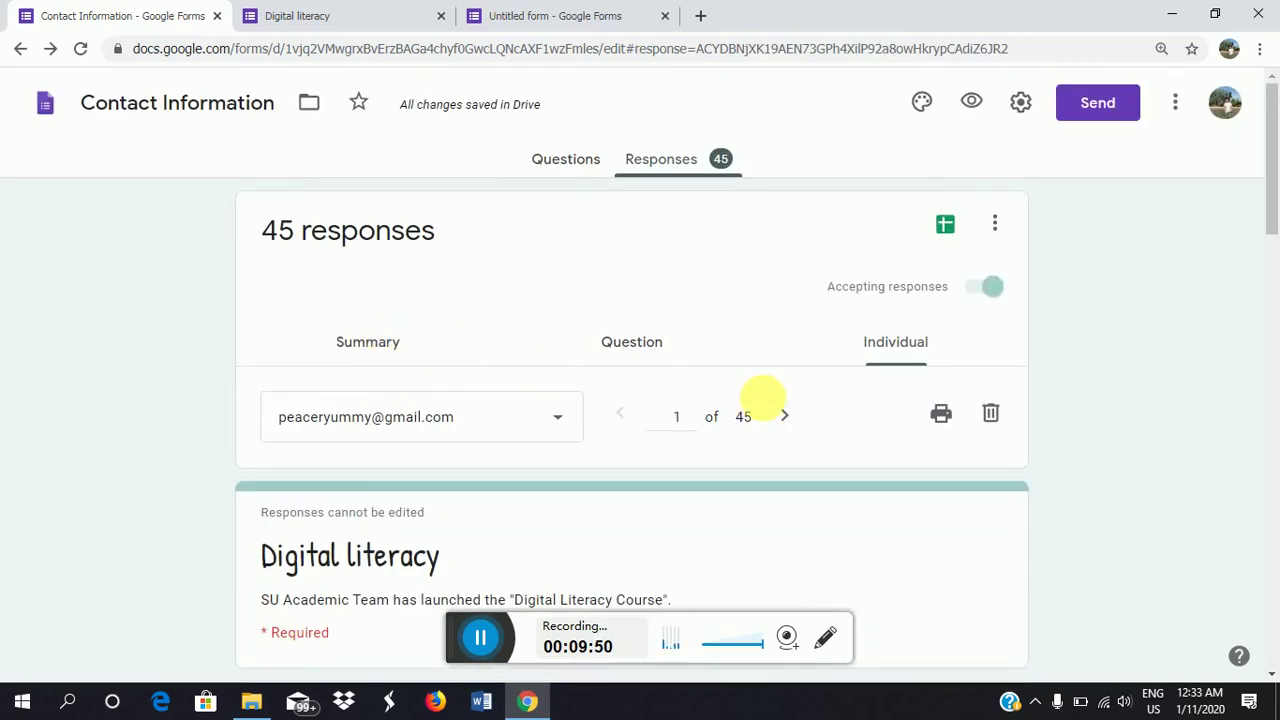
{"action": "left_click", "coordinate": [777, 418]}
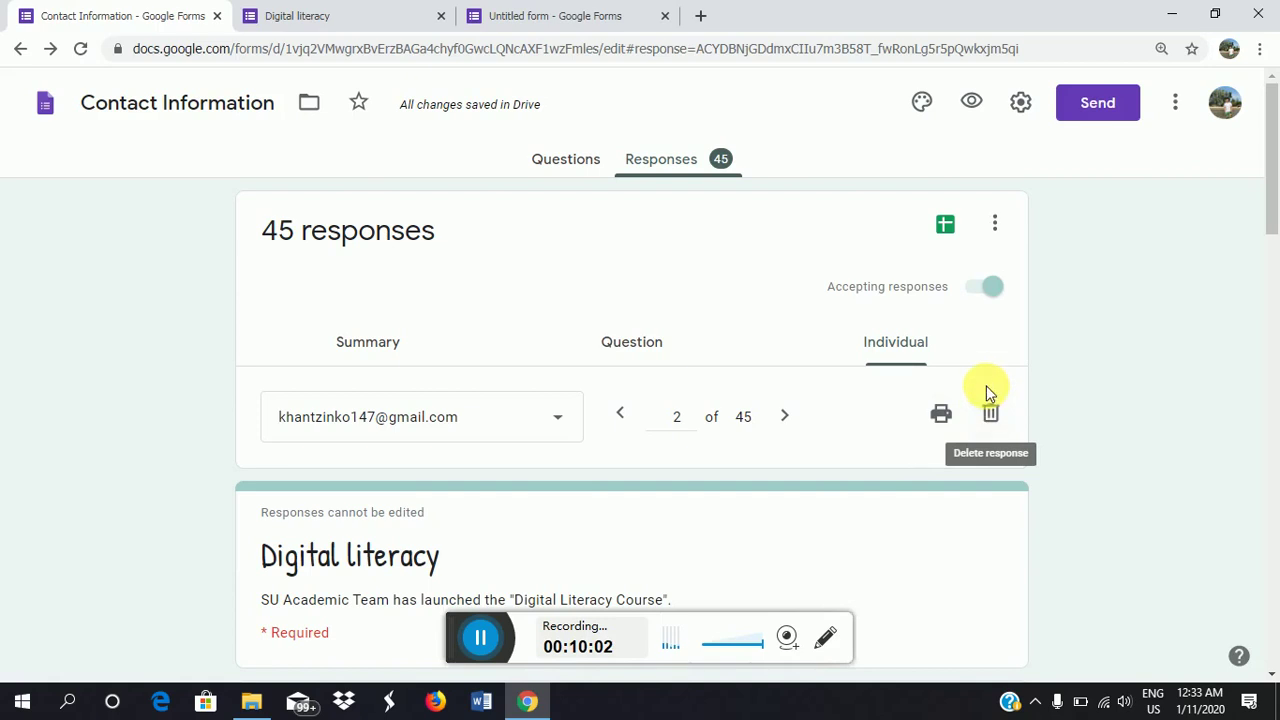
Demonstrate switching Accepting responses off and on, and leave the form not accepting responses.
{"action": "left_click", "coordinate": [982, 290]}
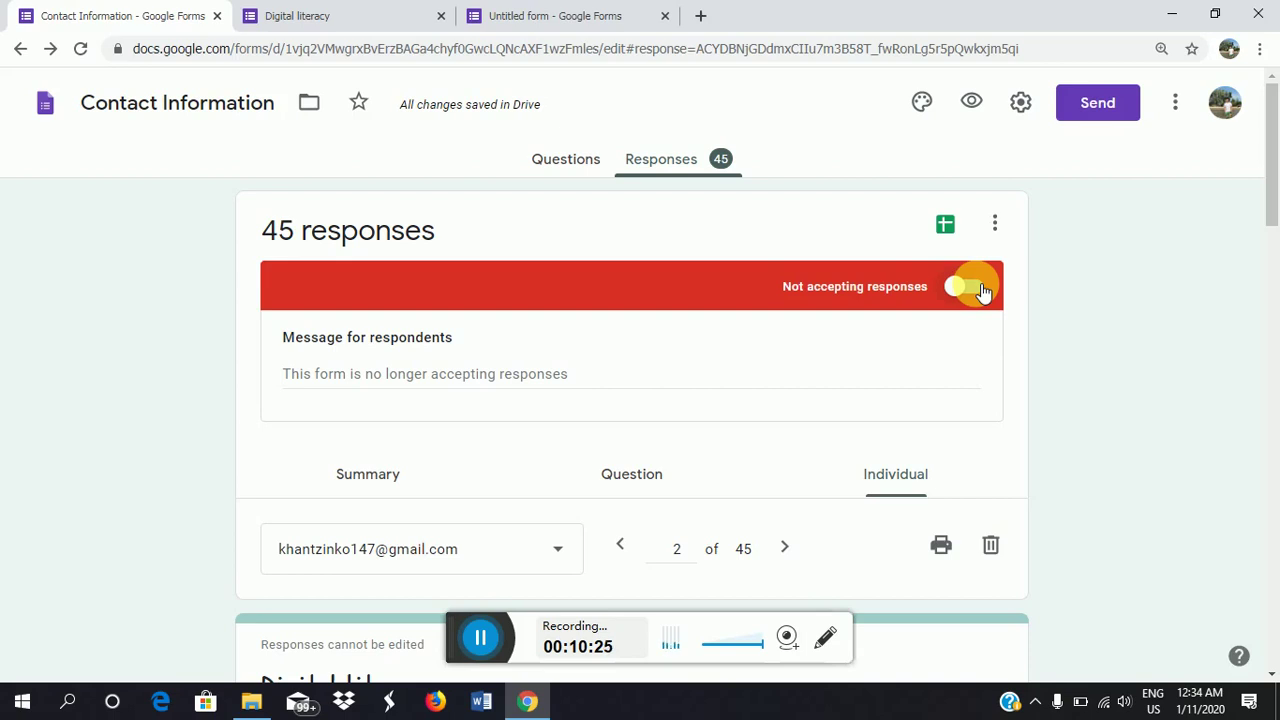
{"action": "left_click", "coordinate": [983, 291]}
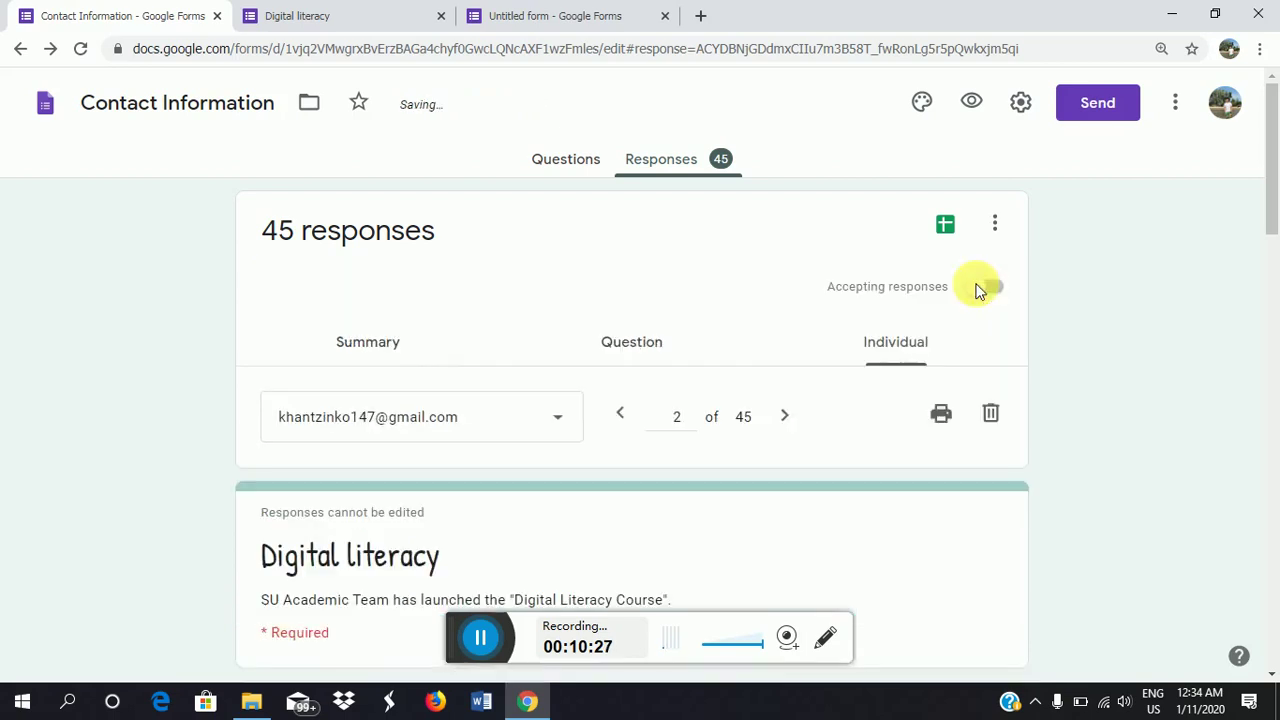
{"action": "left_click", "coordinate": [980, 289]}
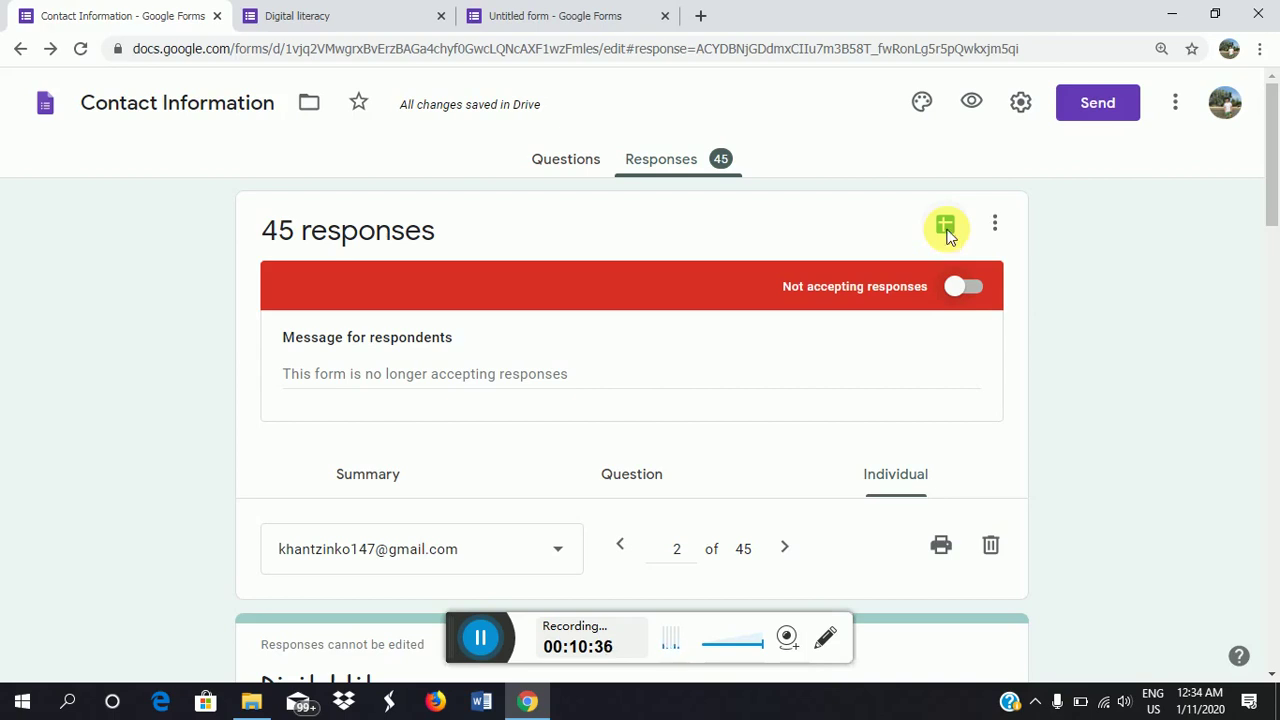
Open the form's linked response spreadsheet in Google Sheets and look through the Timestamp column down to the last entries.
{"action": "left_click", "coordinate": [946, 228]}
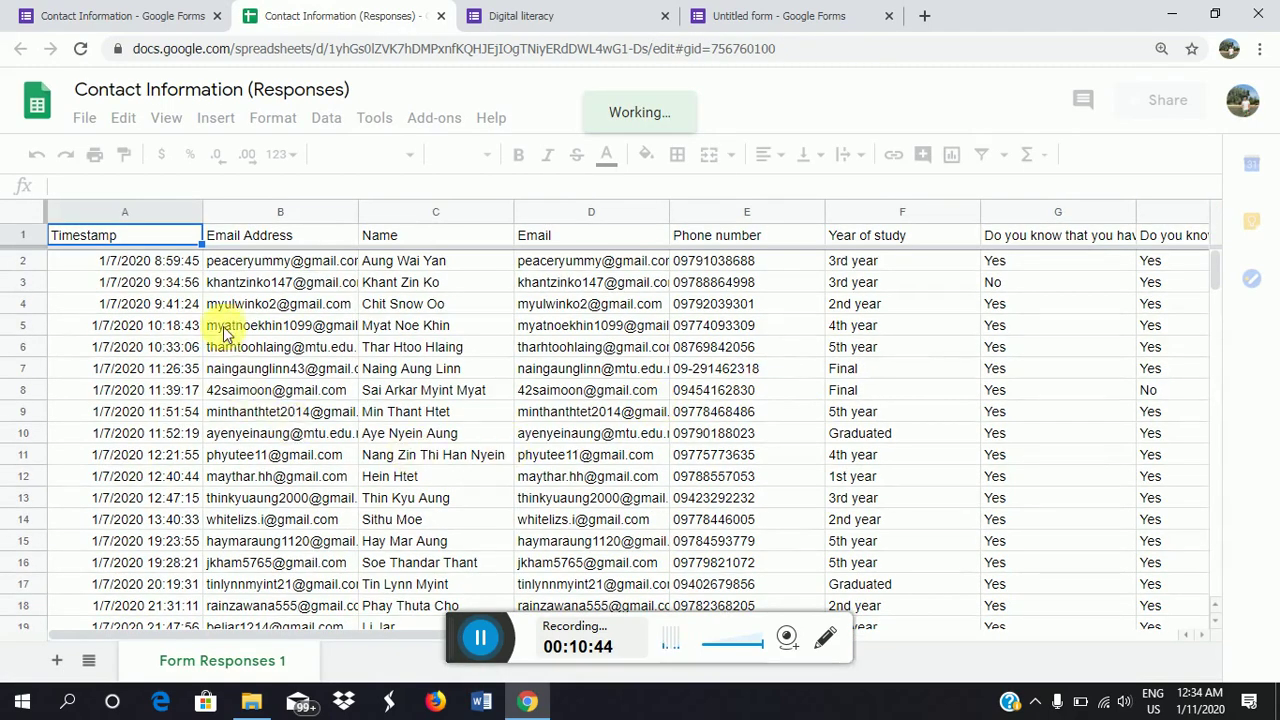
{"action": "scroll", "coordinate": [166, 275], "scroll_direction": "down", "scroll_amount": 4}
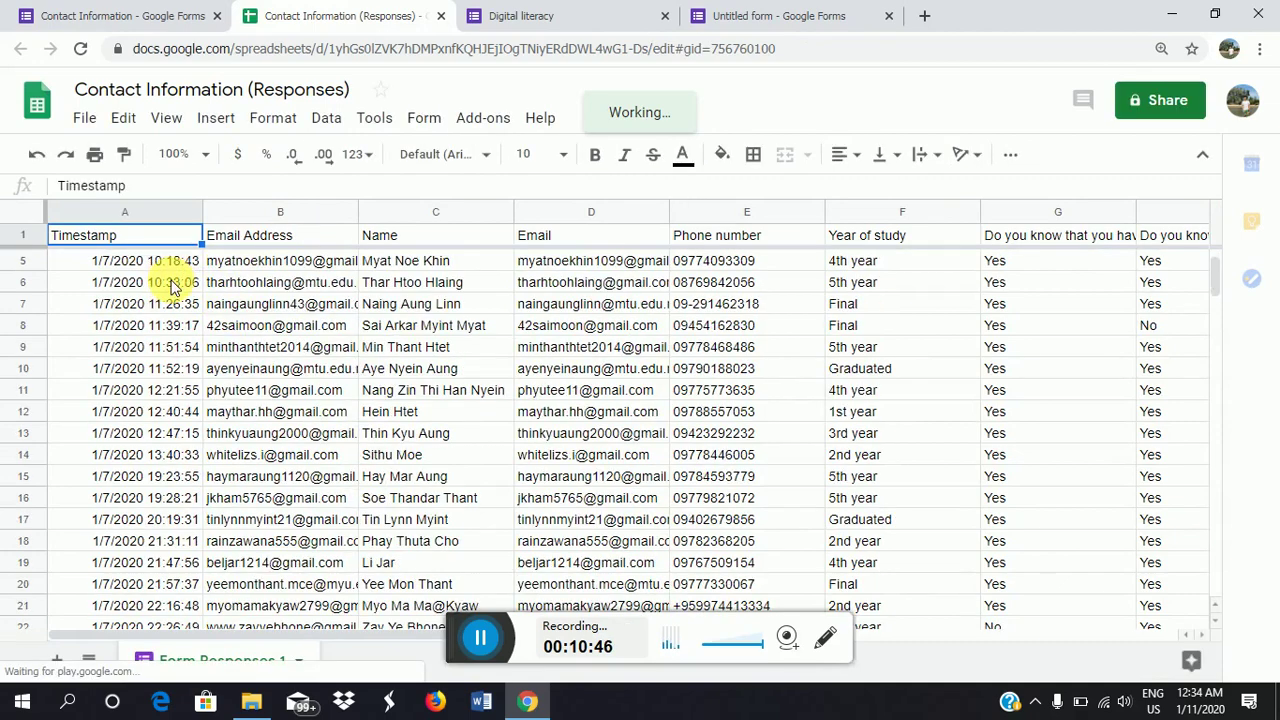
{"action": "scroll", "coordinate": [157, 256], "scroll_direction": "up", "scroll_amount": 1}
{"action": "scroll", "coordinate": [157, 262], "scroll_direction": "up", "scroll_amount": 3}
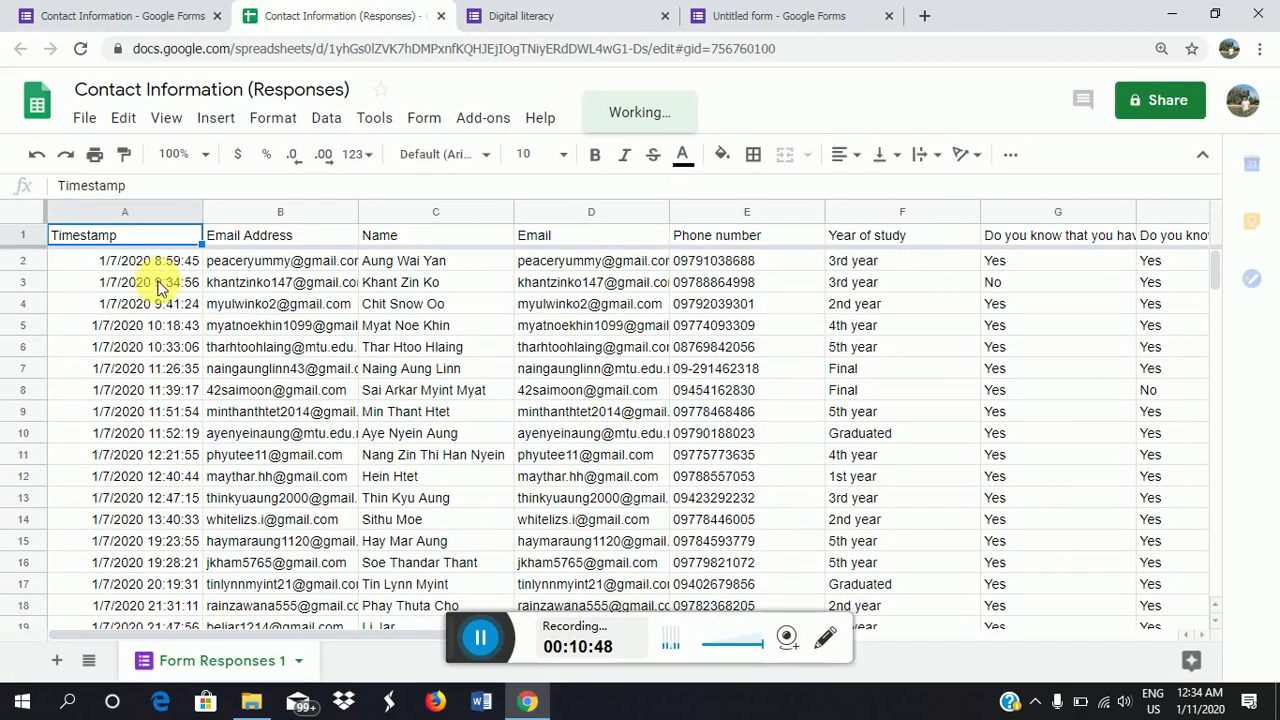
{"action": "scroll", "coordinate": [163, 455], "scroll_direction": "down", "scroll_amount": 10}
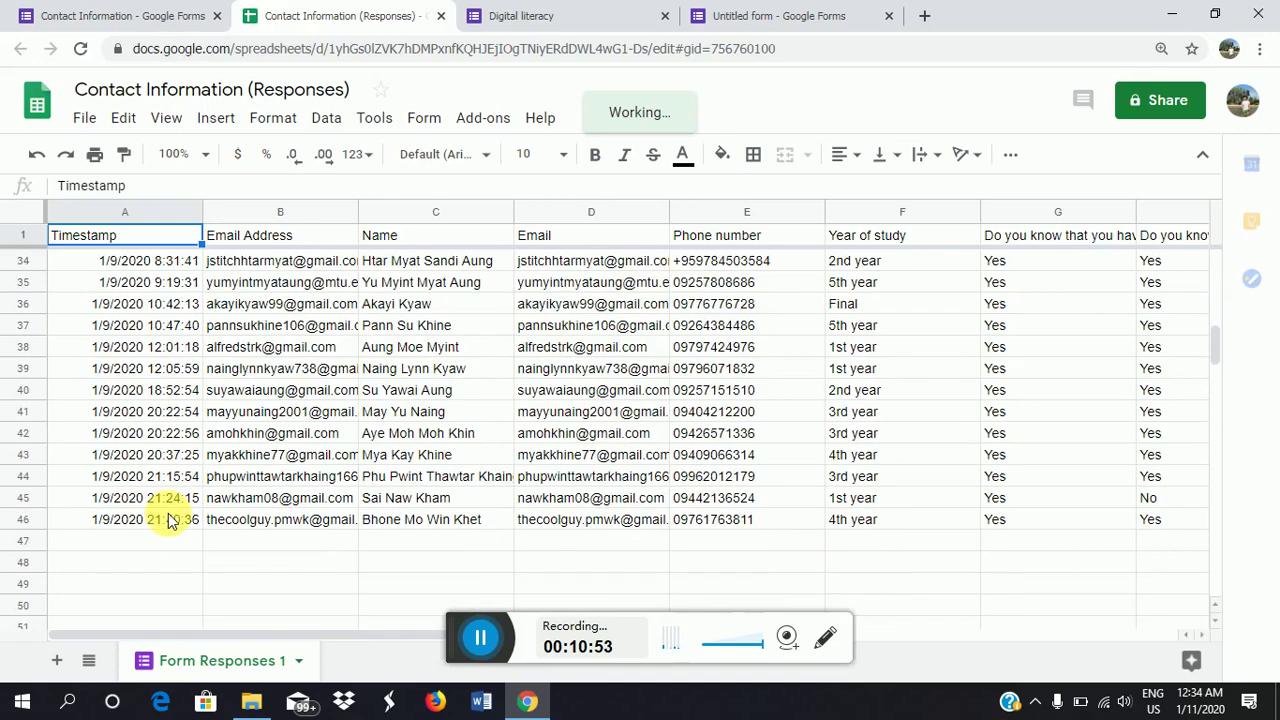
Check the last response's timestamp in row 46 and look over the spreadsheet's remaining question columns.
{"action": "left_click", "coordinate": [181, 523]}
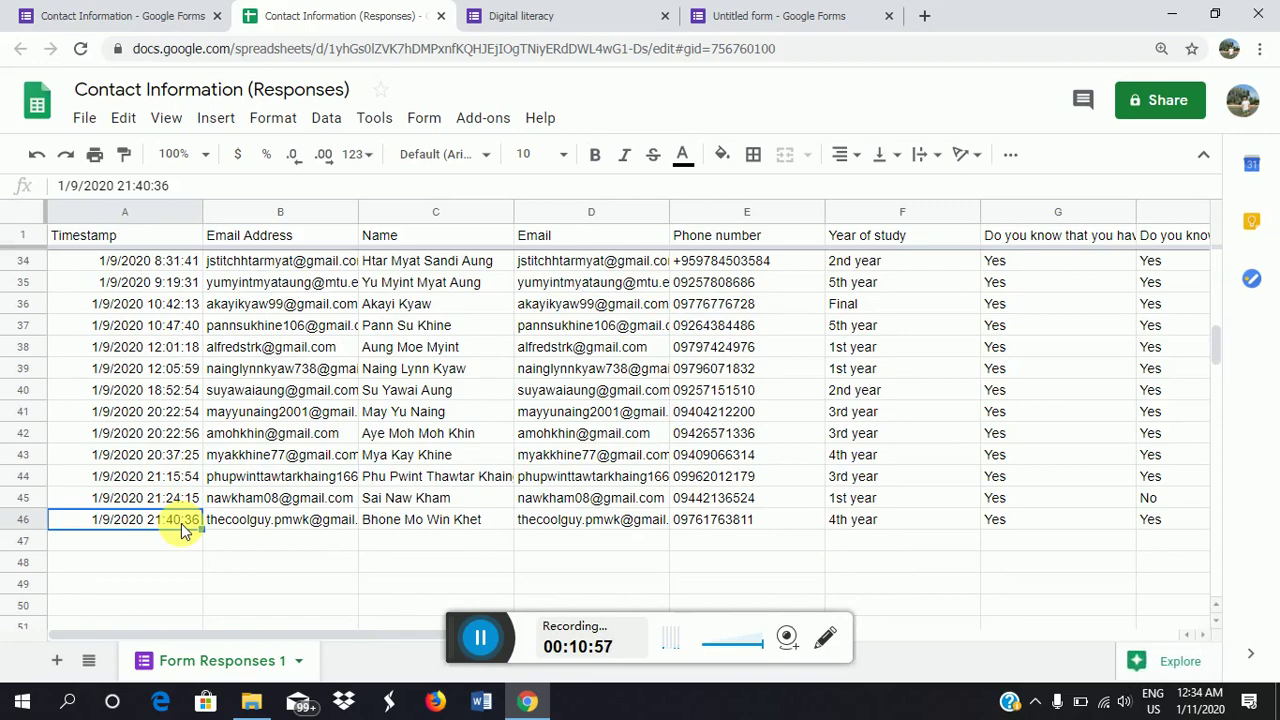
{"action": "scroll", "coordinate": [181, 523], "scroll_direction": "up", "scroll_amount": 4}
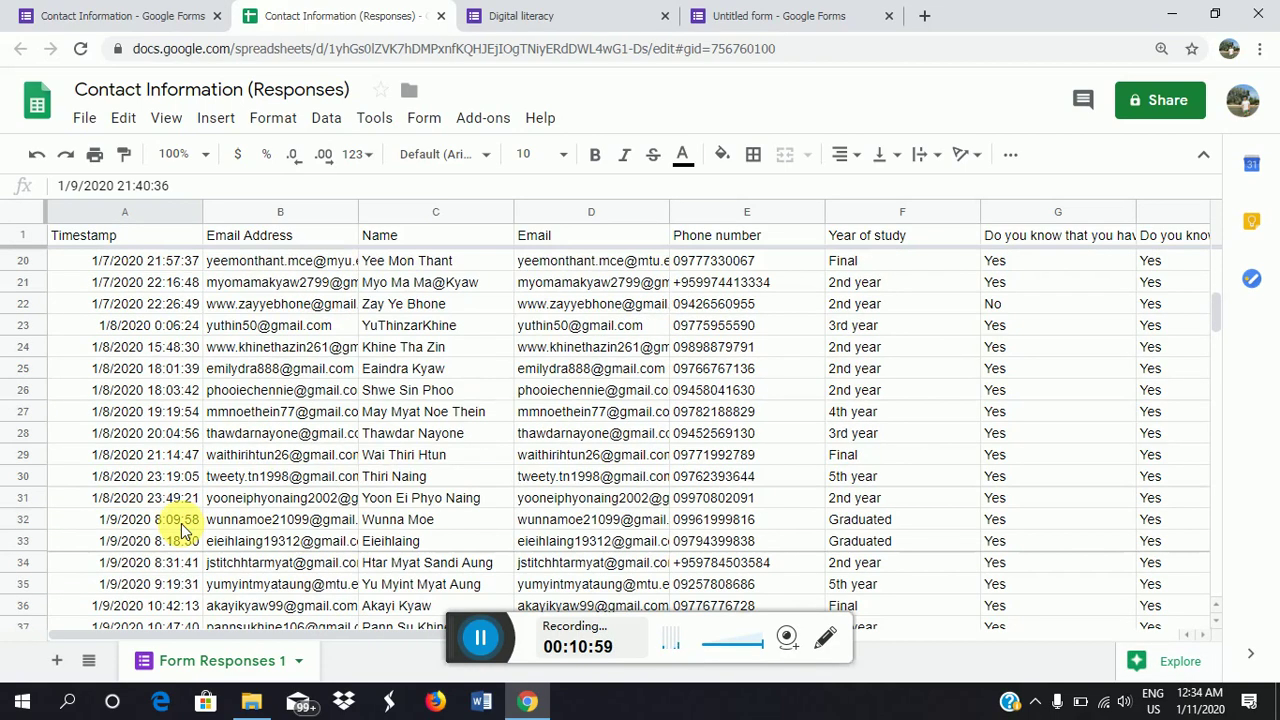
{"action": "scroll", "coordinate": [181, 540], "scroll_direction": "down", "scroll_amount": 2}
{"action": "scroll", "coordinate": [103, 565], "scroll_direction": "down", "scroll_amount": 2}
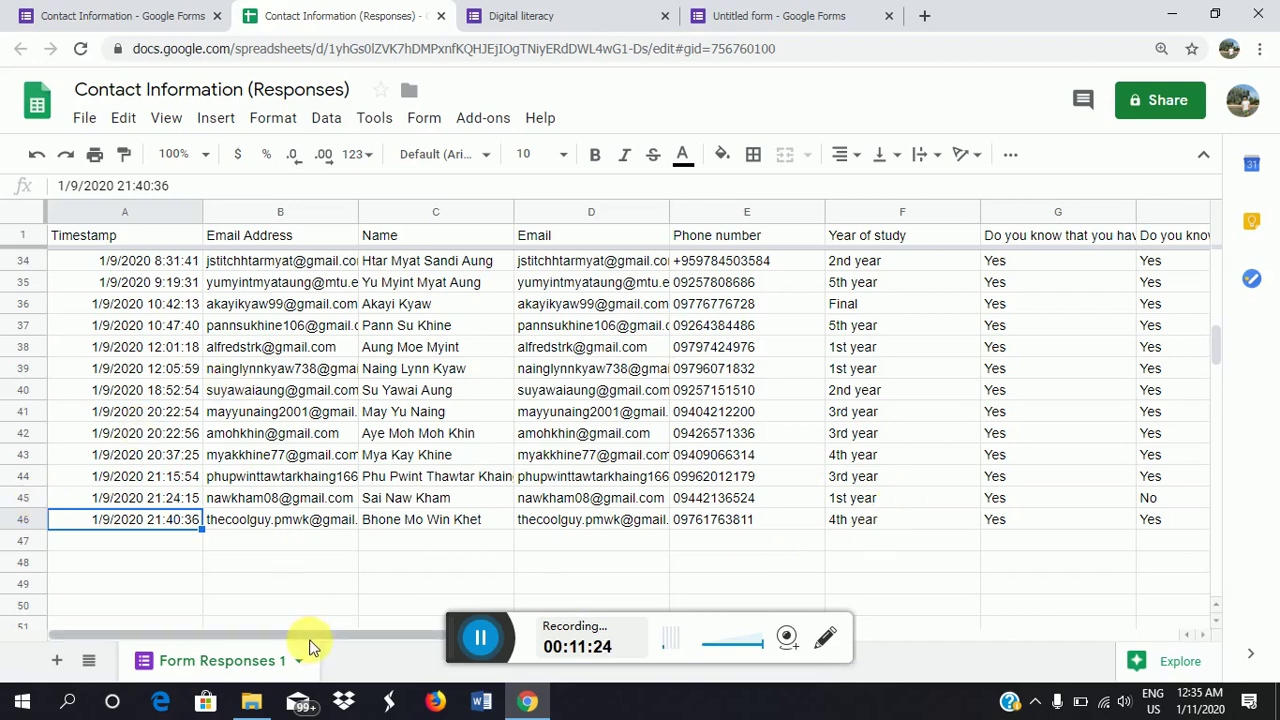
{"action": "left_click_drag", "start_coordinate": [310, 645], "coordinate": [423, 634]}
{"action": "scroll", "coordinate": [466, 555], "scroll_direction": "up", "scroll_amount": 10}
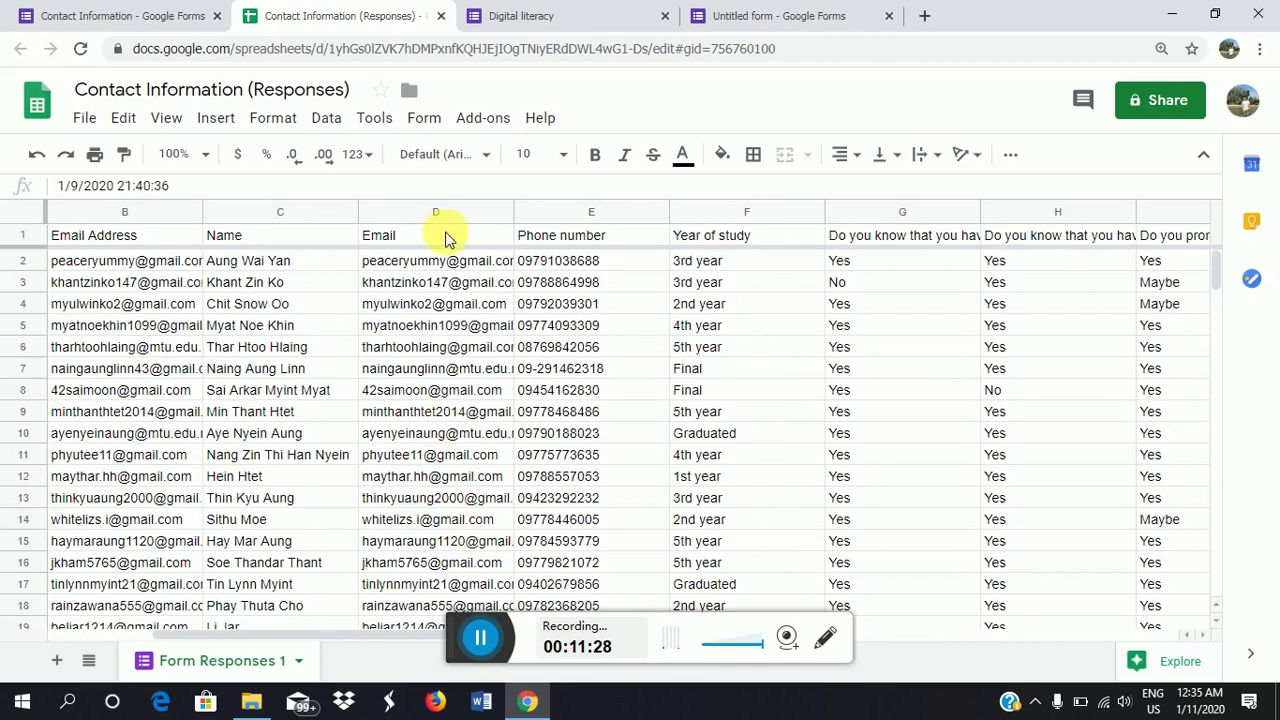
Return to the Contact Information form in Google Forms, review the additional response options such as Unlink form, and close them.
{"action": "left_click", "coordinate": [498, 15]}
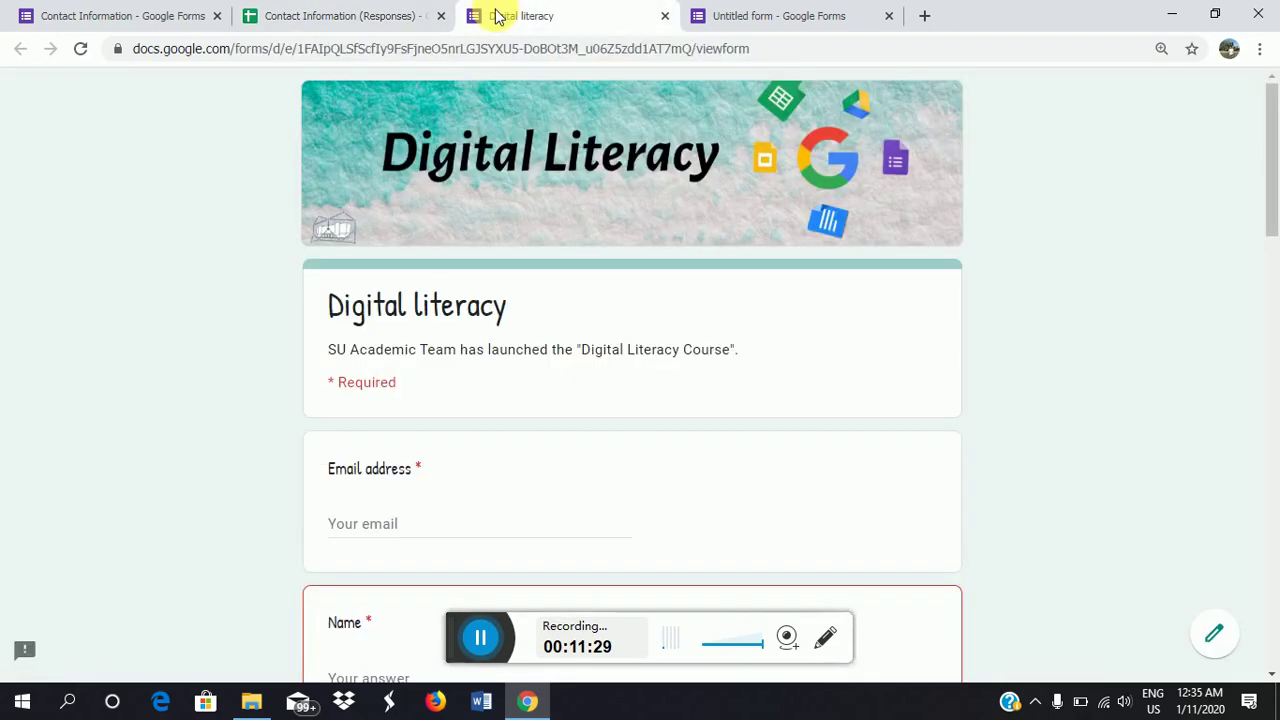
{"action": "left_click", "coordinate": [355, 20]}
{"action": "left_click", "coordinate": [45, 15]}
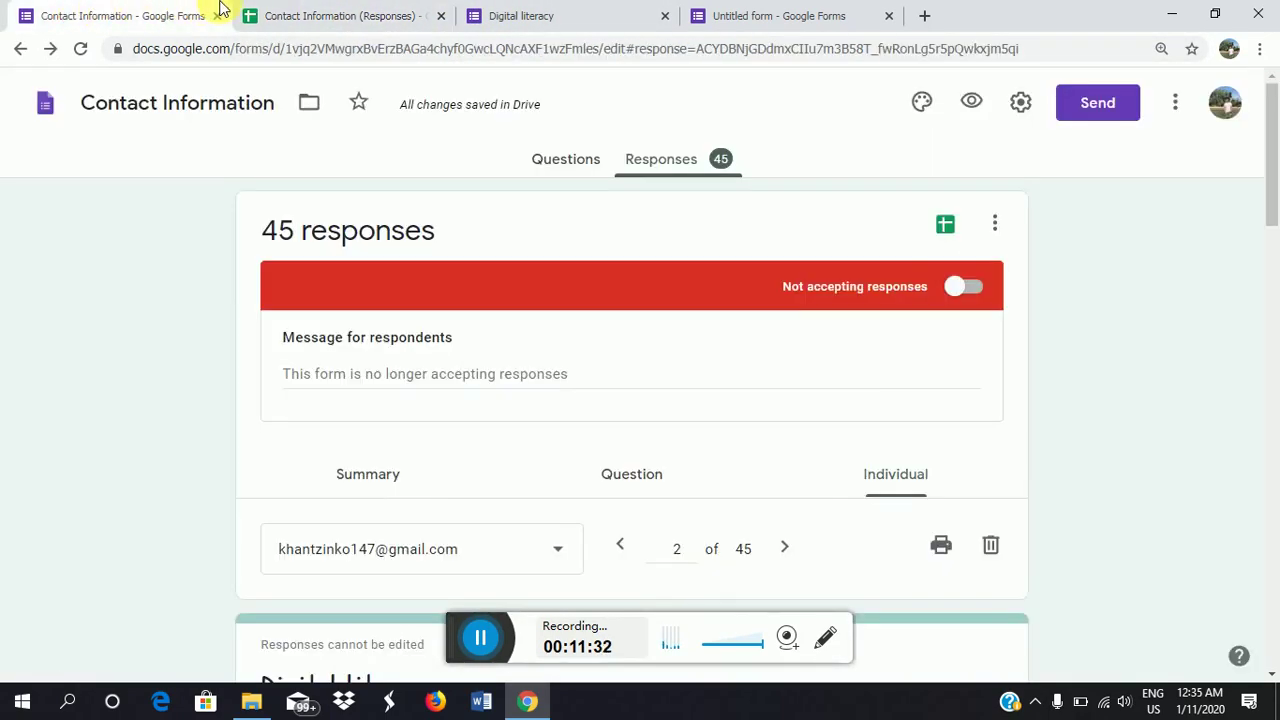
{"action": "left_click", "coordinate": [996, 228]}
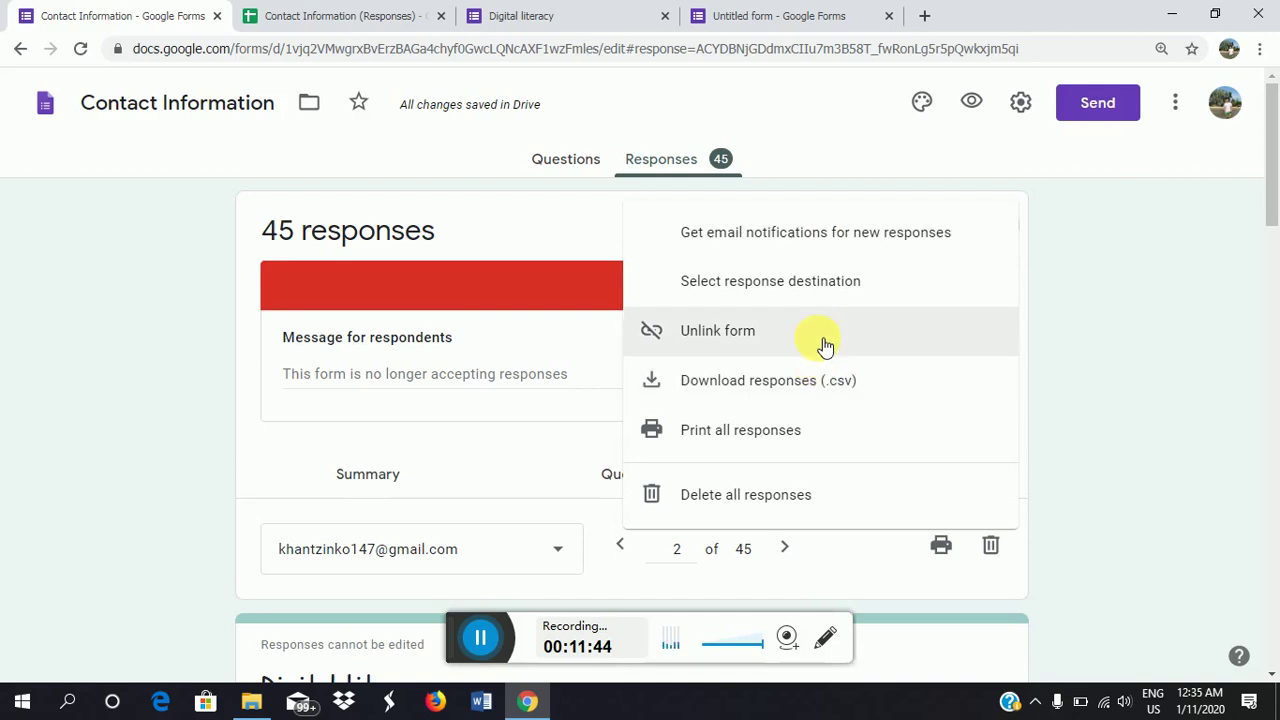
{"action": "left_click", "coordinate": [548, 203]}
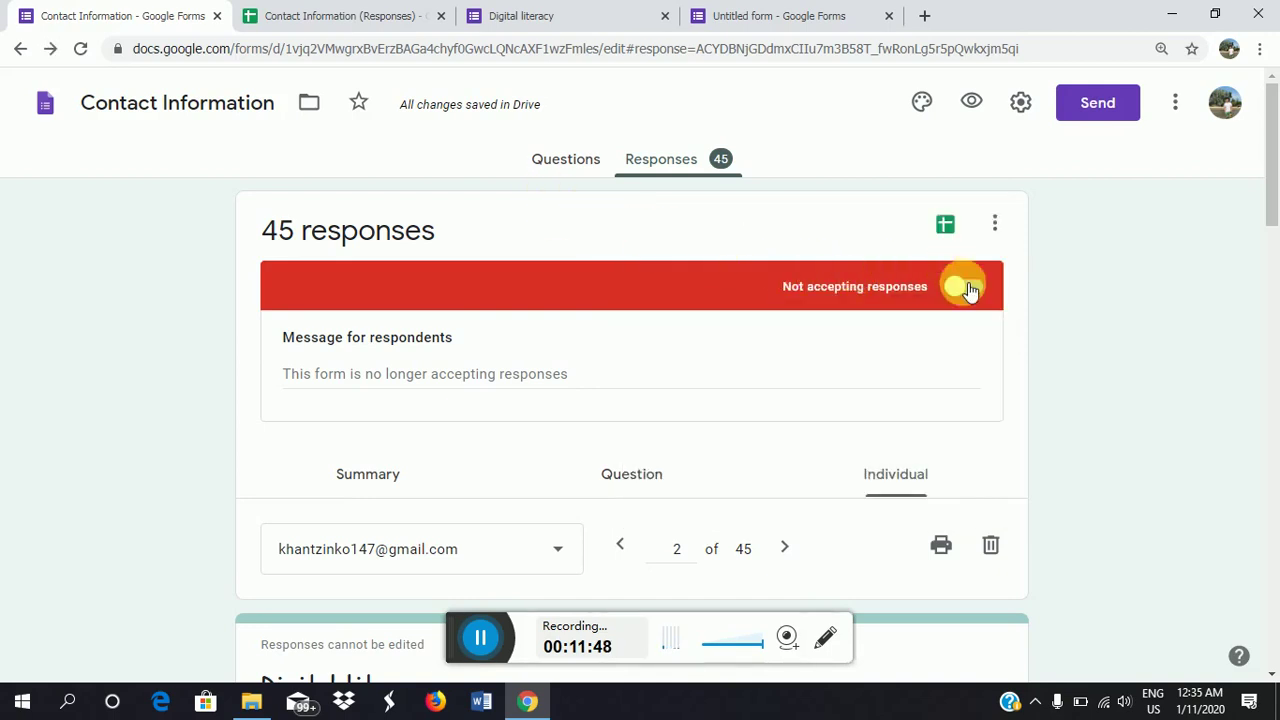